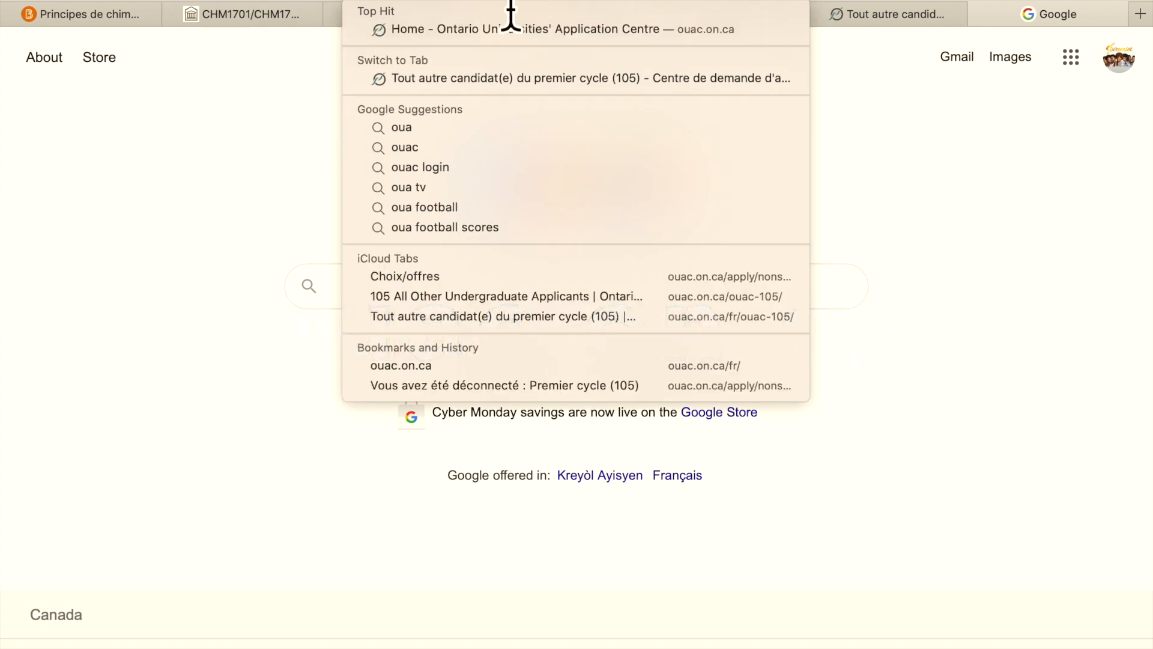
# - Type 'ouac' in Safari's address bar so the OUAC home page is the top hit
pyautogui.write('c')
# - Load the OUAC home page and switch the site to French
pyautogui.press('Return')
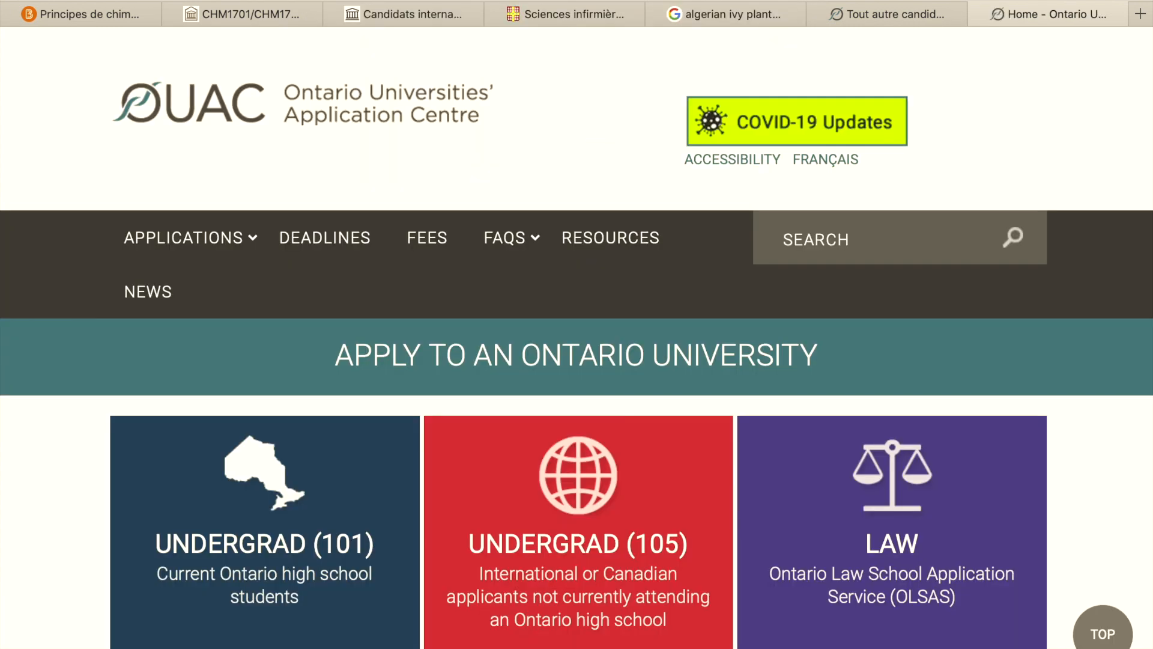
pyautogui.click(851, 181)
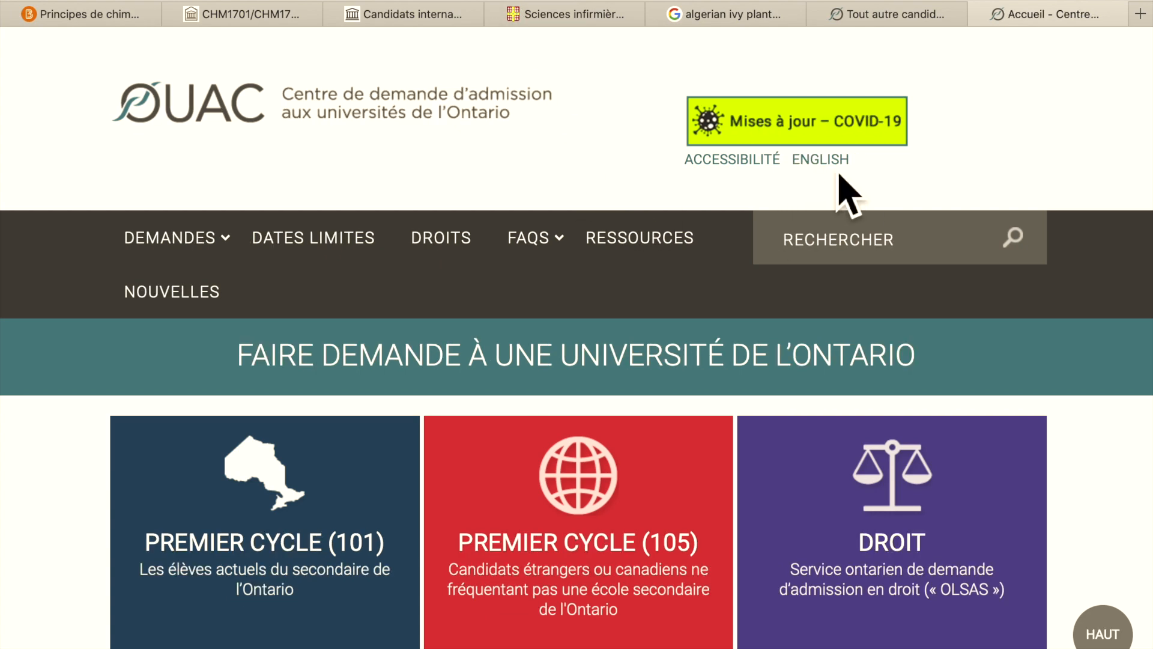
pyautogui.scroll(-3, 618, 265)
pyautogui.scroll(-1, 618, 312)
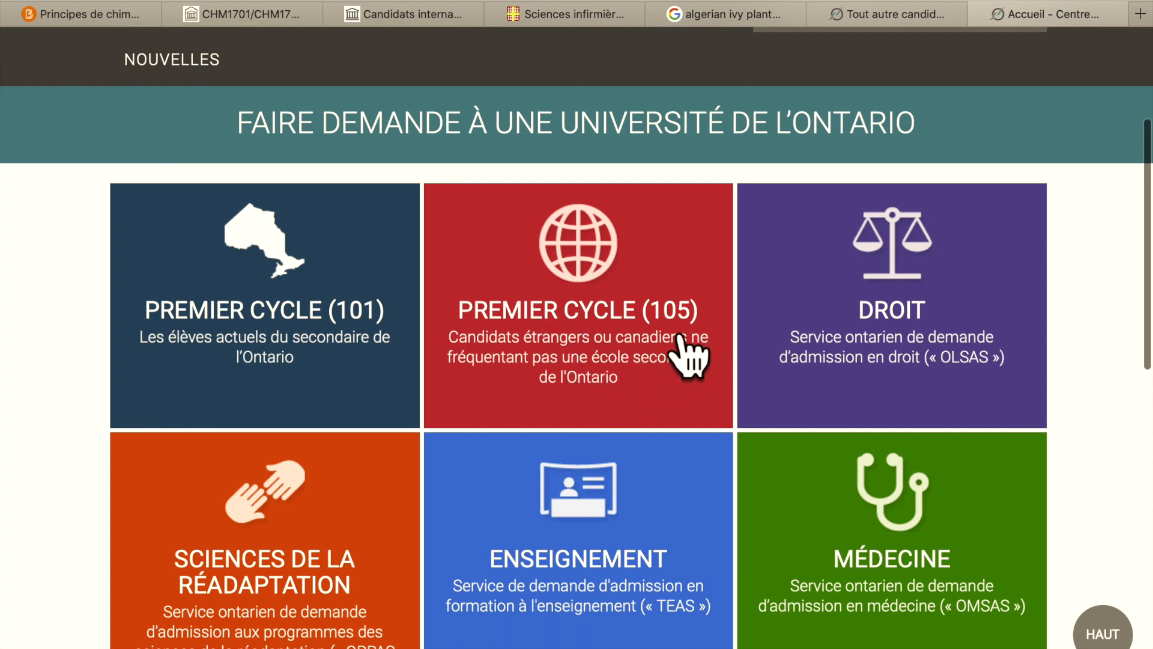
# - Open the Premier cycle (105) page and begin creating a new OUAC account
pyautogui.click(613, 398)
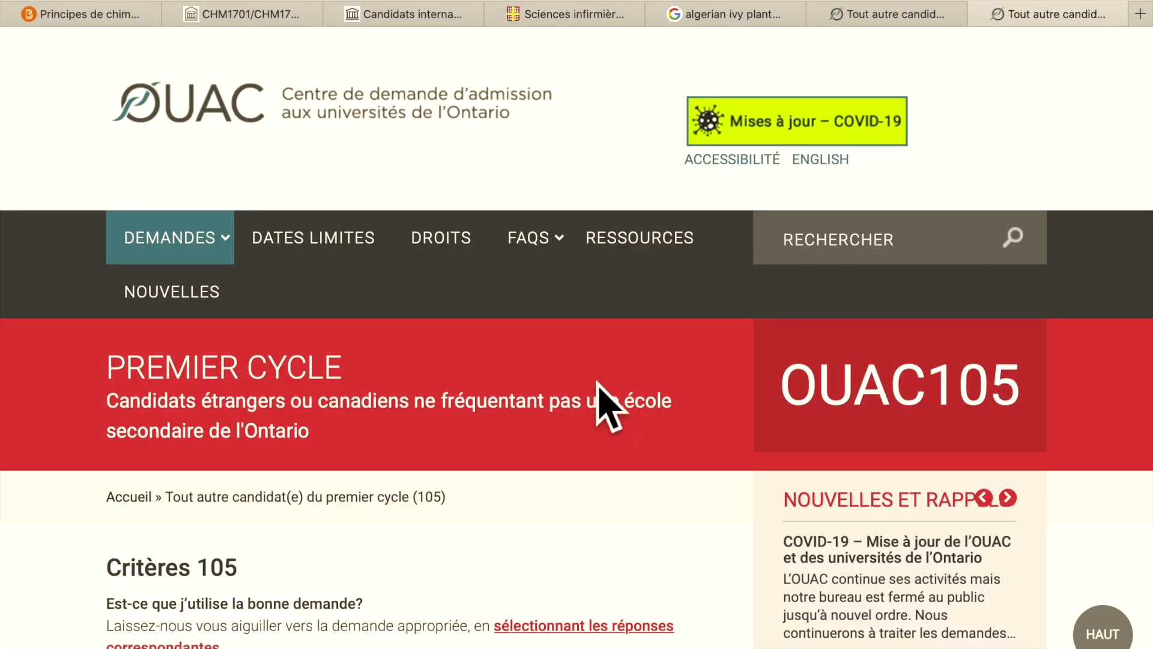
pyautogui.scroll(-4, 700, 412)
pyautogui.scroll(-5, 697, 404)
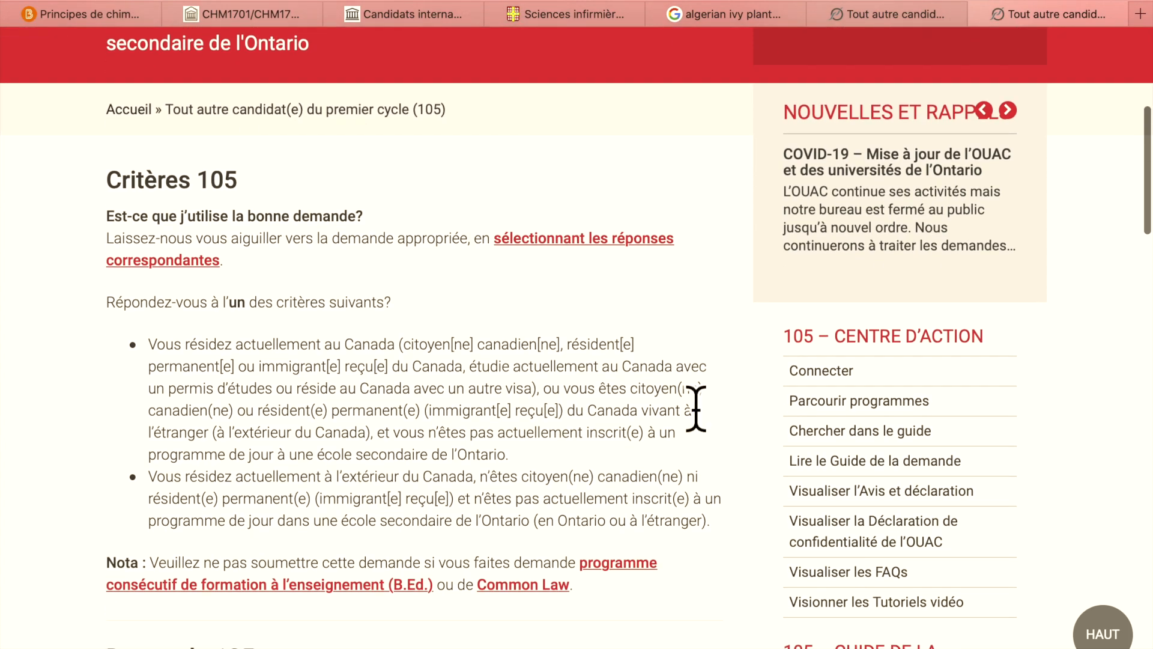
pyautogui.scroll(2, 697, 404)
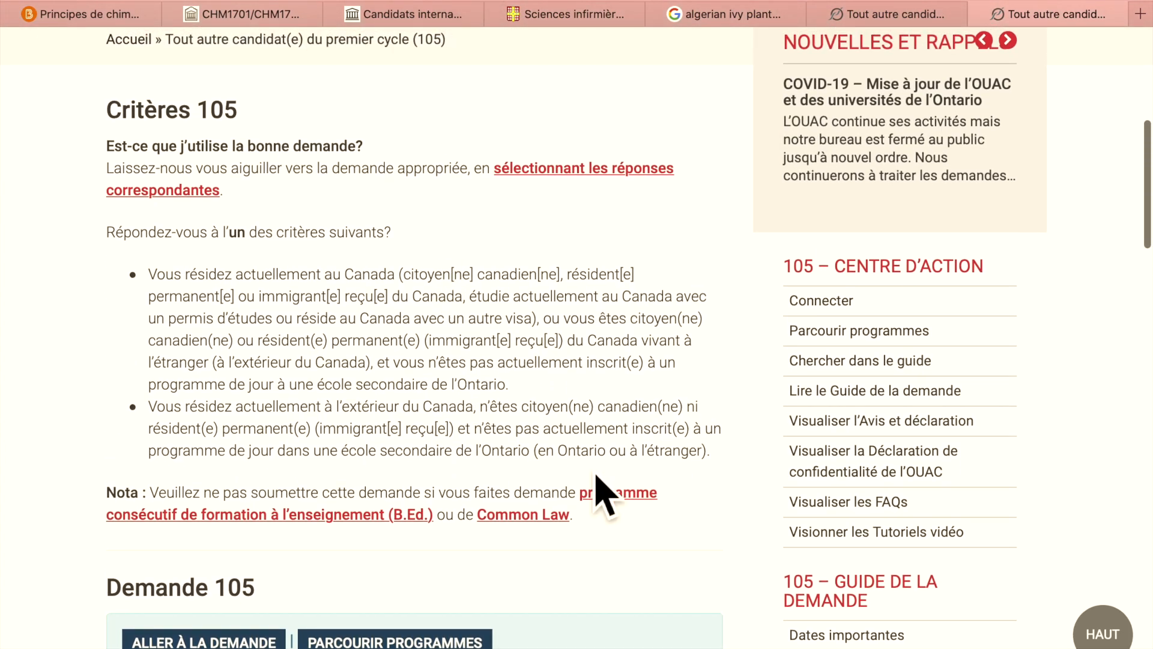
pyautogui.scroll(-3, 733, 351)
pyautogui.scroll(-2, 735, 351)
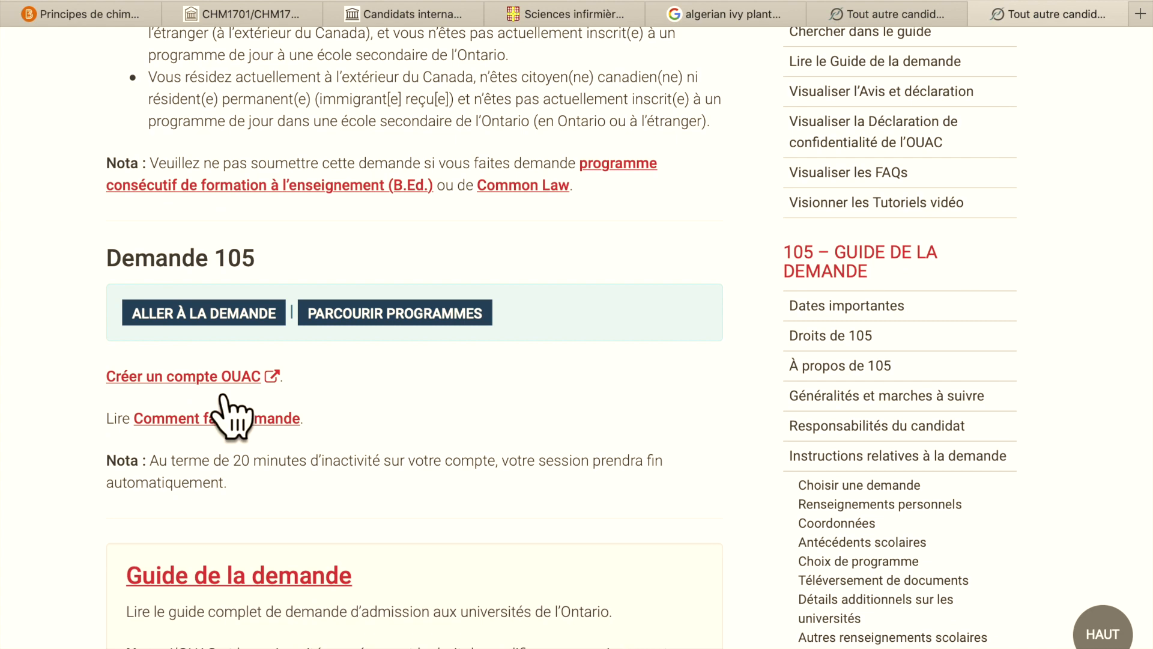
pyautogui.click(225, 377)
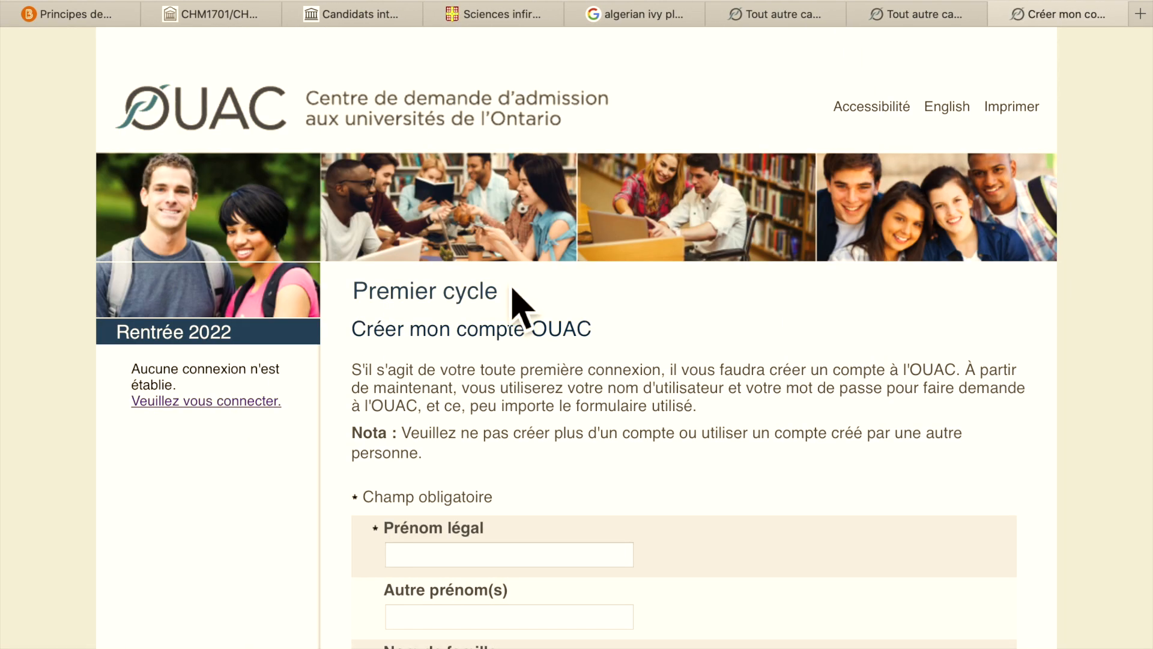
# - Enter the applicant's legal first name, other first names and last name
pyautogui.scroll(-3, 893, 437)
pyautogui.scroll(2, 893, 438)
pyautogui.scroll(-3, 895, 445)
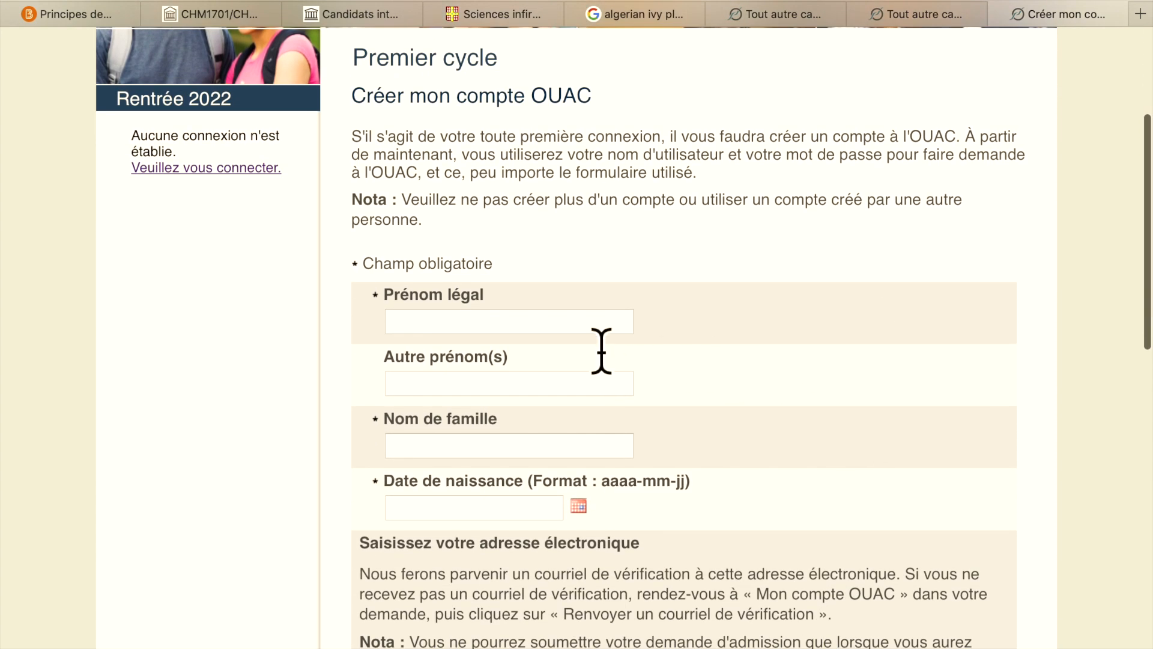
pyautogui.click(604, 330)
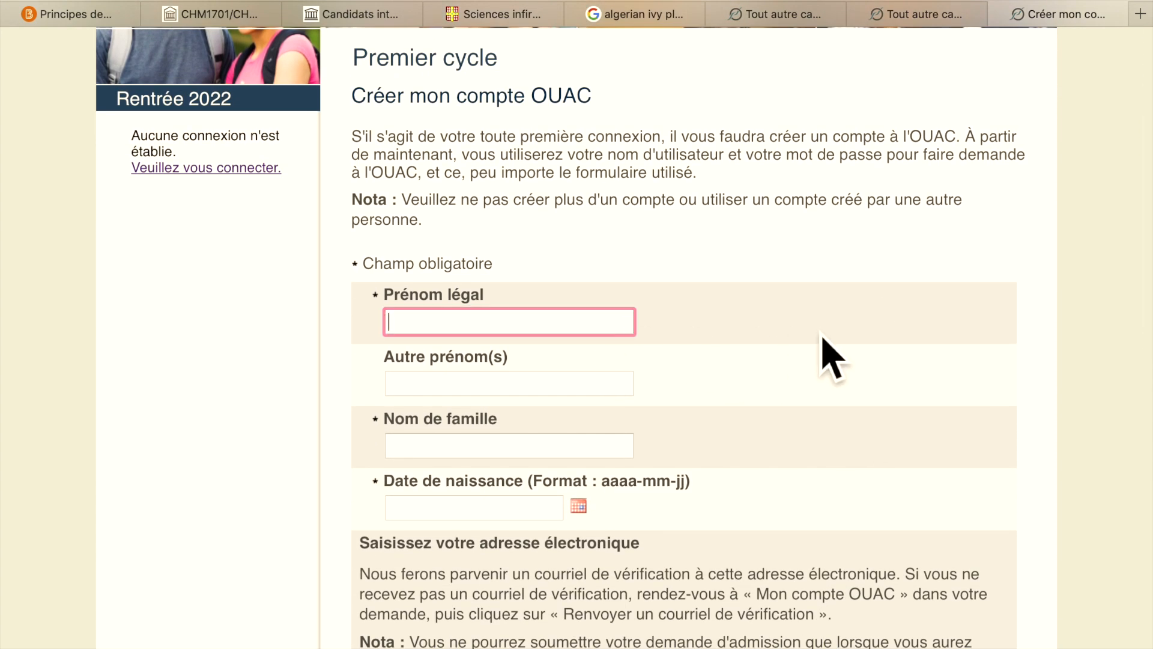
pyautogui.scroll(-3, 829, 352)
pyautogui.scroll(3, 823, 340)
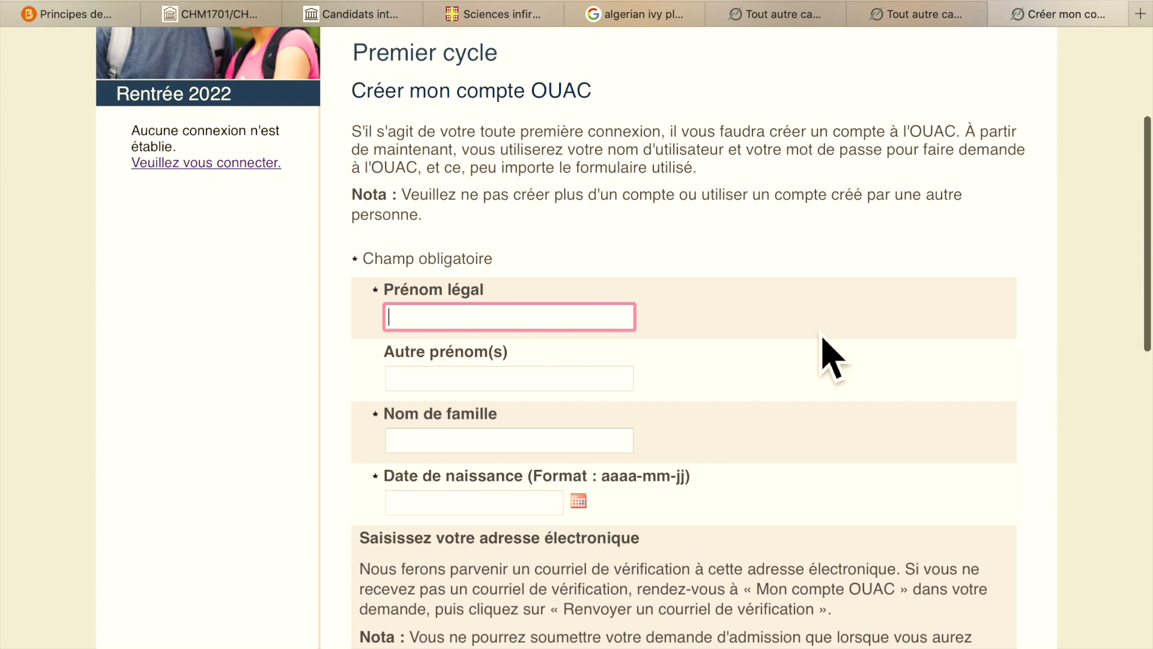
pyautogui.write('S')
pyautogui.click(600, 383)
pyautogui.click(600, 447)
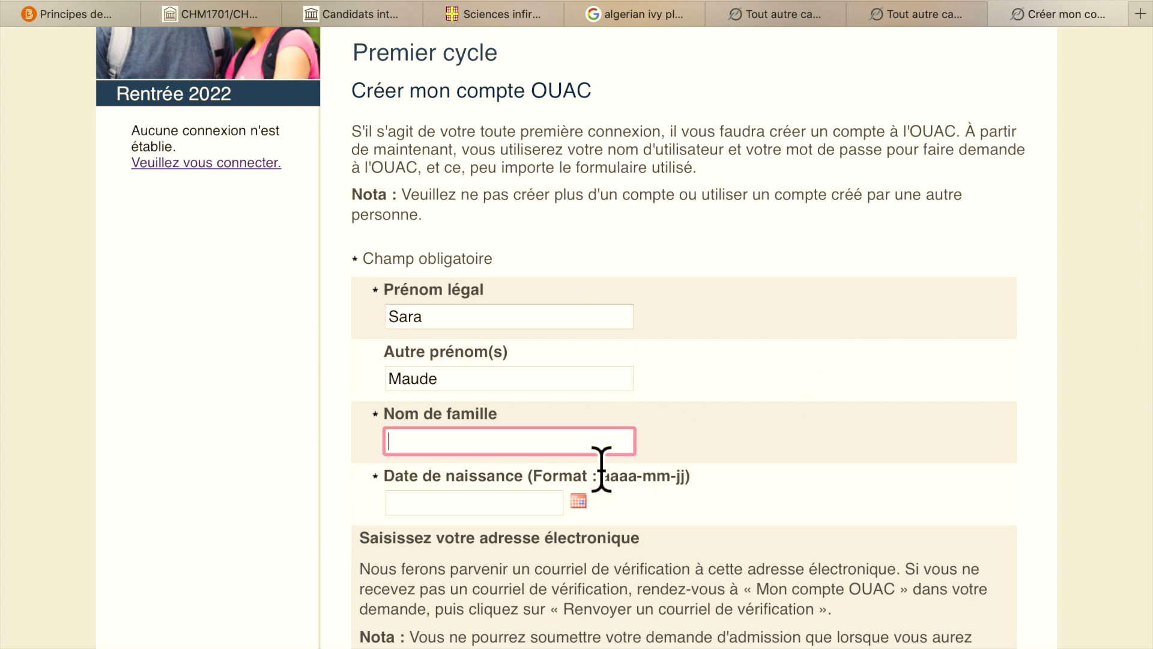
# - Set the date of birth to the 31st in 1997
pyautogui.scroll(-2, 642, 420)
pyautogui.click(579, 374)
pyautogui.click(532, 412)
pyautogui.click(531, 412)
pyautogui.click(470, 572)
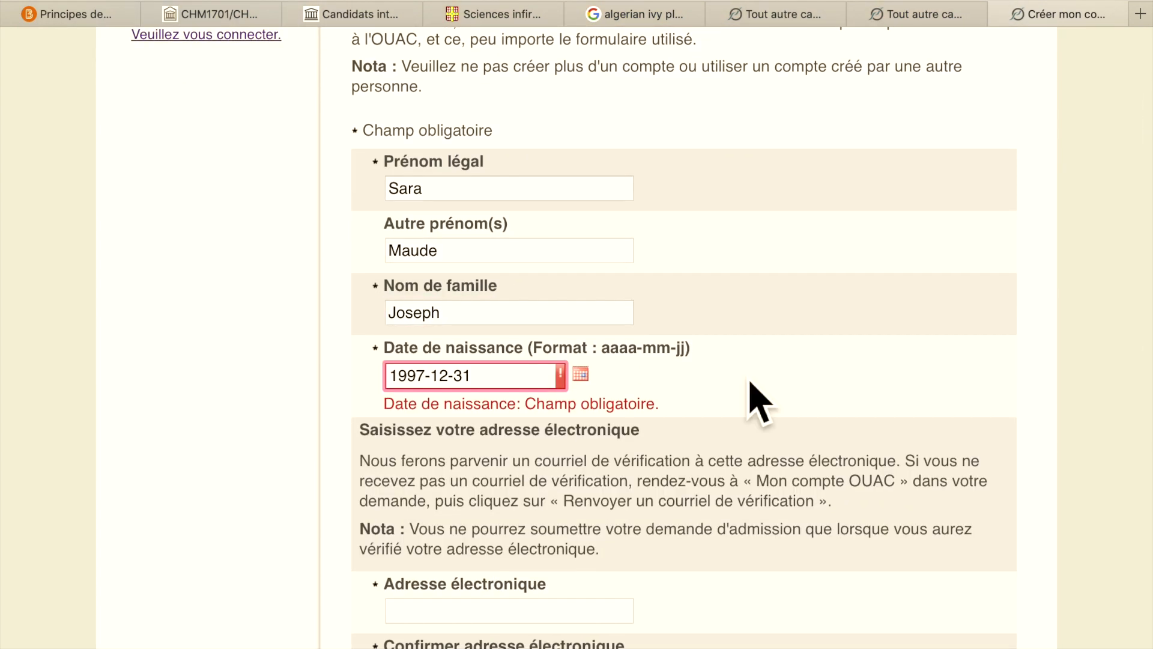
pyautogui.scroll(-4, 568, 448)
# - Fill in the applicant's e-mail address, its confirmation and the chosen username
pyautogui.click(601, 359)
pyautogui.click(594, 398)
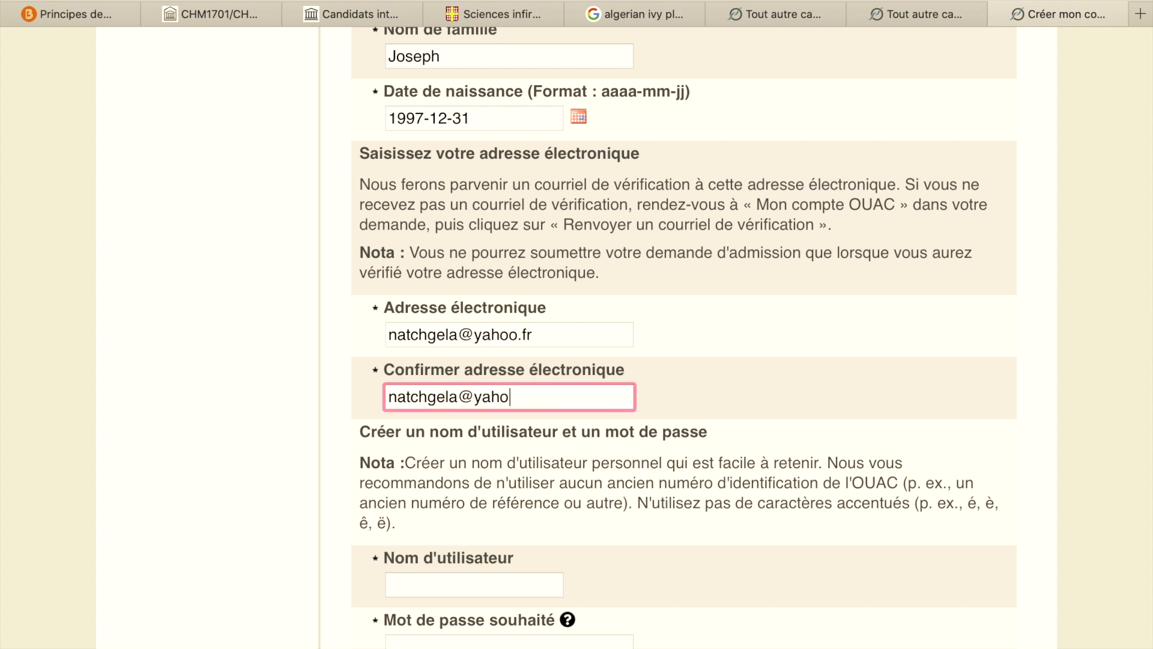
pyautogui.scroll(-3, 480, 415)
pyautogui.click(474, 397)
# - Enter and confirm the account password, then submit to create the OUAC account
pyautogui.press('Tab')
pyautogui.write('S')
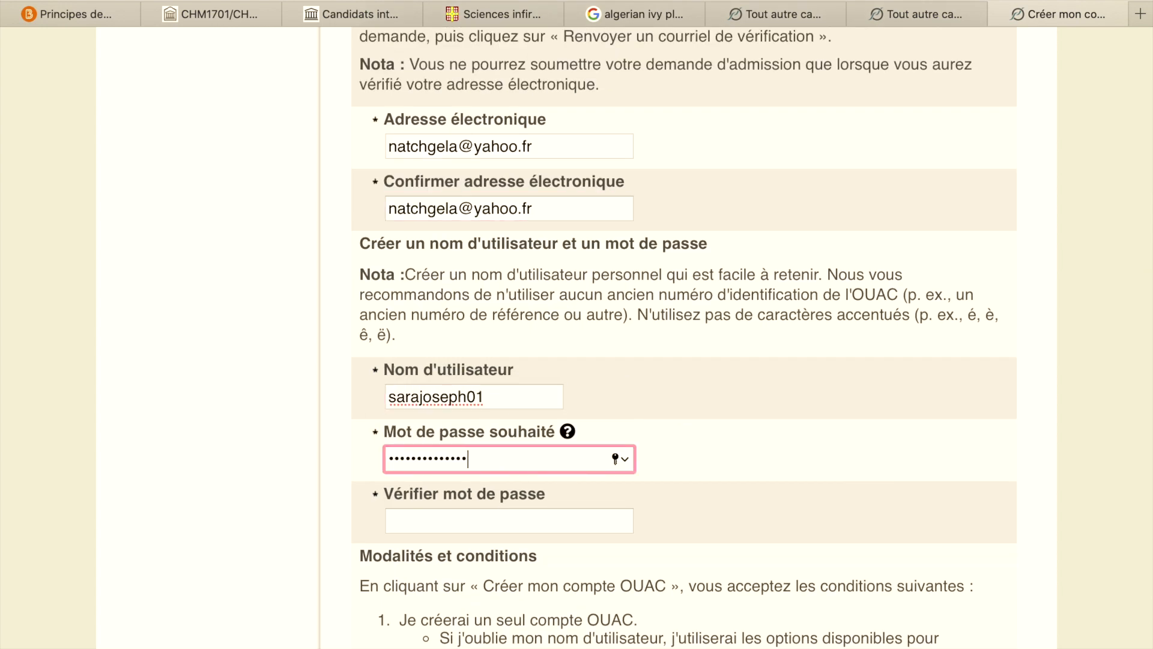
pyautogui.write('•')
pyautogui.click(552, 525)
pyautogui.press('capslock')
pyautogui.write('••••')
pyautogui.scroll(-5, 880, 489)
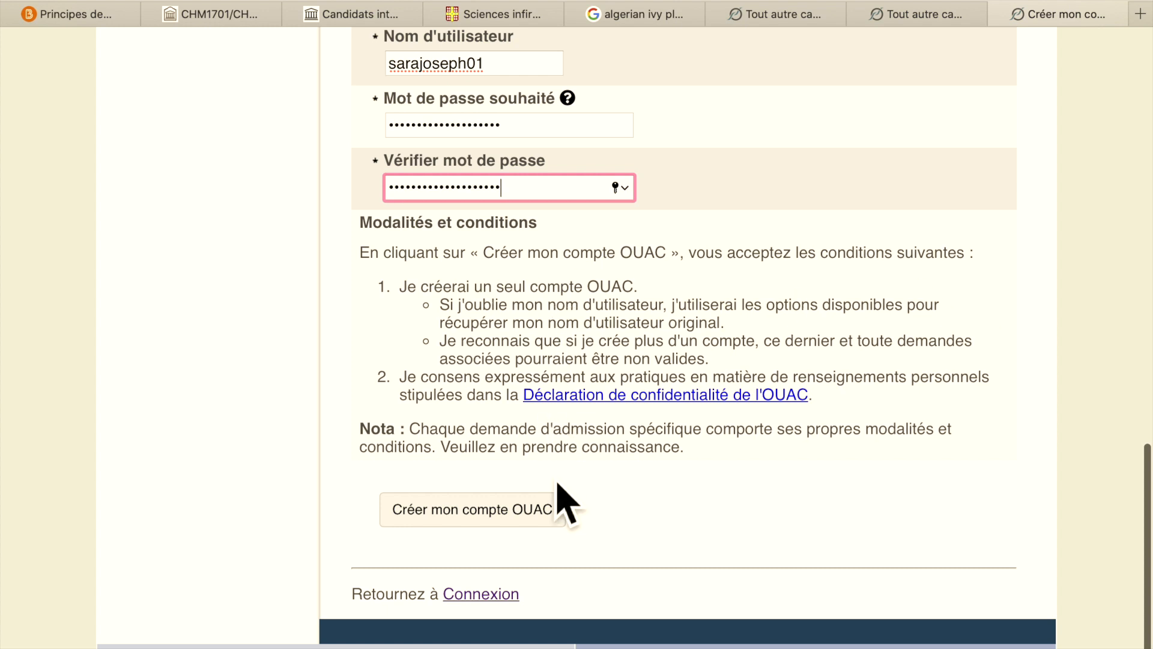
pyautogui.scroll(-1, 677, 553)
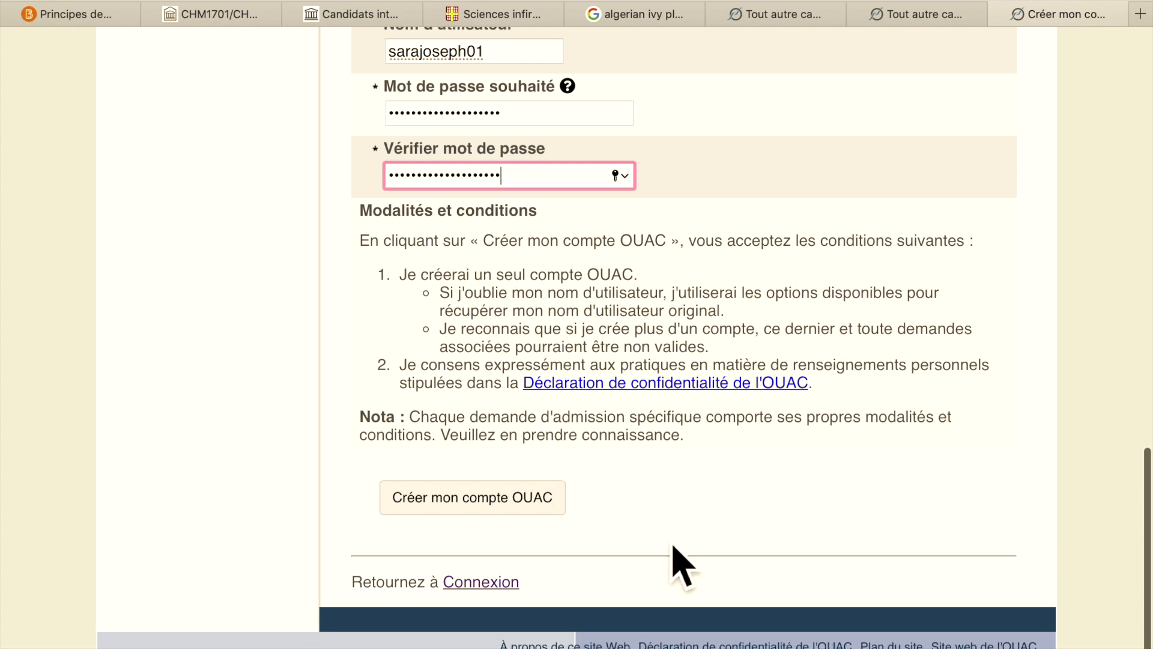
pyautogui.click(531, 515)
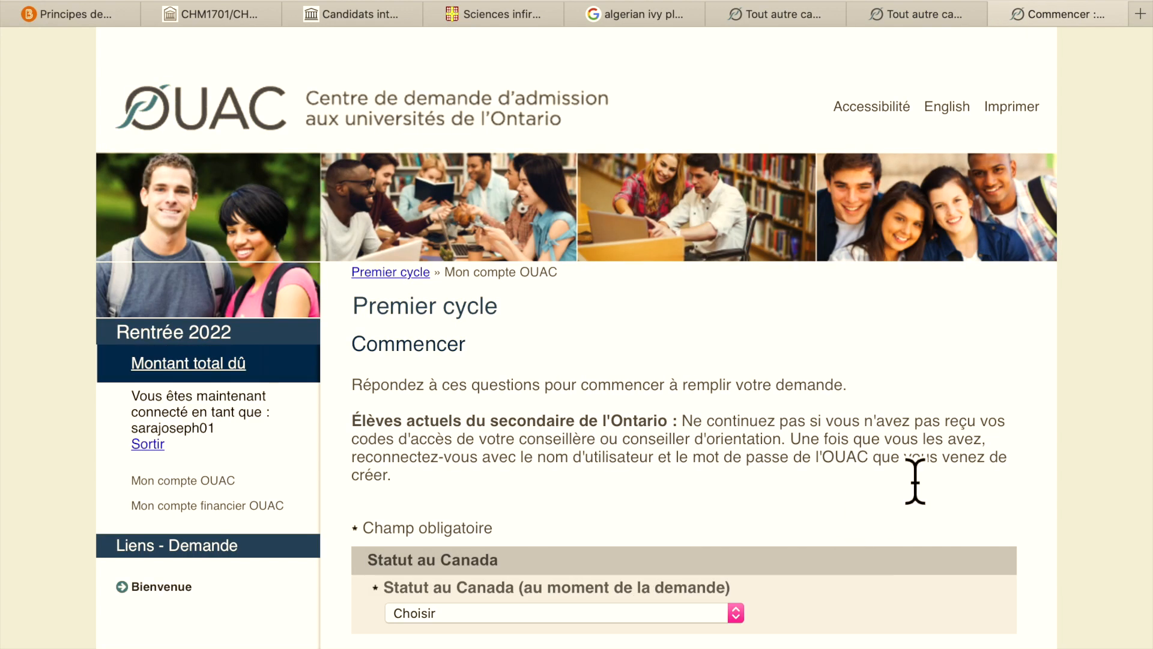
# - Set status in Canada to 'Aucun statut' and move on to the Bienvenue page
pyautogui.scroll(-2, 914, 479)
pyautogui.scroll(-1, 917, 478)
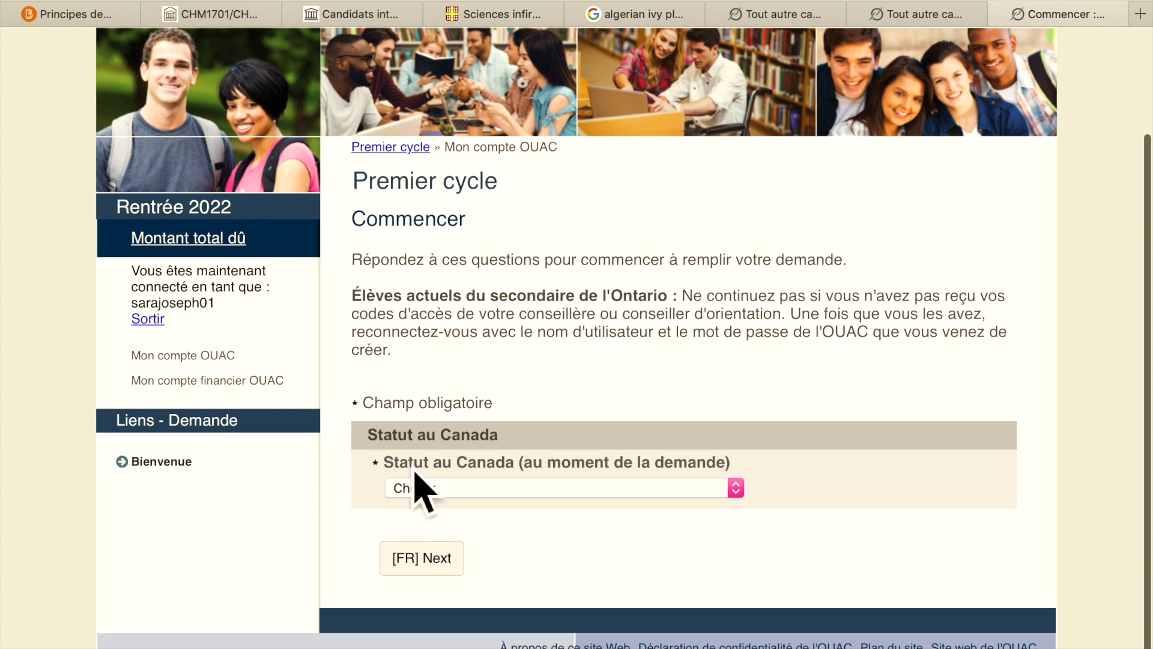
pyautogui.click(739, 491)
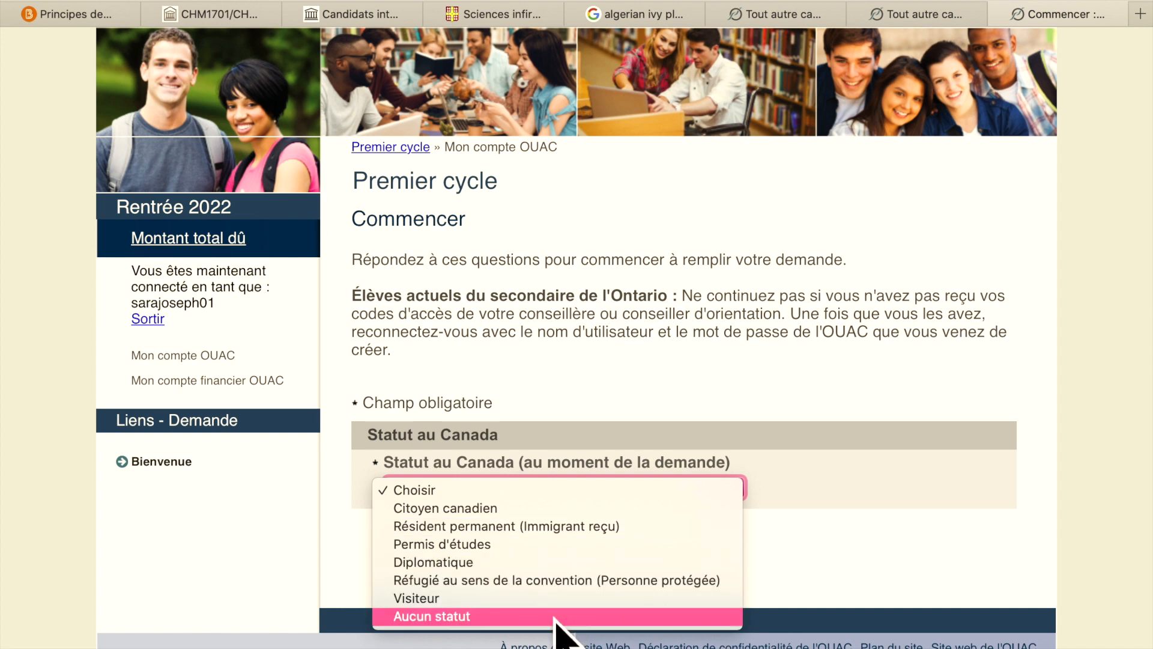
pyautogui.click(555, 616)
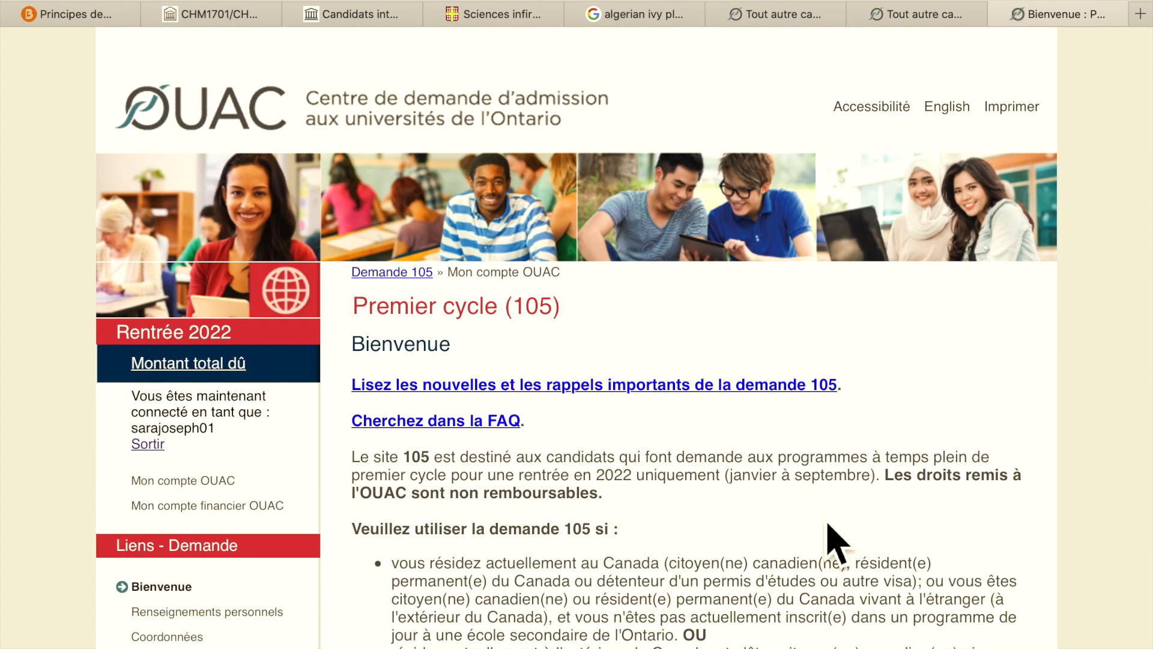
pyautogui.scroll(-1, 863, 378)
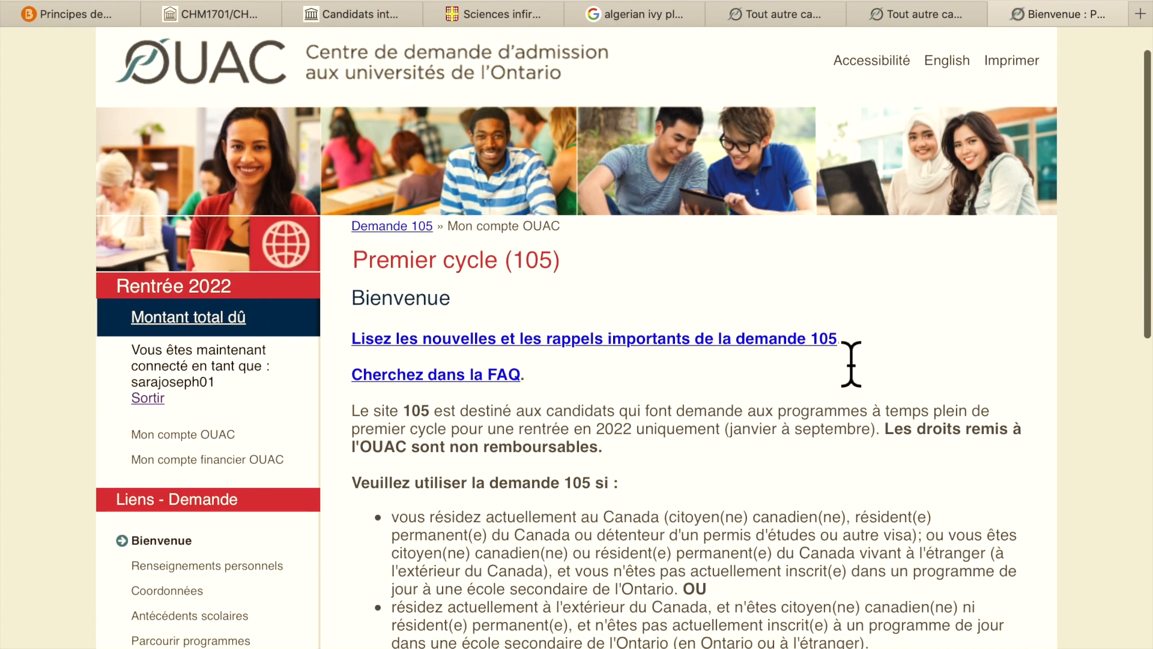
pyautogui.scroll(1, 853, 360)
pyautogui.scroll(-10, 863, 378)
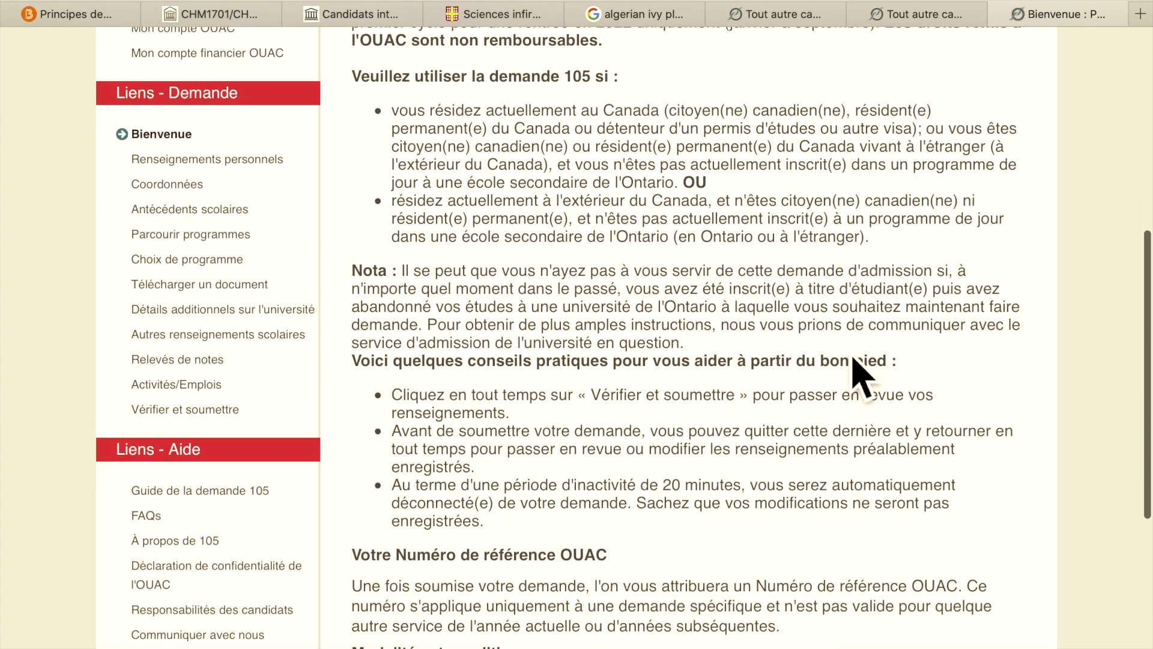
pyautogui.scroll(-8, 859, 379)
# - Open the personal information section and set the title to Mlle
pyautogui.click(563, 612)
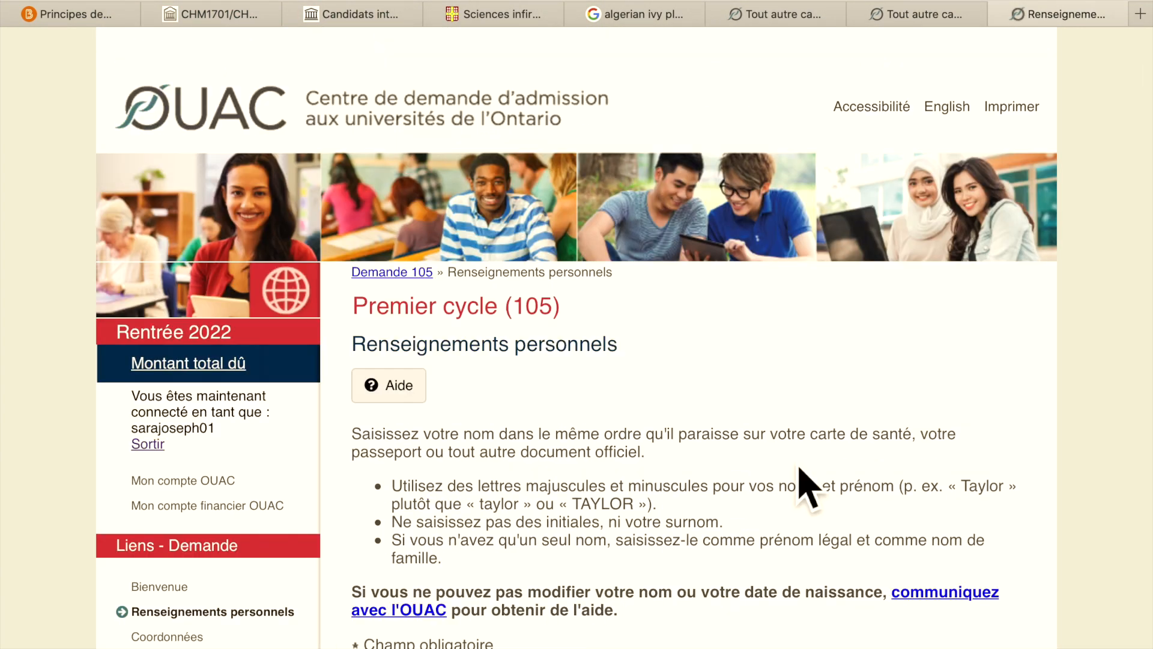
pyautogui.scroll(-8, 931, 444)
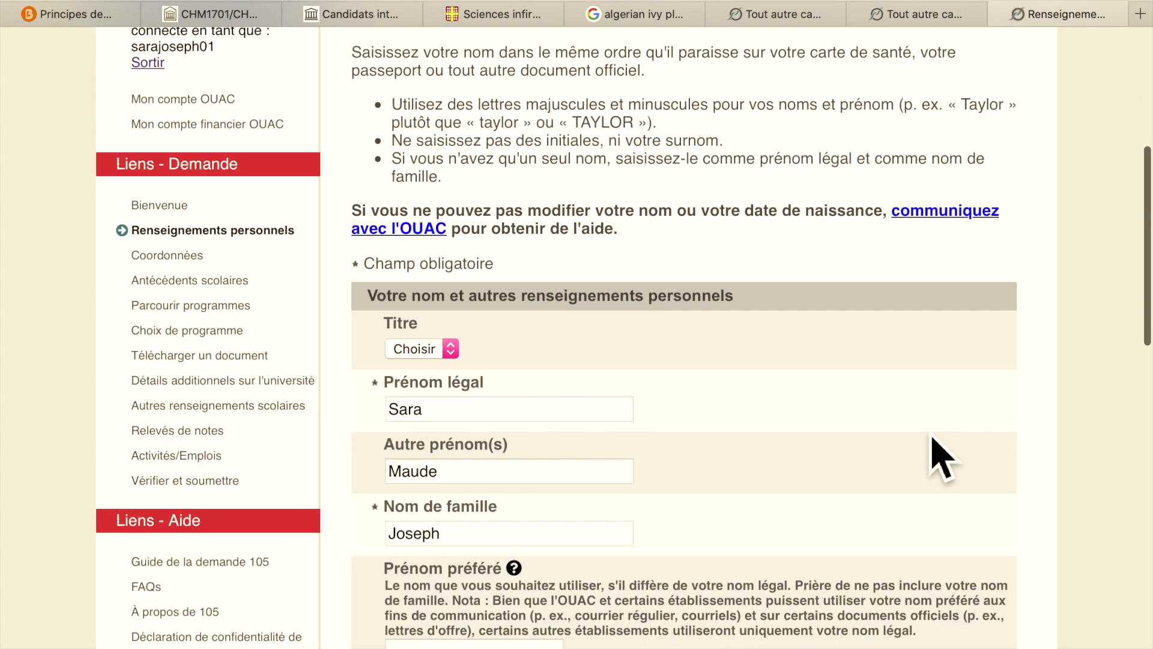
pyautogui.scroll(-3, 940, 458)
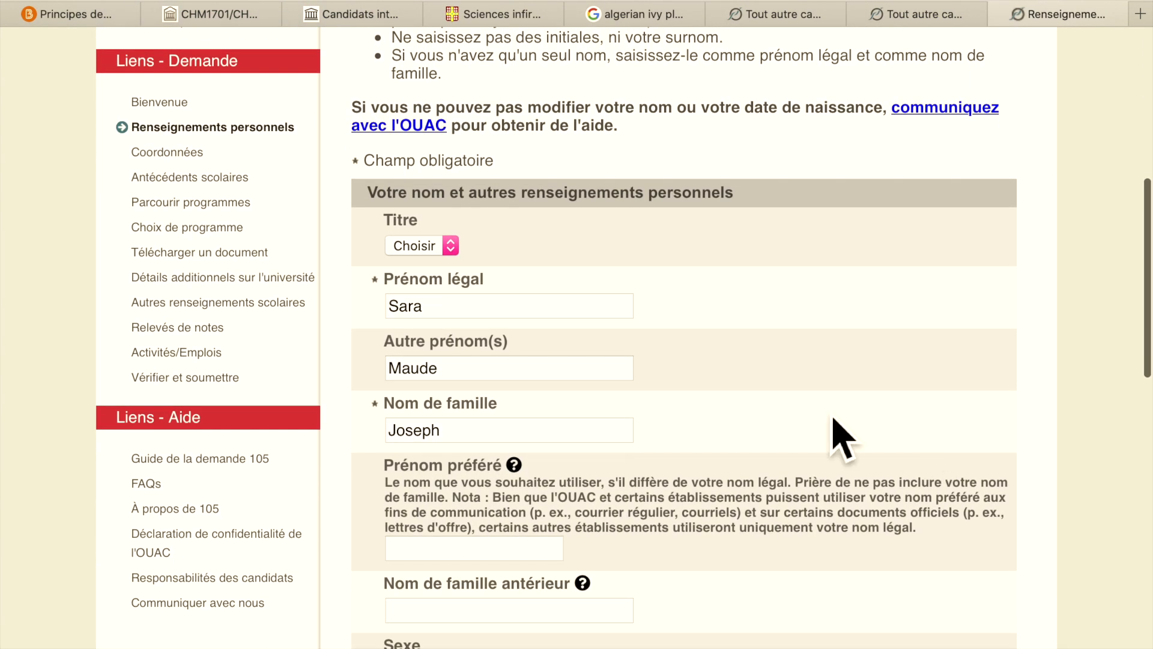
pyautogui.click(452, 246)
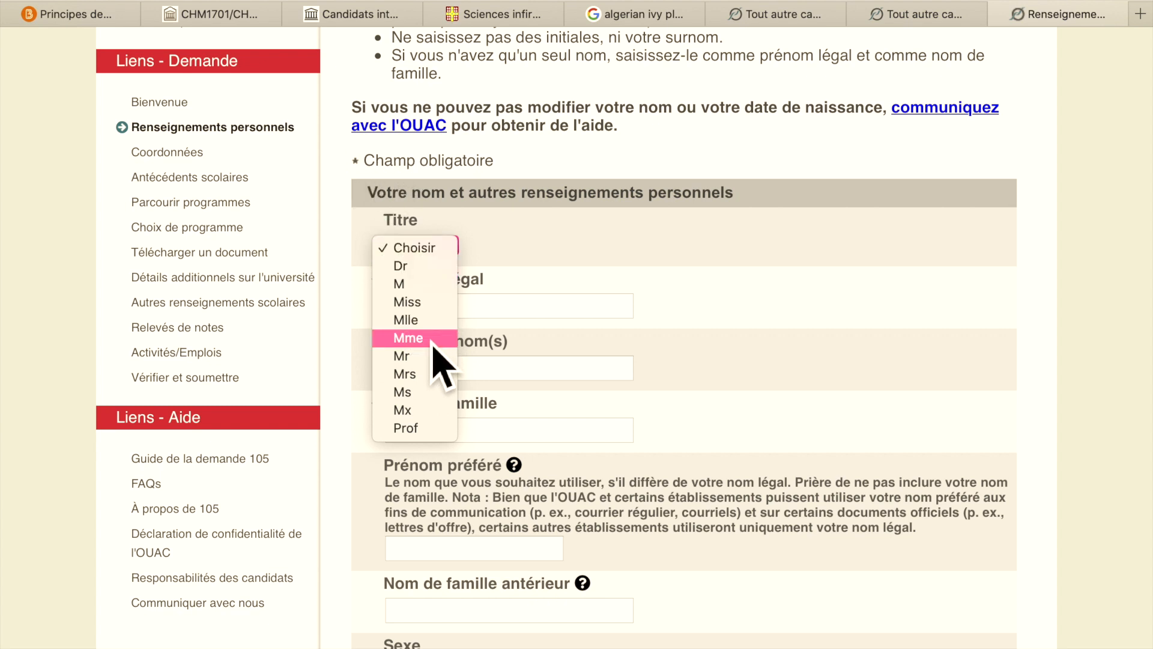
pyautogui.click(441, 321)
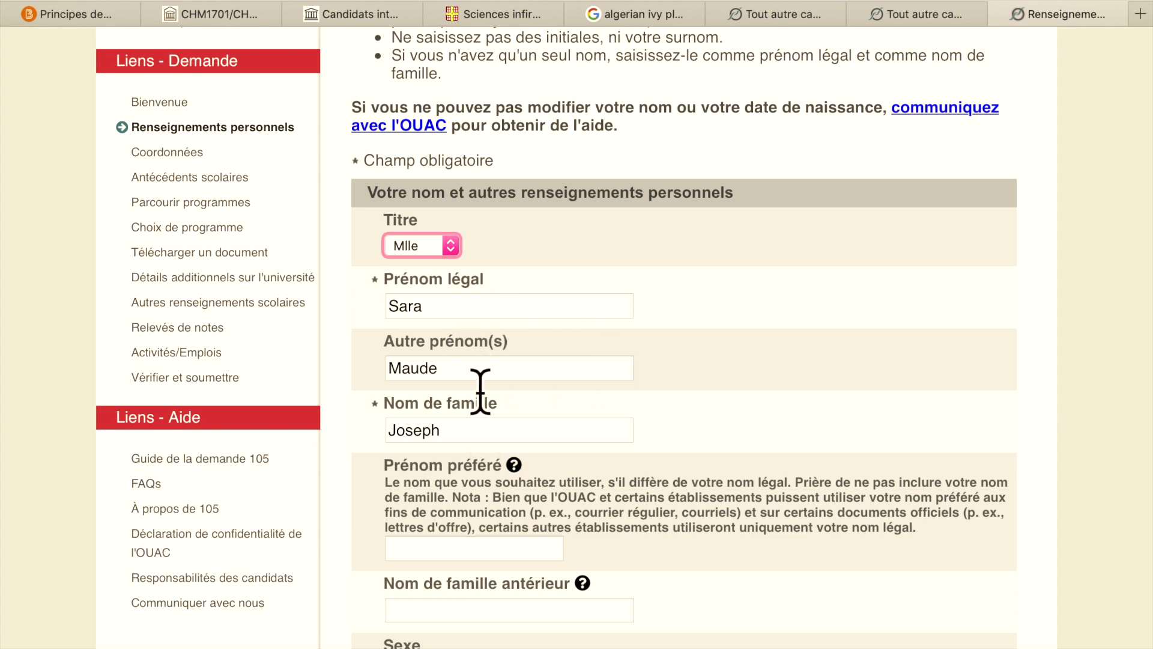
# - Choose Femme as the applicant's sex
pyautogui.scroll(-5, 502, 458)
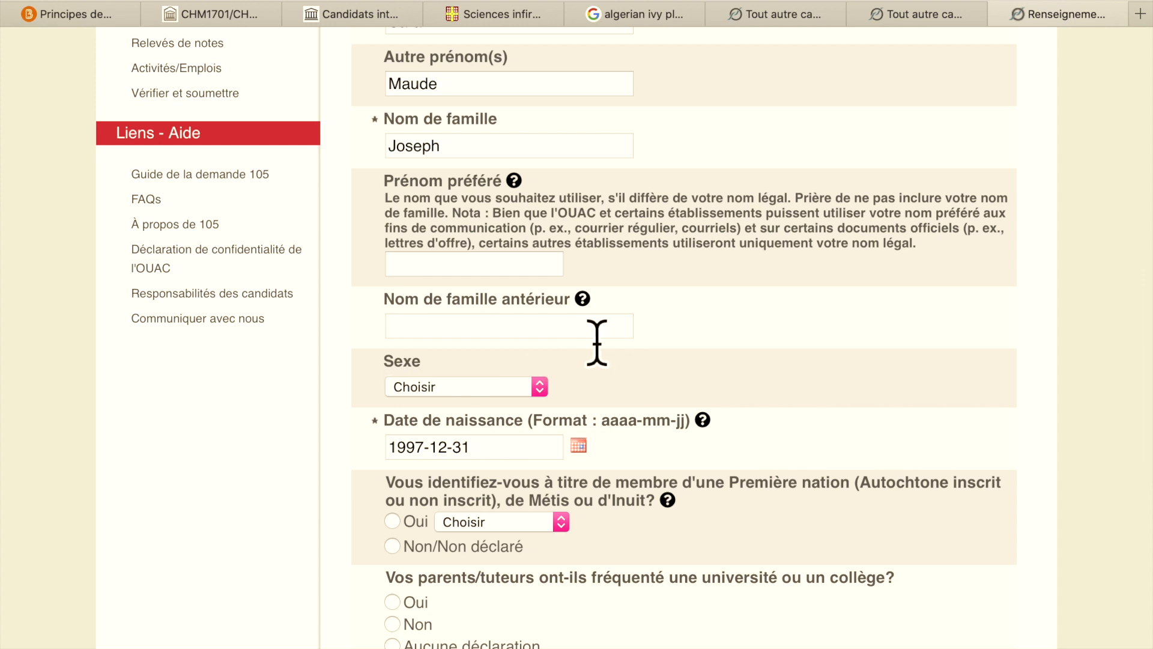
pyautogui.scroll(-5, 618, 347)
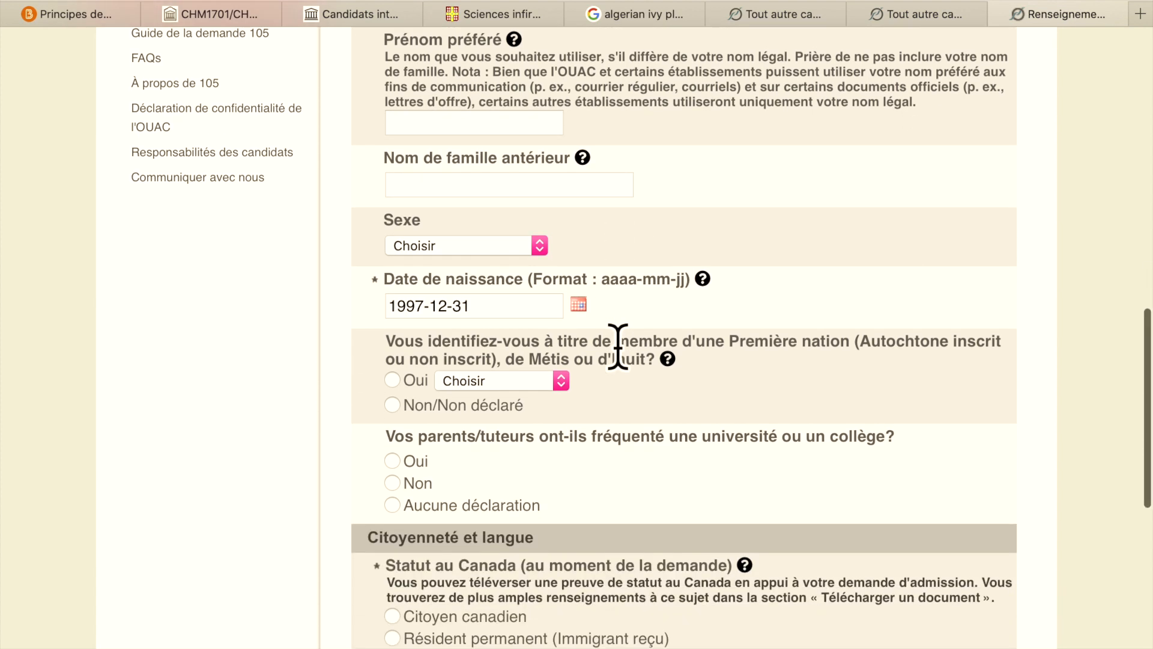
pyautogui.click(542, 238)
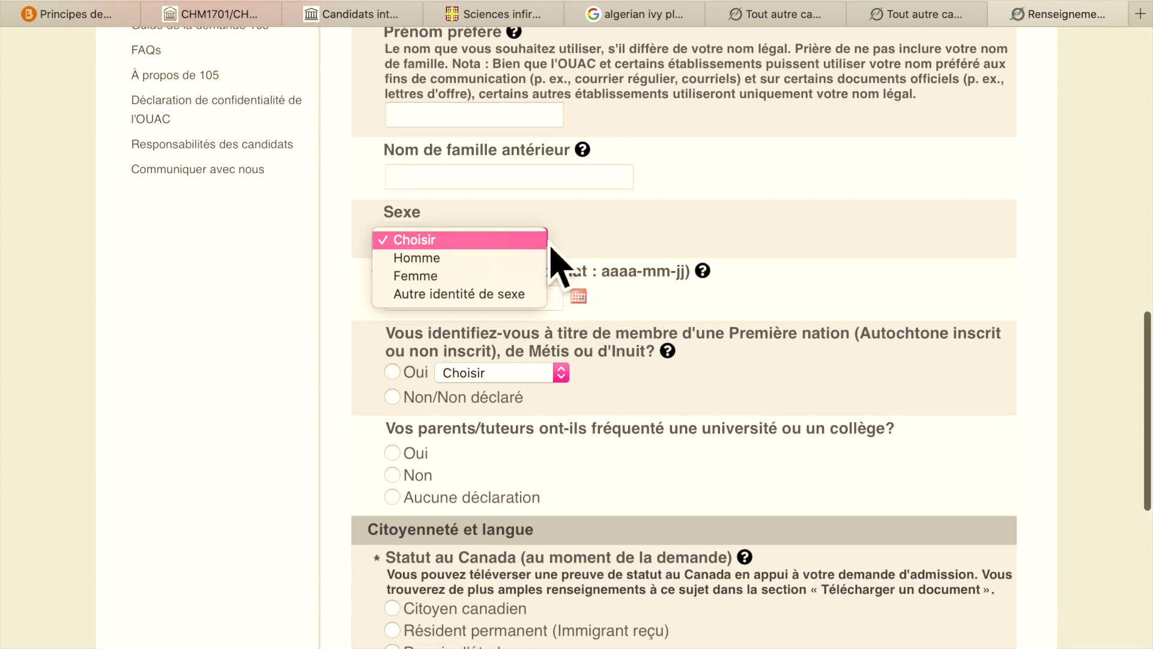
pyautogui.click(489, 280)
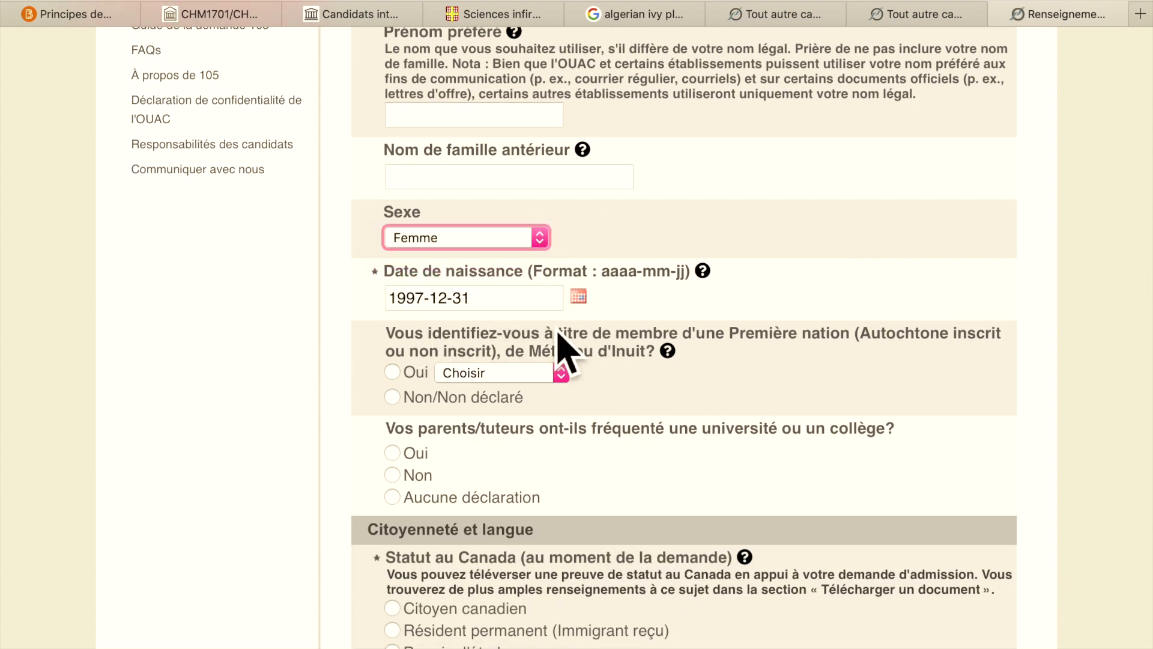
pyautogui.scroll(-4, 681, 425)
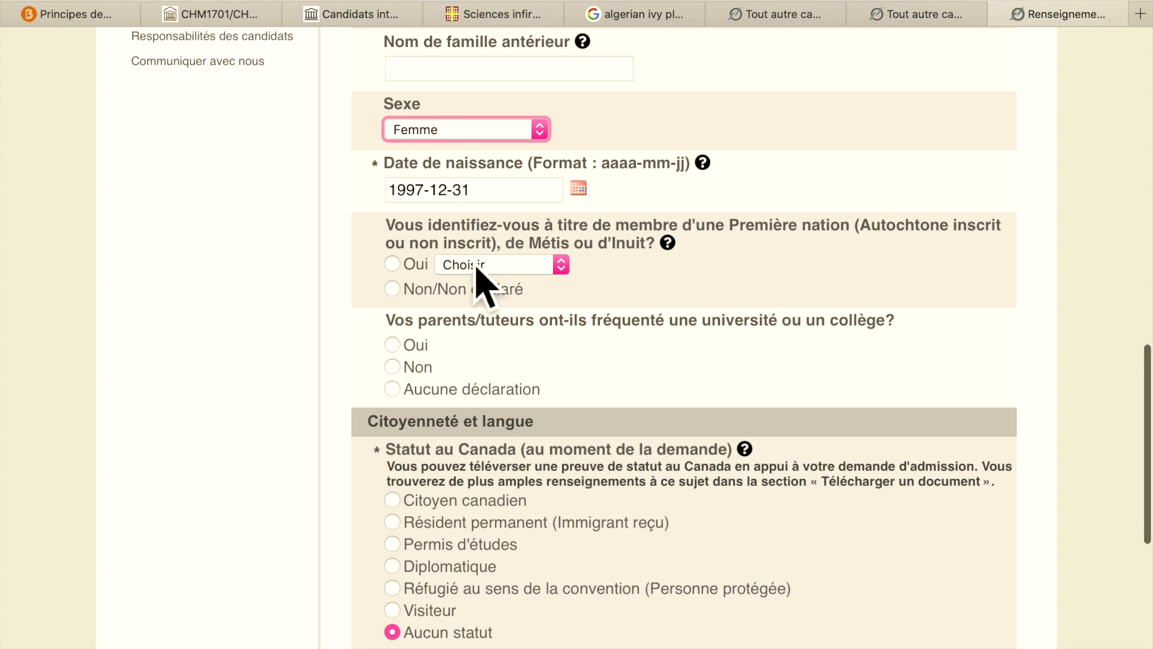
# - Answer Non/Non déclaré to the Indigenous question and set citizenship to Haiti
pyautogui.click(406, 295)
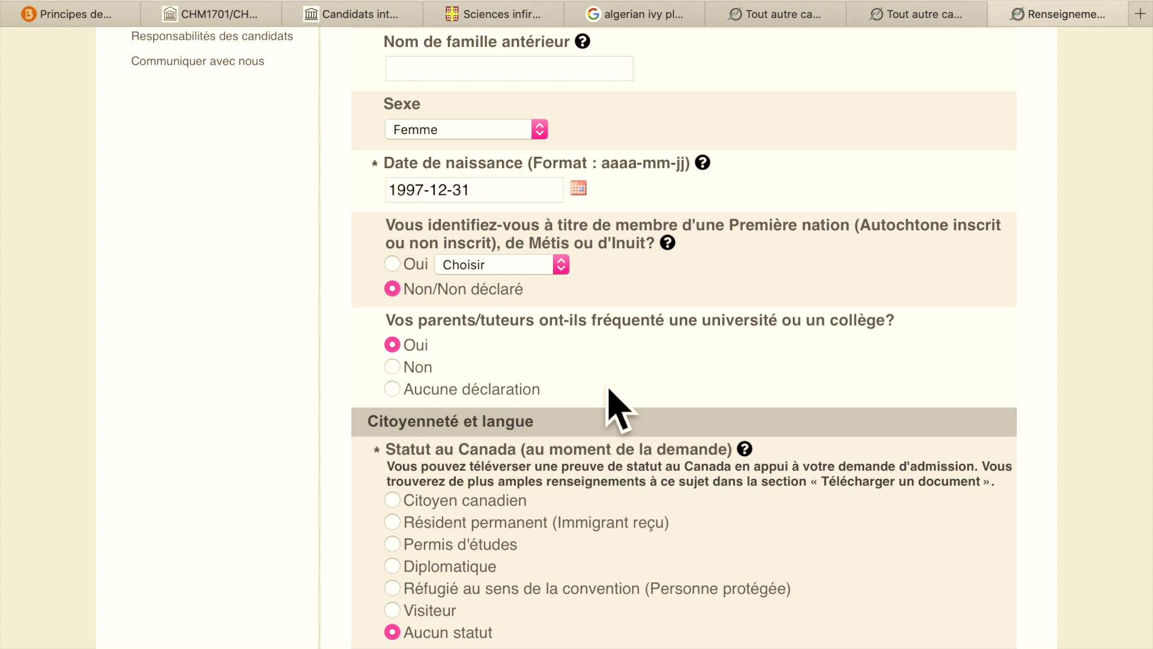
pyautogui.scroll(-5, 615, 405)
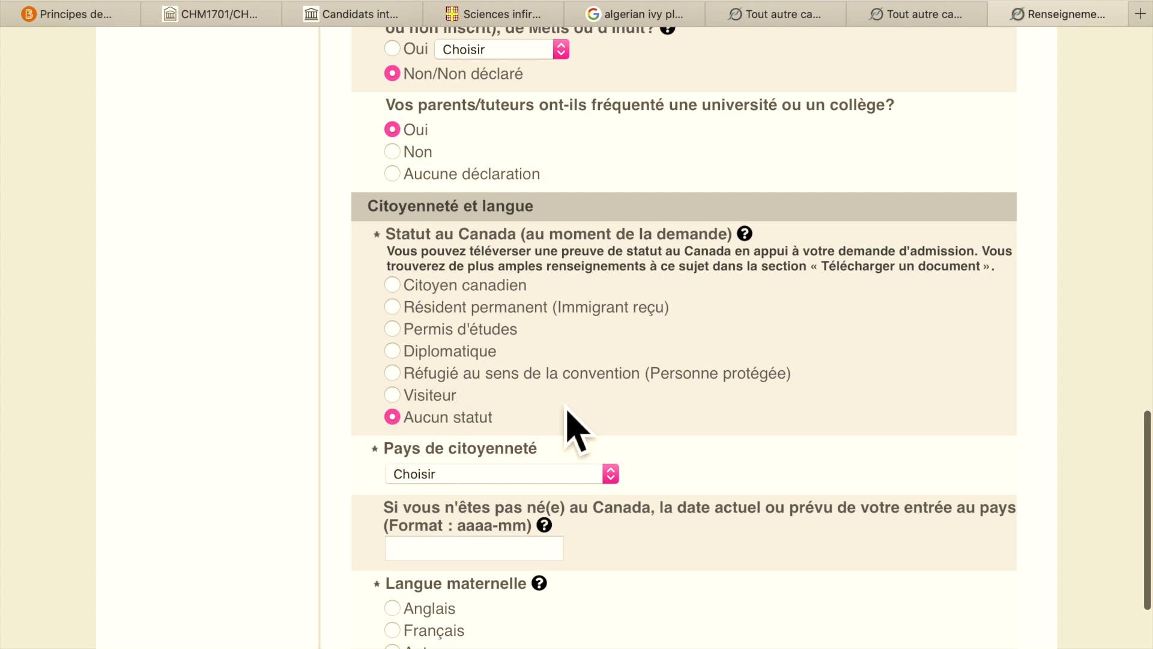
pyautogui.scroll(-5, 935, 373)
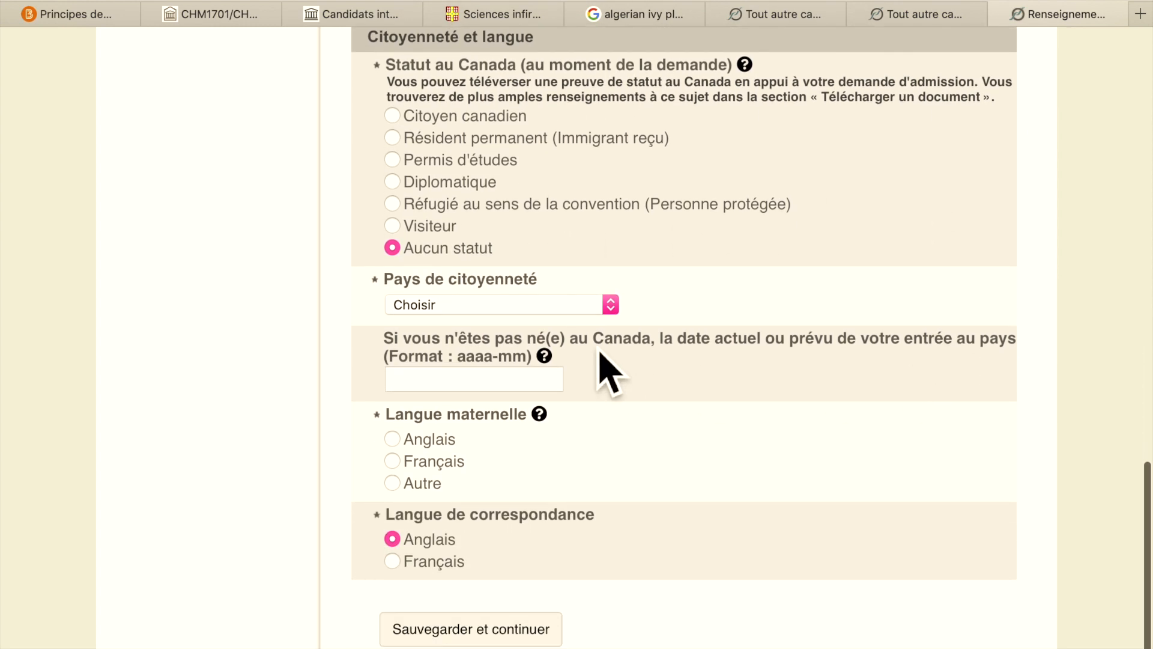
pyautogui.click(618, 310)
pyautogui.scroll(-10, 626, 330)
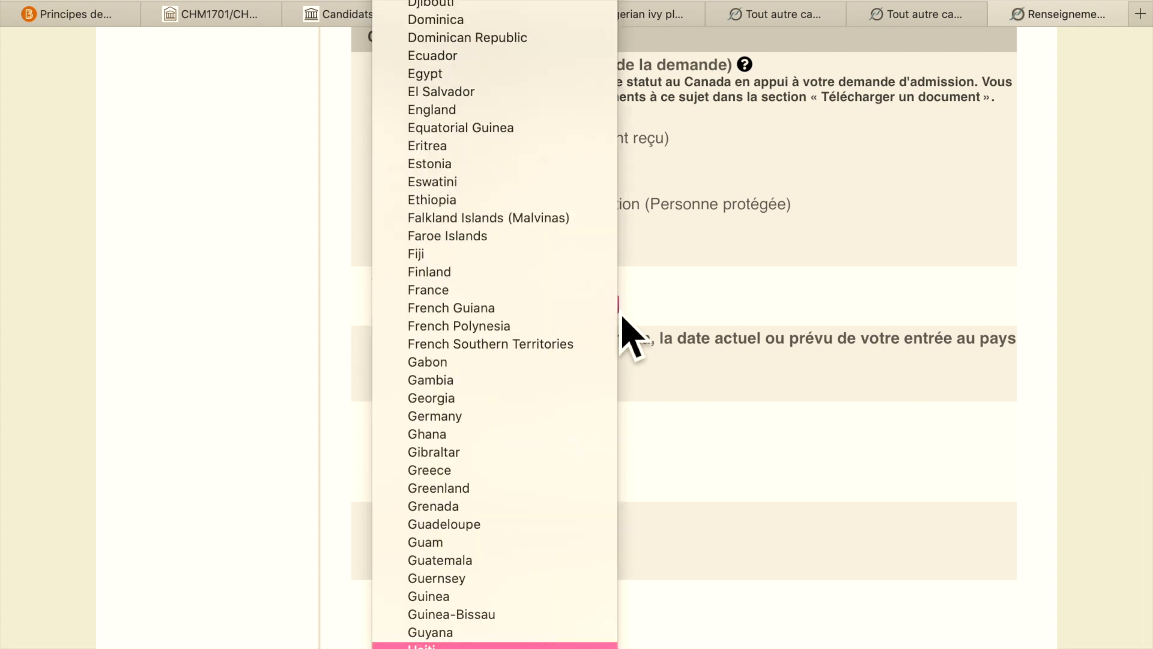
pyautogui.click(481, 644)
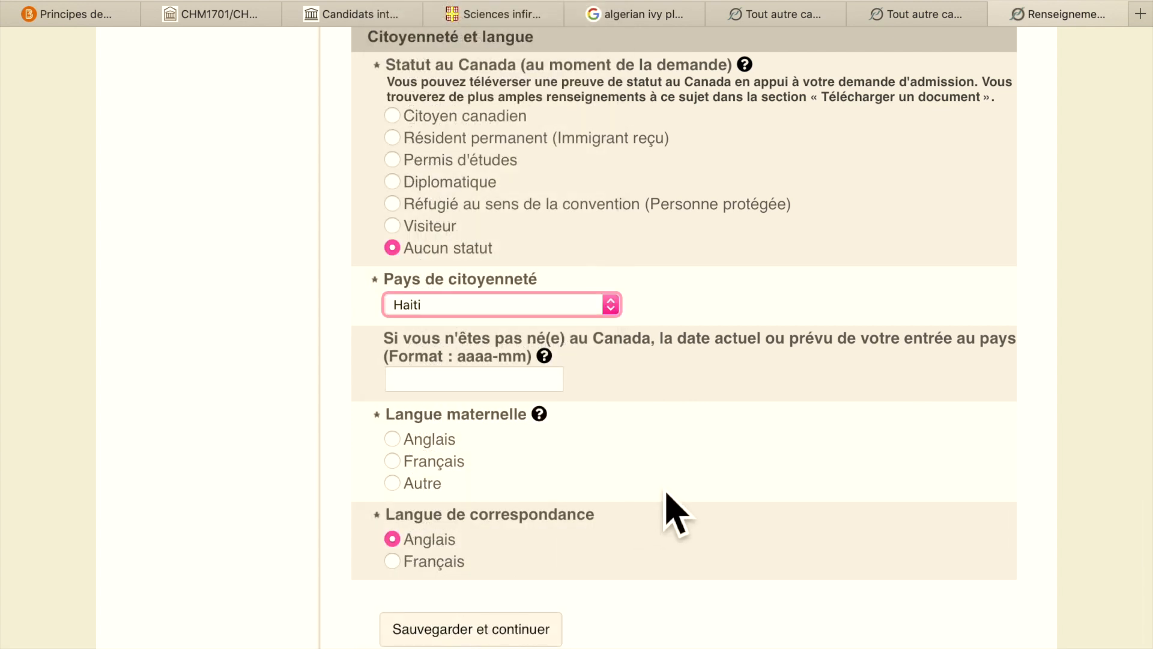
# - Enter arrival date 2022-08, mother tongue Autre, and French for correspondence
pyautogui.scroll(-2, 666, 489)
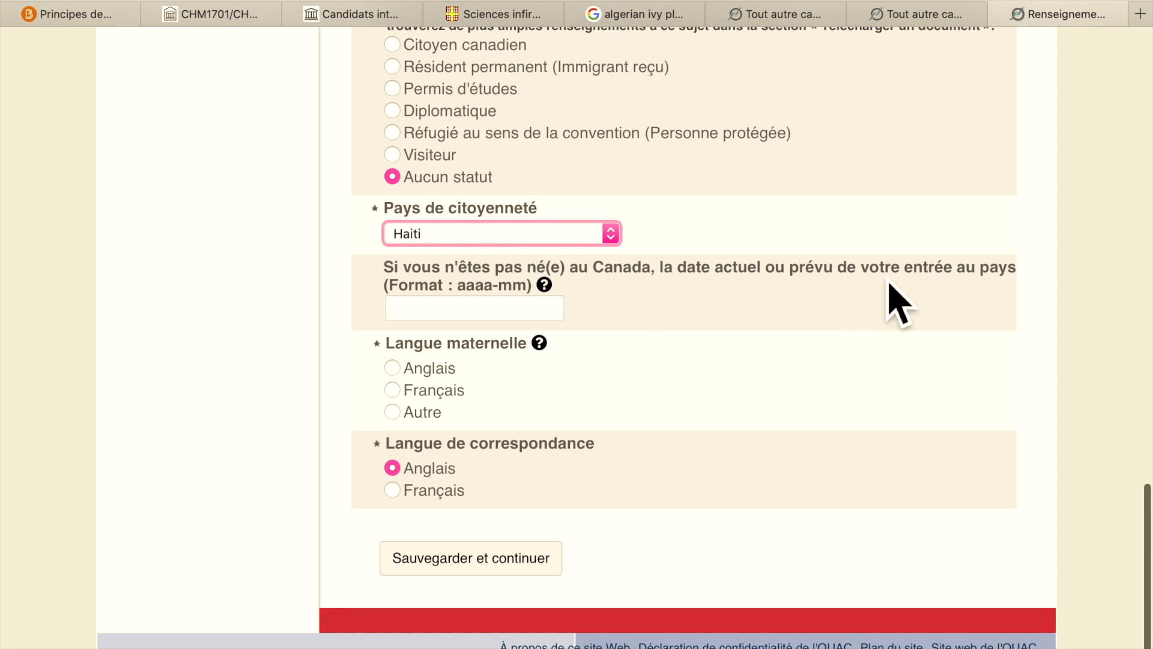
pyautogui.click(474, 318)
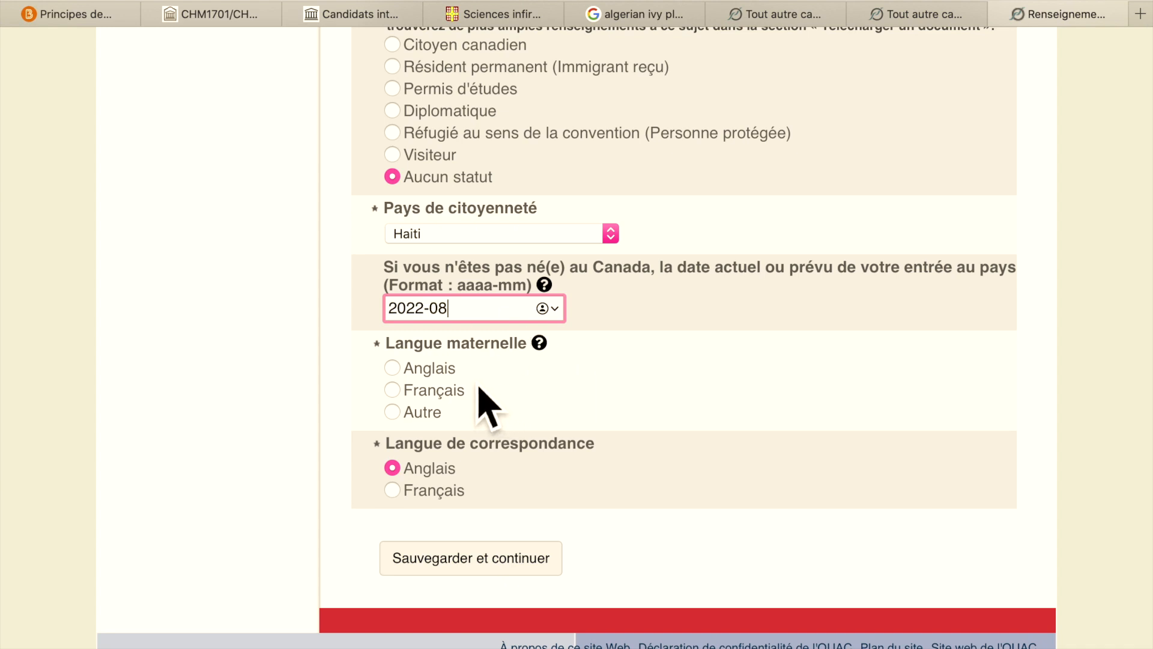
pyautogui.click(428, 420)
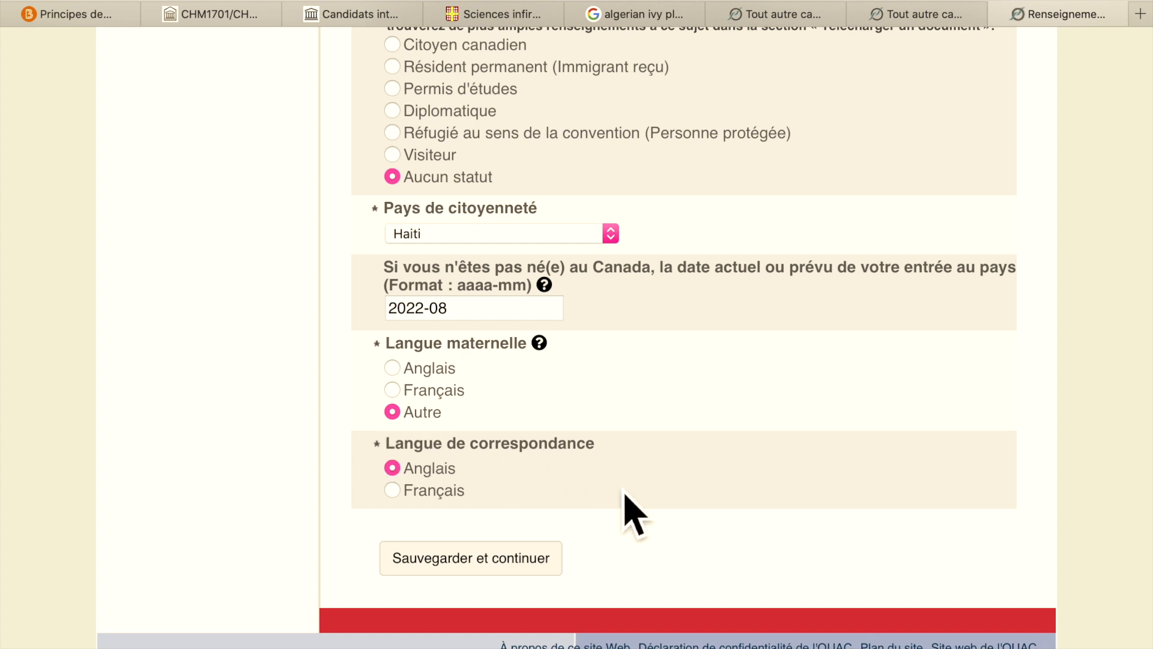
pyautogui.click(442, 498)
# - Save the personal information, look over its review summary, and continue to Coordonnées
pyautogui.click(500, 578)
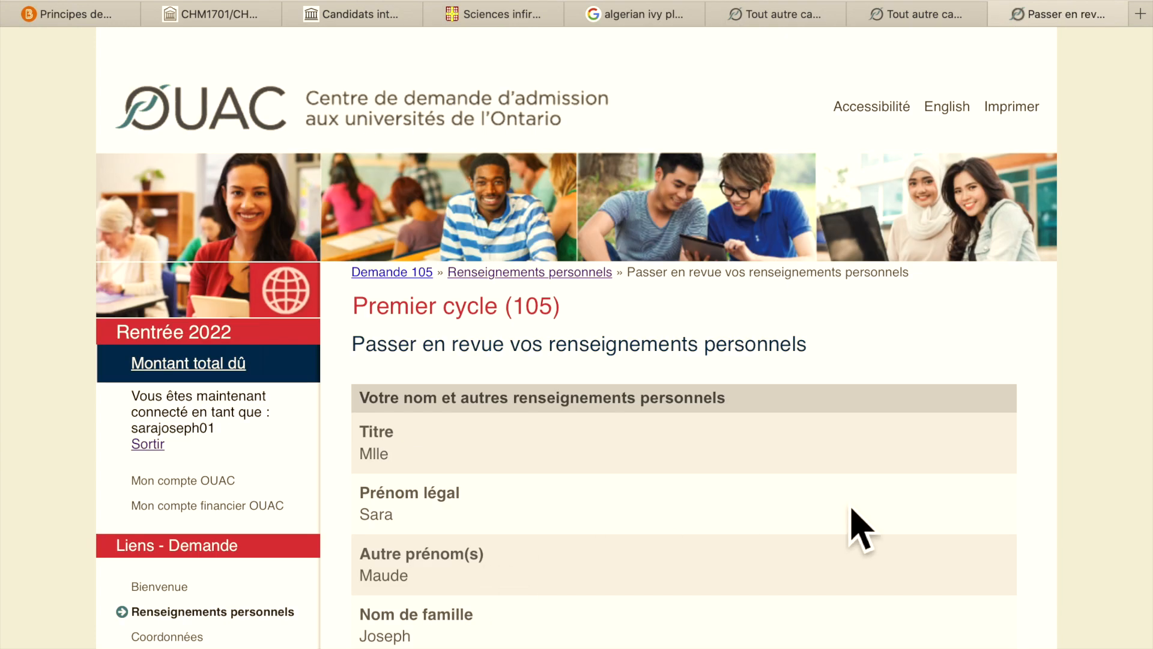
pyautogui.scroll(-5, 849, 527)
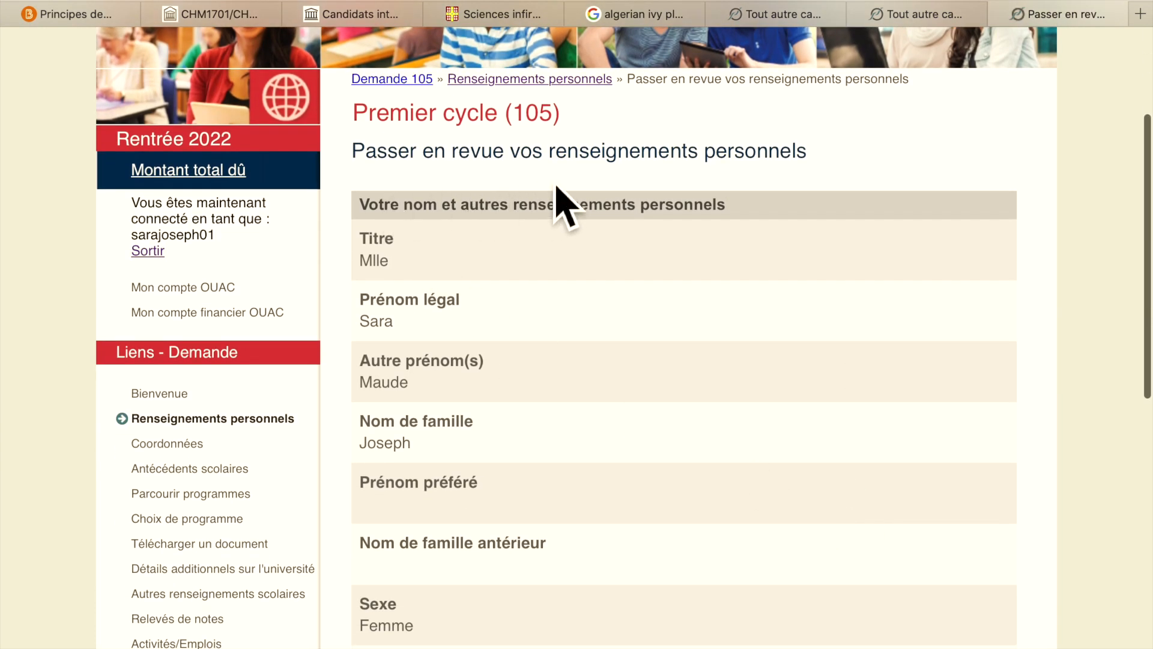
pyautogui.scroll(-10, 812, 264)
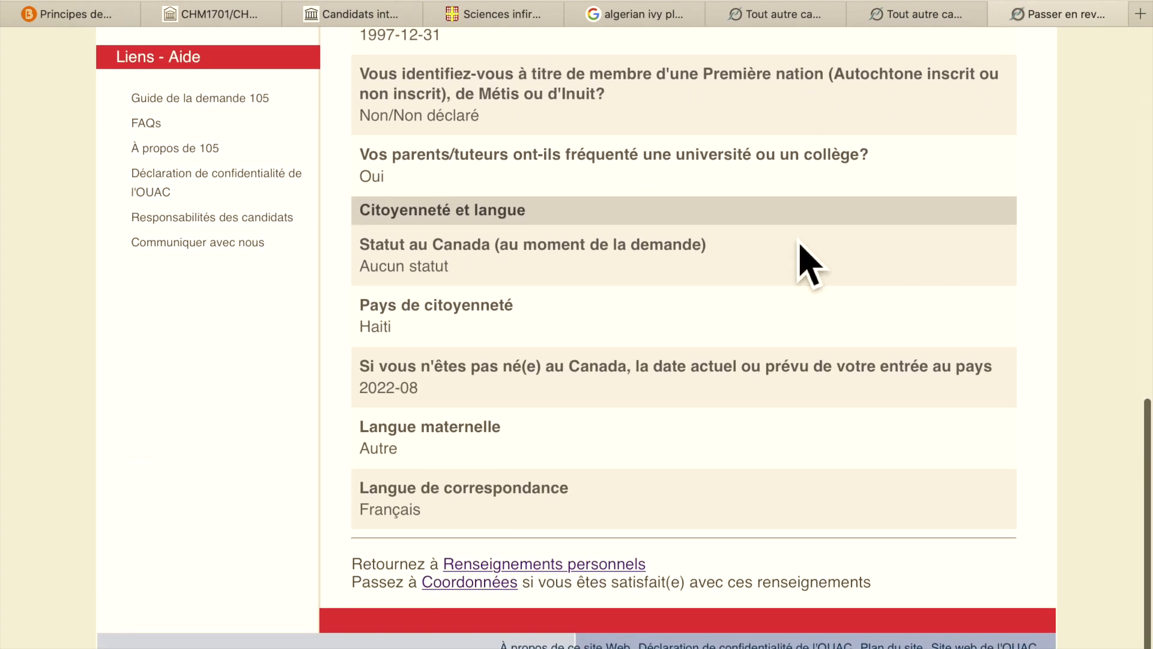
pyautogui.click(488, 581)
pyautogui.scroll(5, 210, 553)
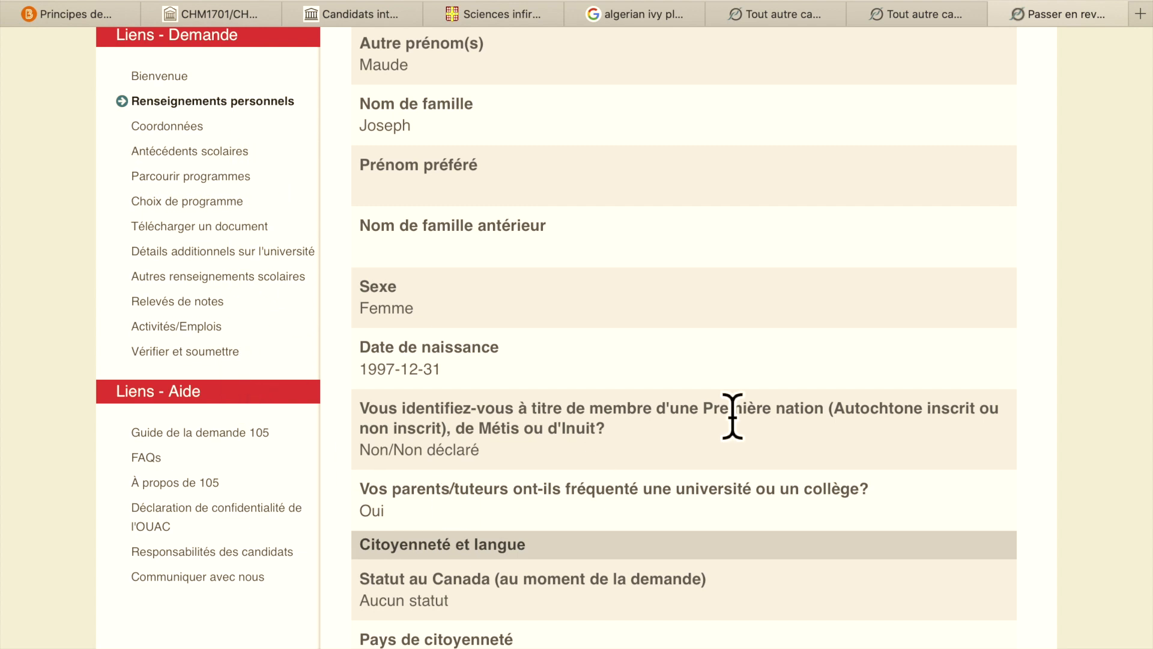
pyautogui.scroll(-5, 978, 386)
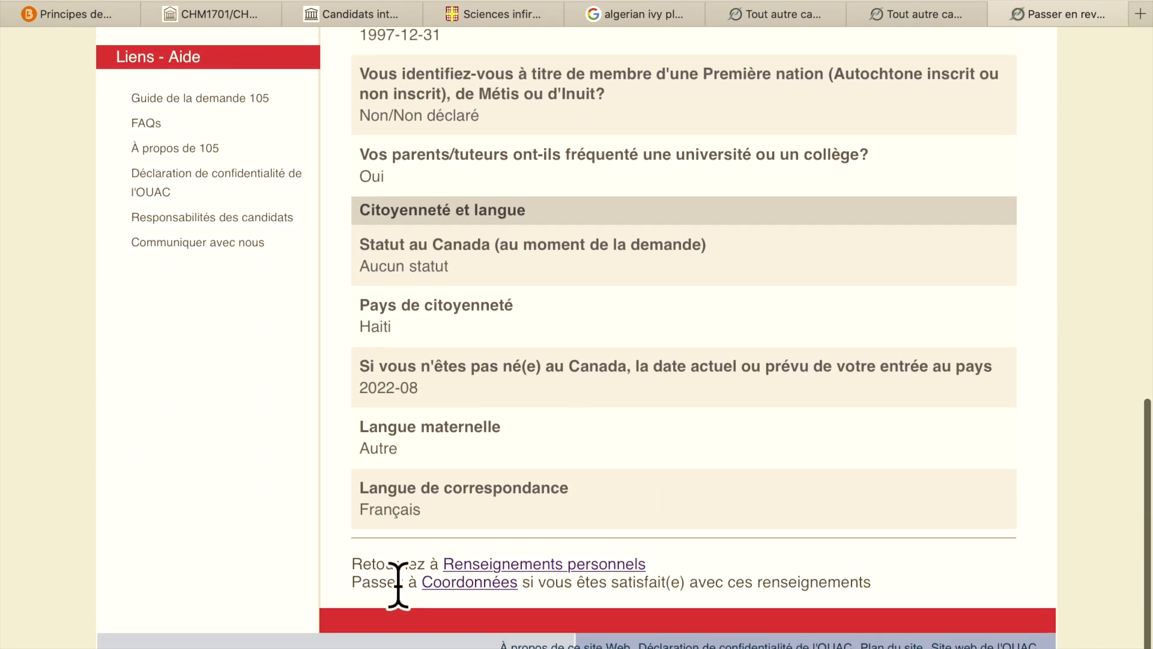
pyautogui.click(480, 590)
# - Skip past the Coordonnées page to the empty Antécédents scolaires section
pyautogui.scroll(-4, 1020, 313)
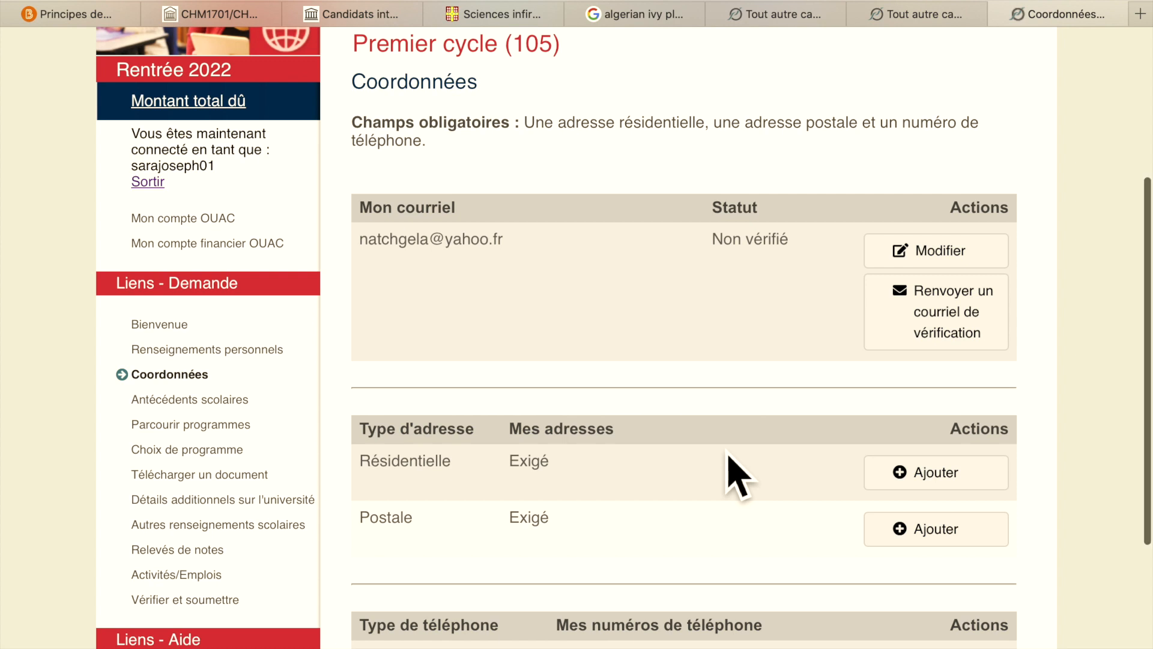
pyautogui.scroll(-3, 736, 475)
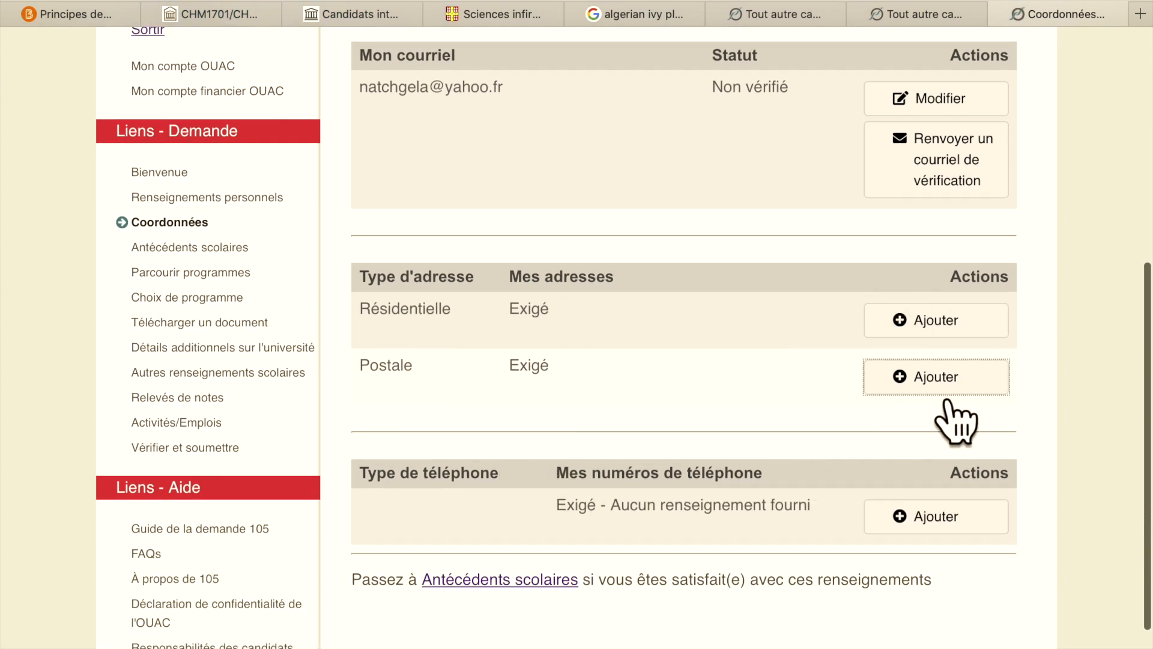
pyautogui.scroll(-1, 714, 420)
pyautogui.scroll(-1, 715, 422)
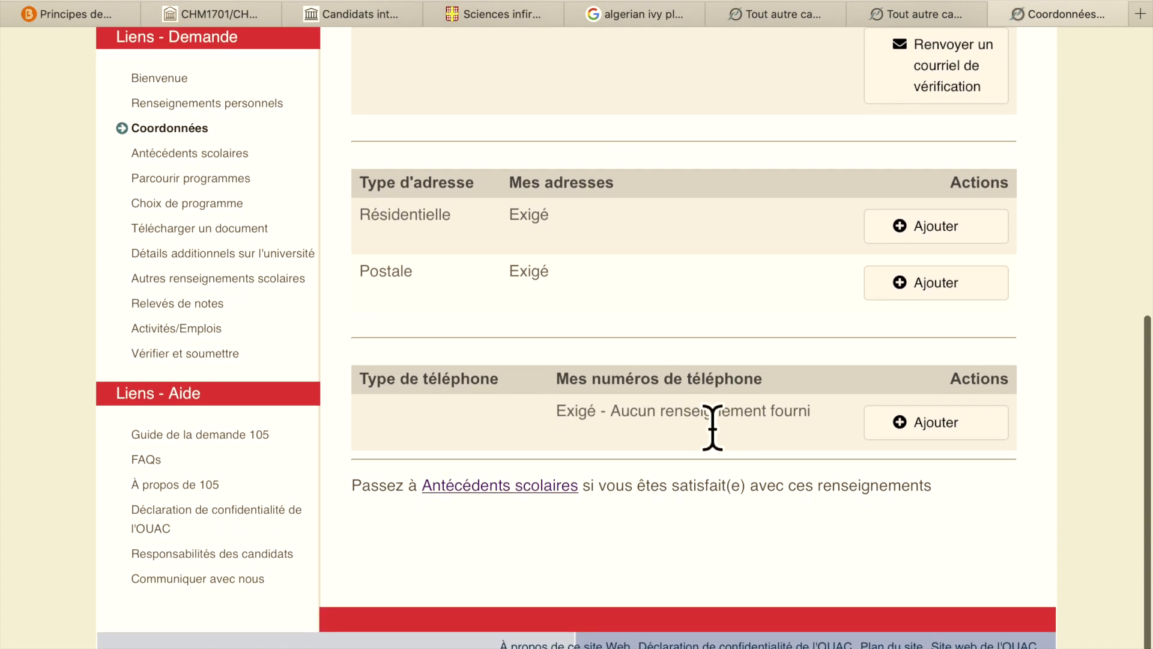
pyautogui.click(929, 426)
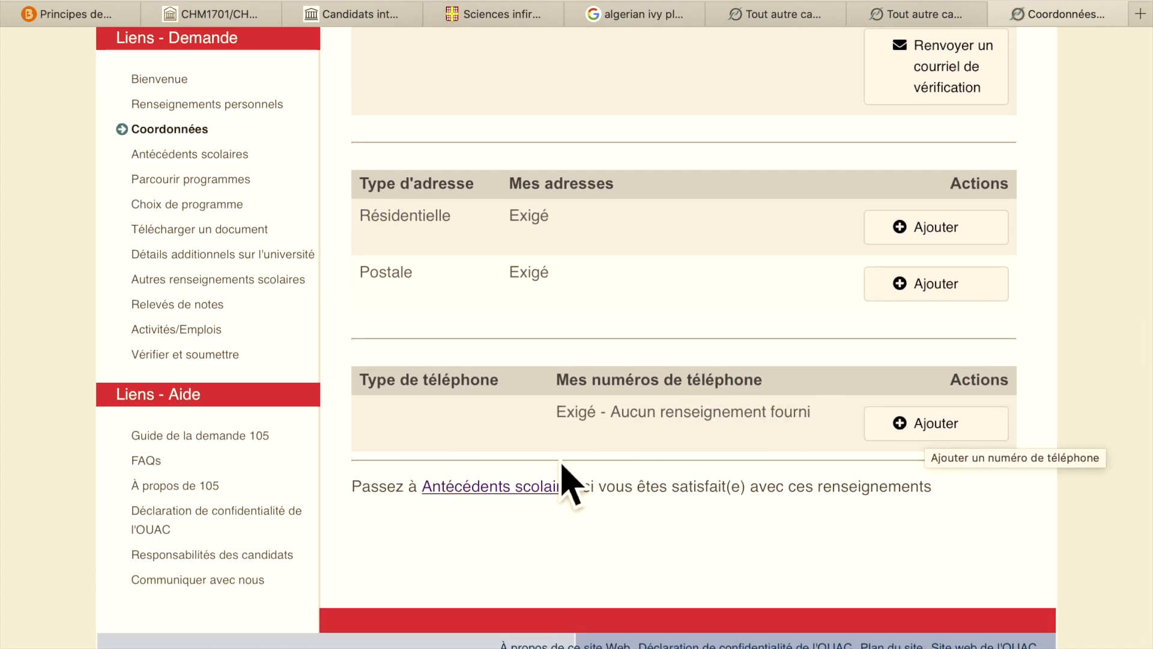
pyautogui.click(529, 490)
pyautogui.scroll(-4, 703, 454)
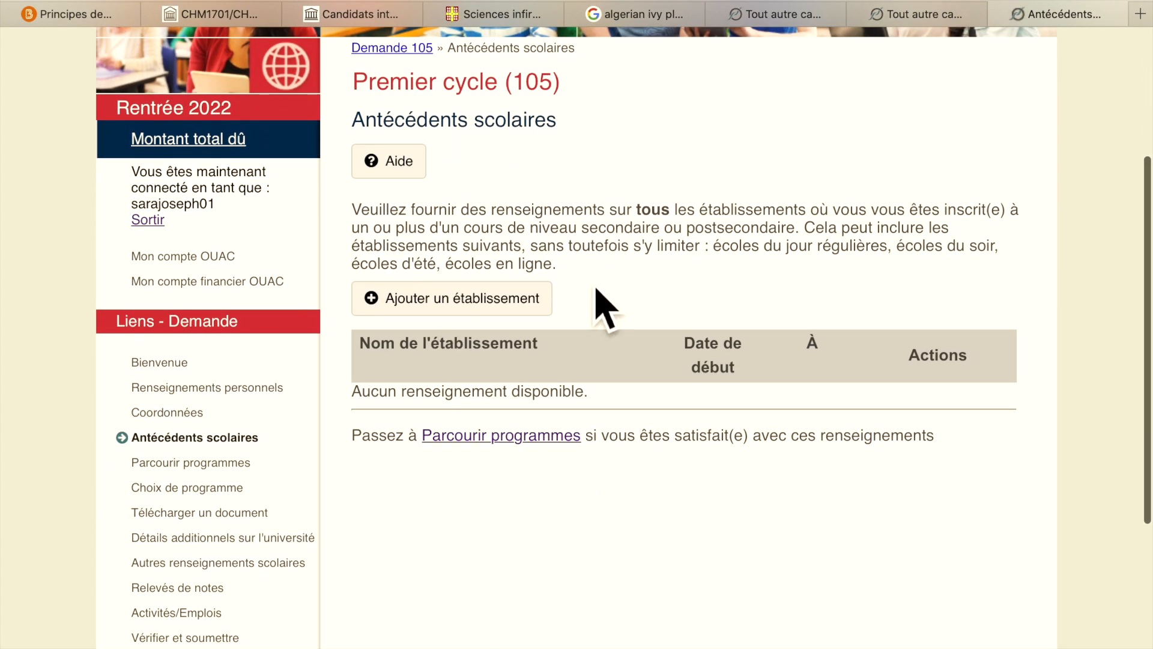
# - Add a new institution and set its country to Haiti
pyautogui.click(508, 310)
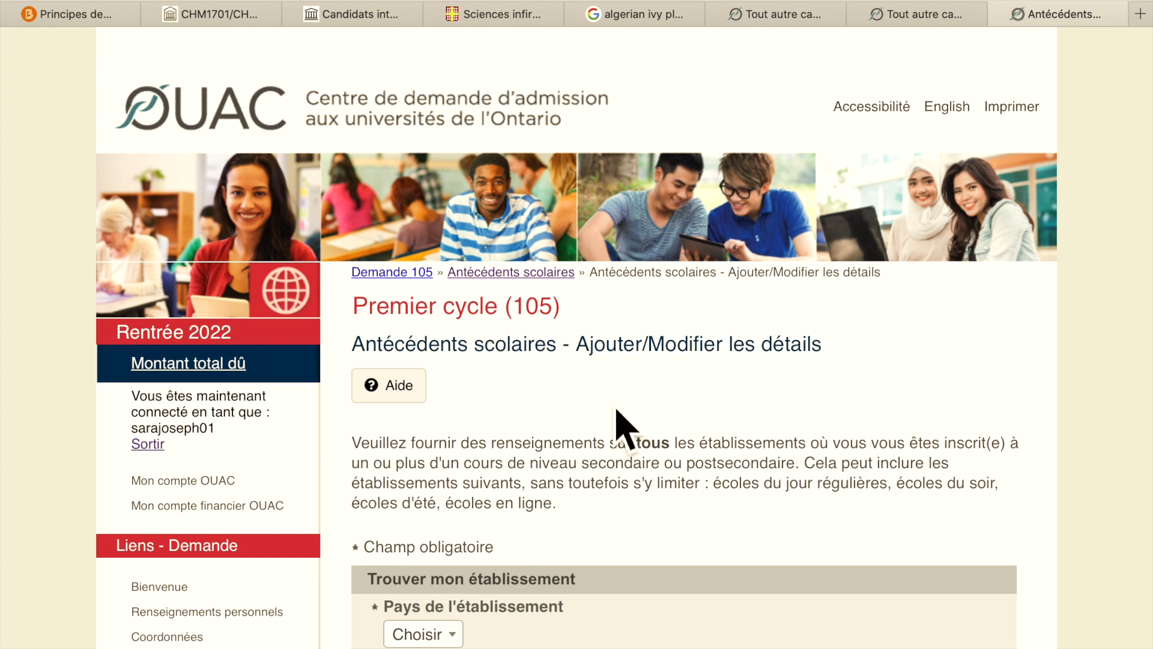
pyautogui.scroll(-5, 612, 414)
pyautogui.scroll(1, 575, 246)
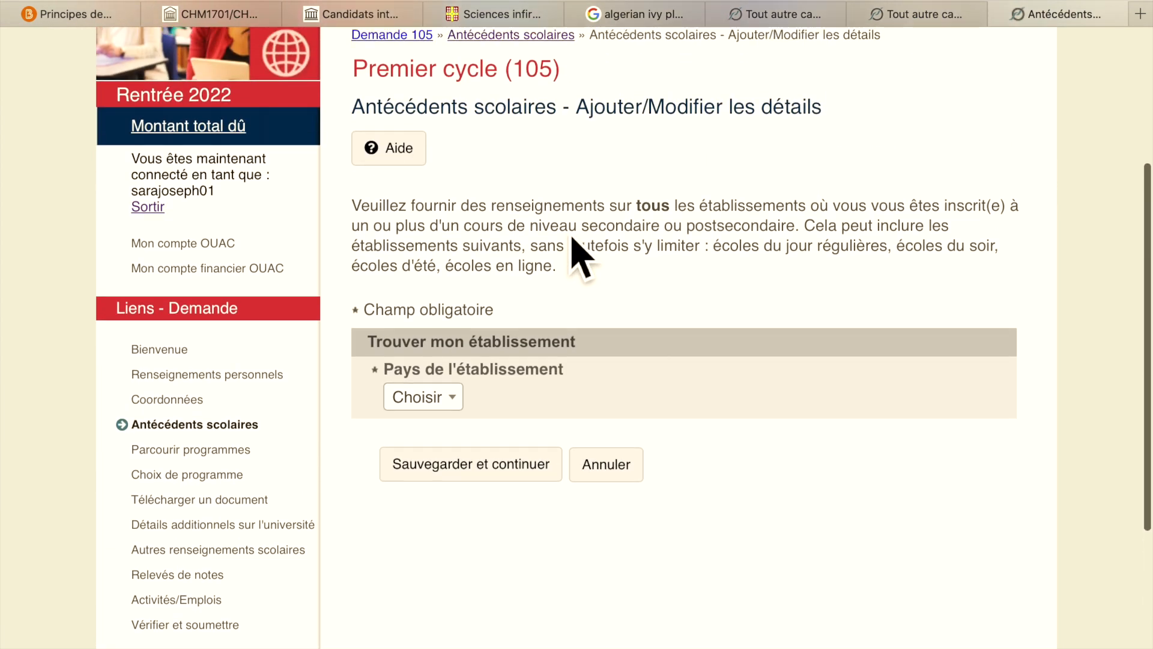
pyautogui.scroll(2, 576, 252)
pyautogui.click(462, 496)
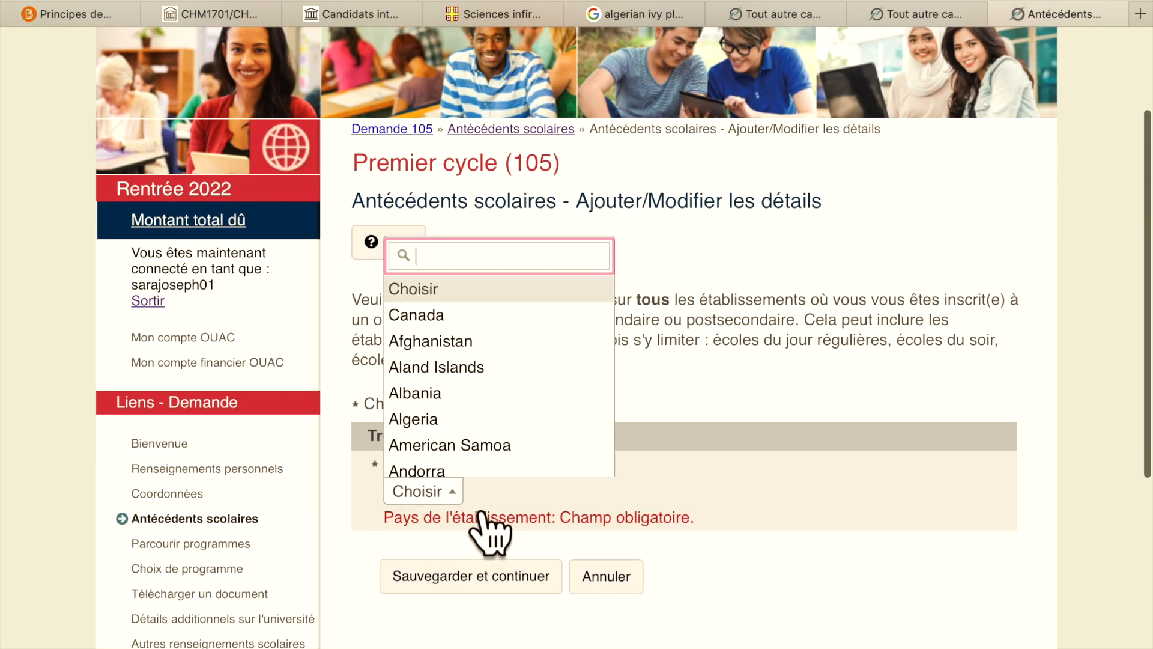
pyautogui.write('h')
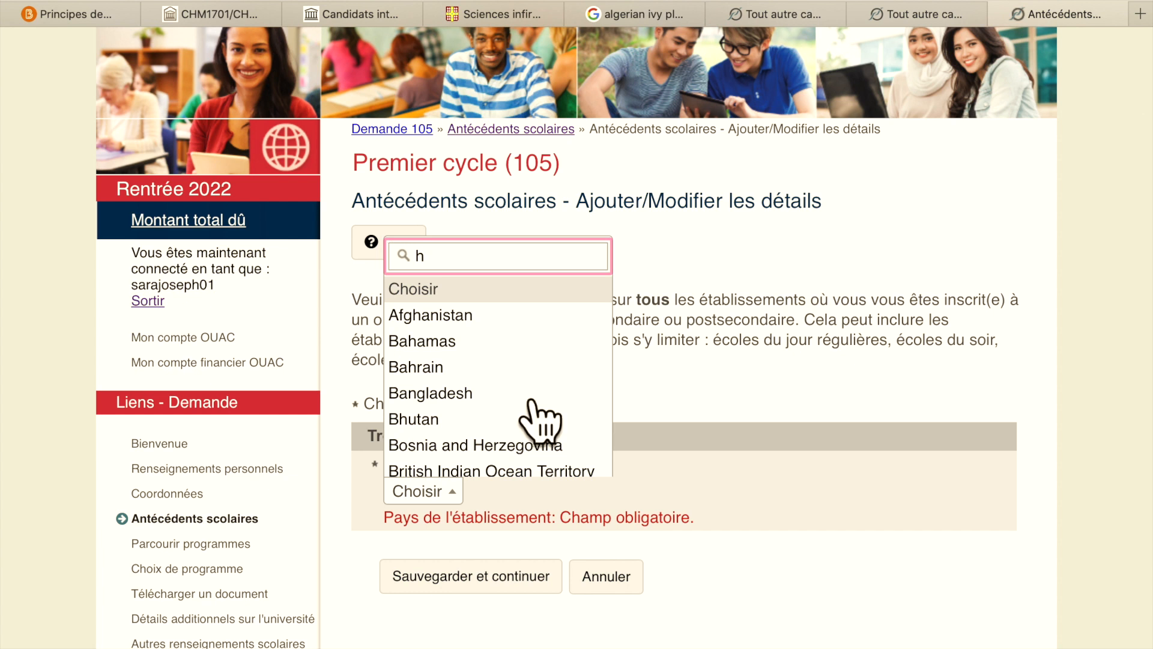
pyautogui.scroll(-6, 530, 429)
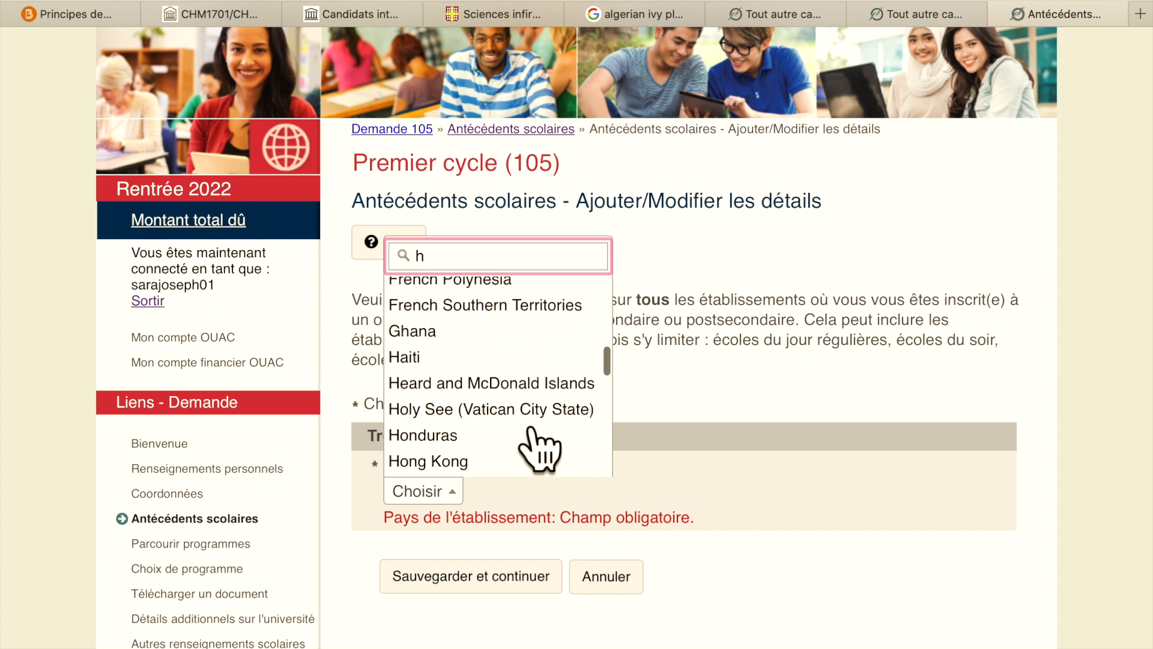
pyautogui.click(492, 377)
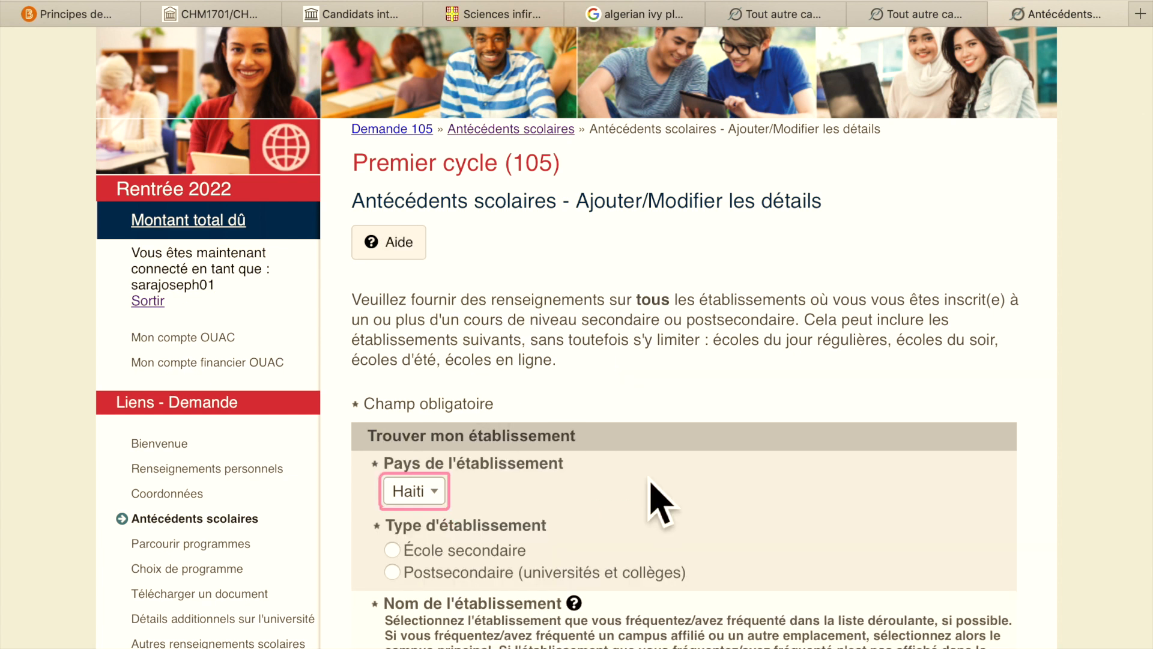
# - Mark it as École secondaire and choose College Catts Pressoir as the institution
pyautogui.scroll(-4, 714, 517)
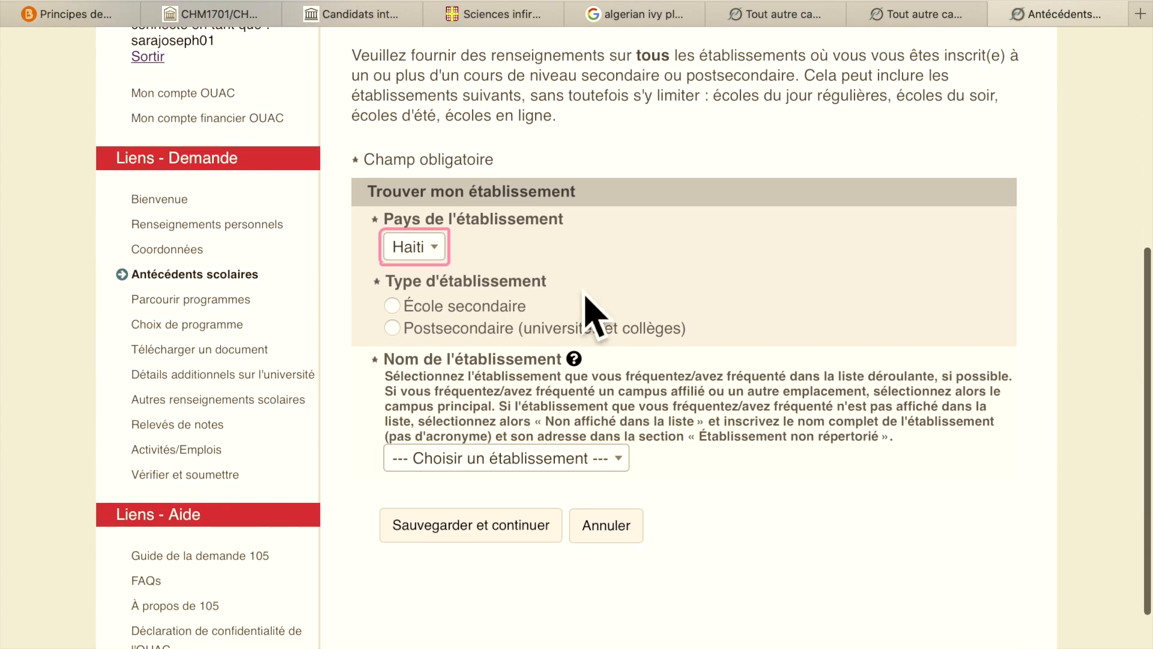
pyautogui.click(403, 310)
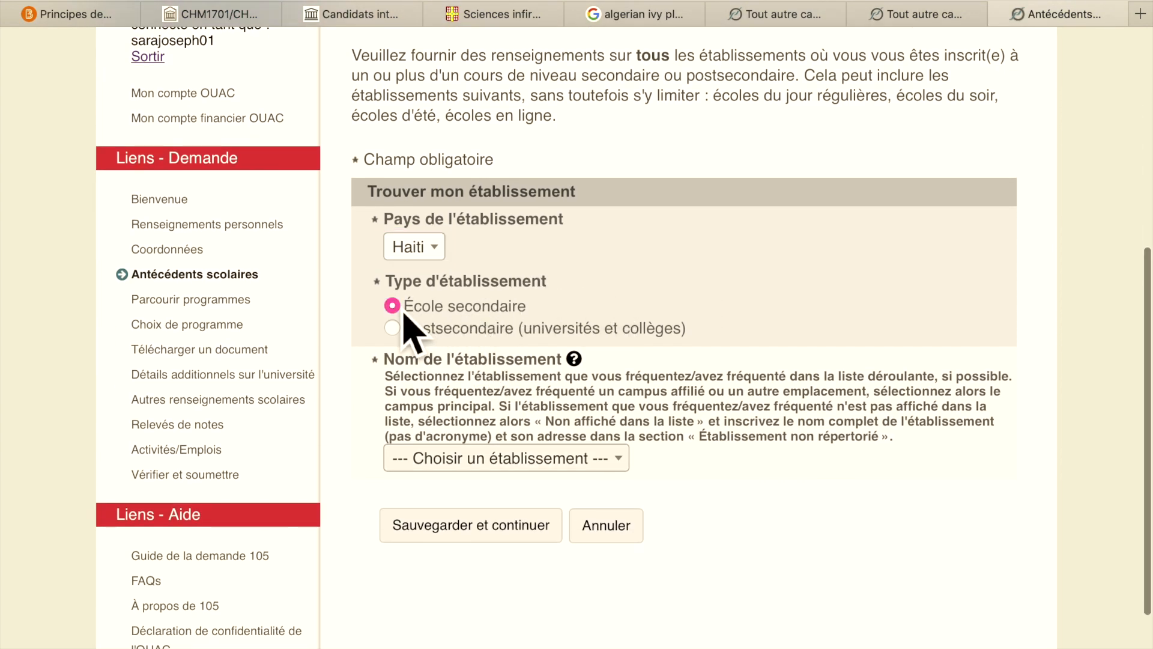
pyautogui.click(612, 469)
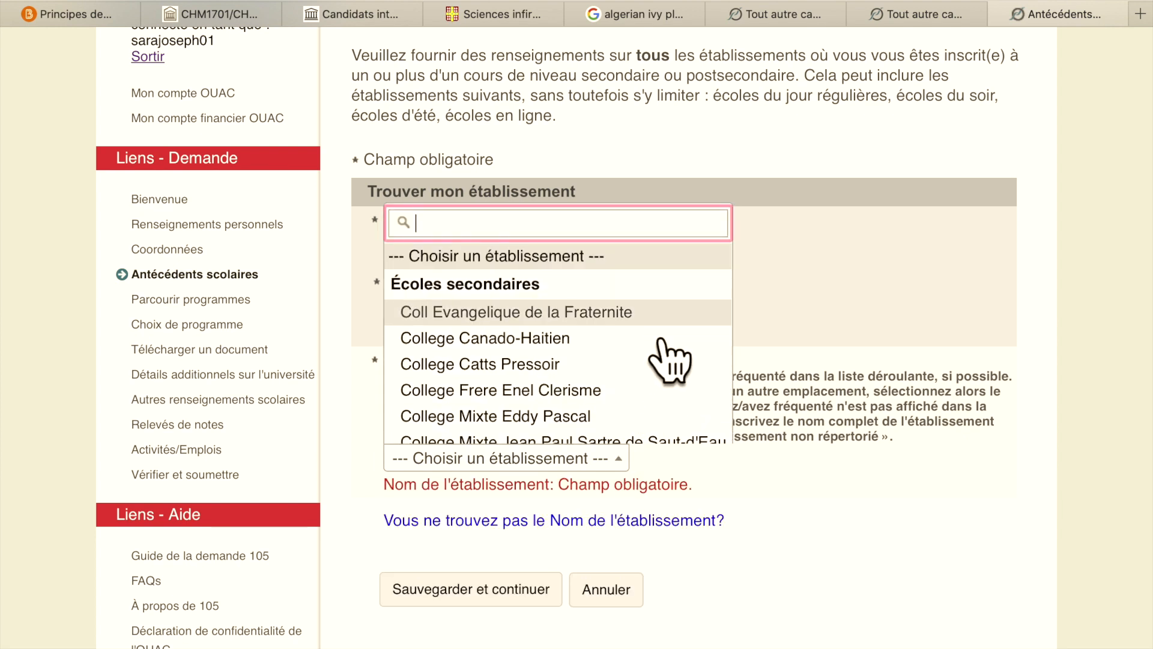
pyautogui.click(631, 365)
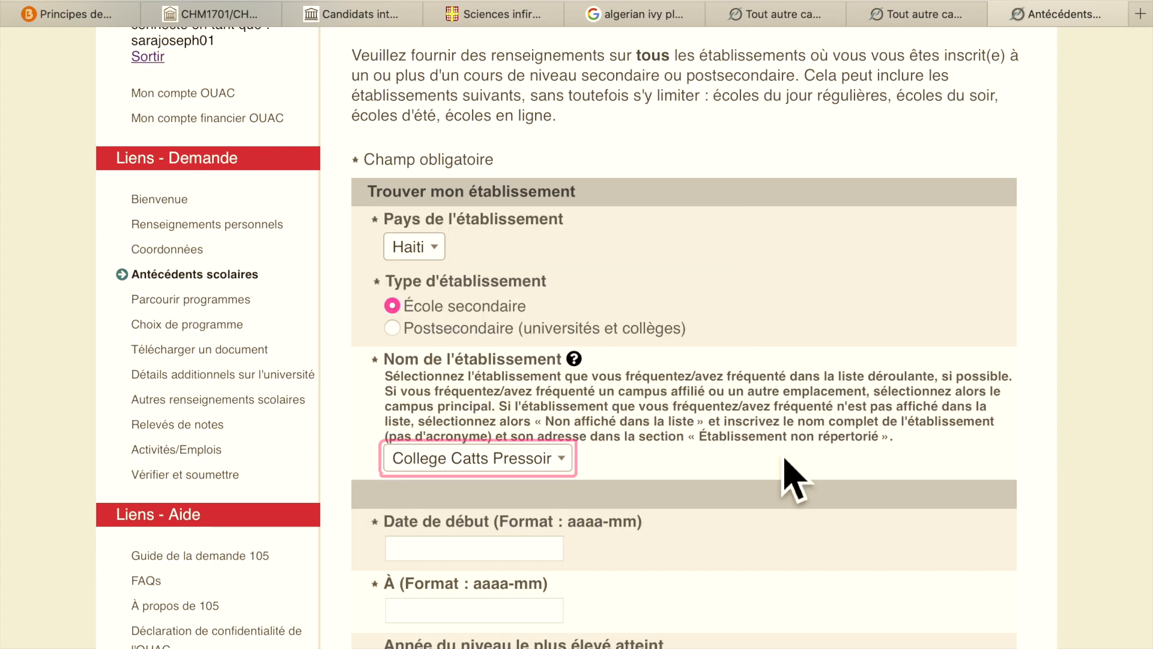
# - Leave year level and diploma type blank and save, triggering missing start/end date errors
pyautogui.scroll(-3, 785, 476)
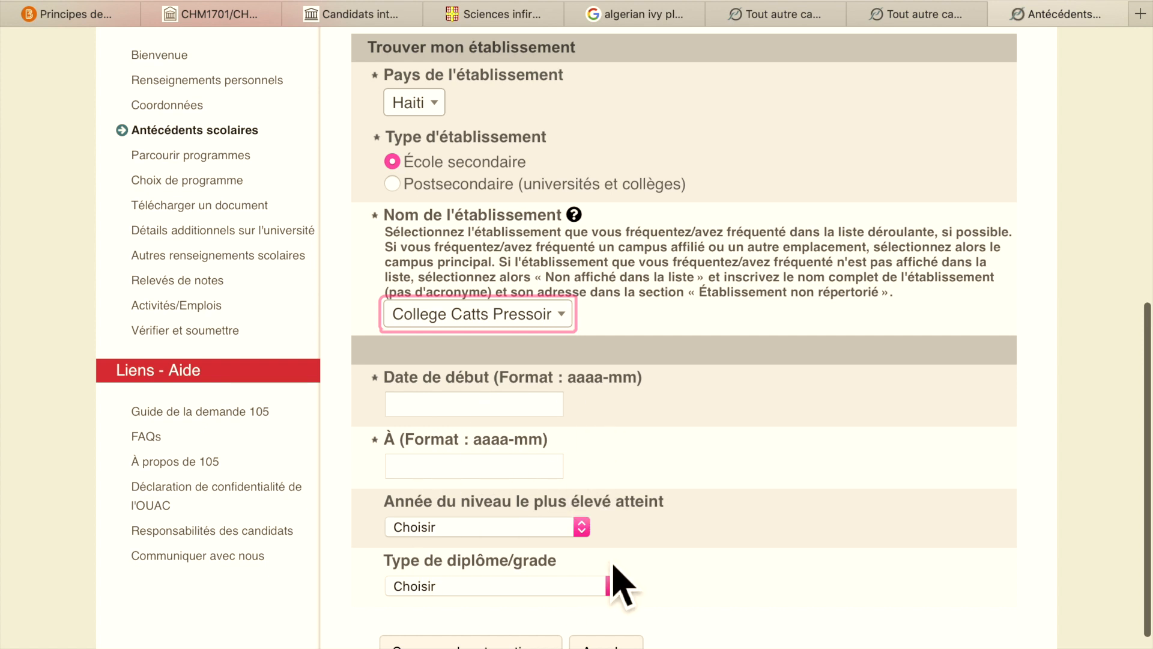
pyautogui.scroll(-3, 614, 571)
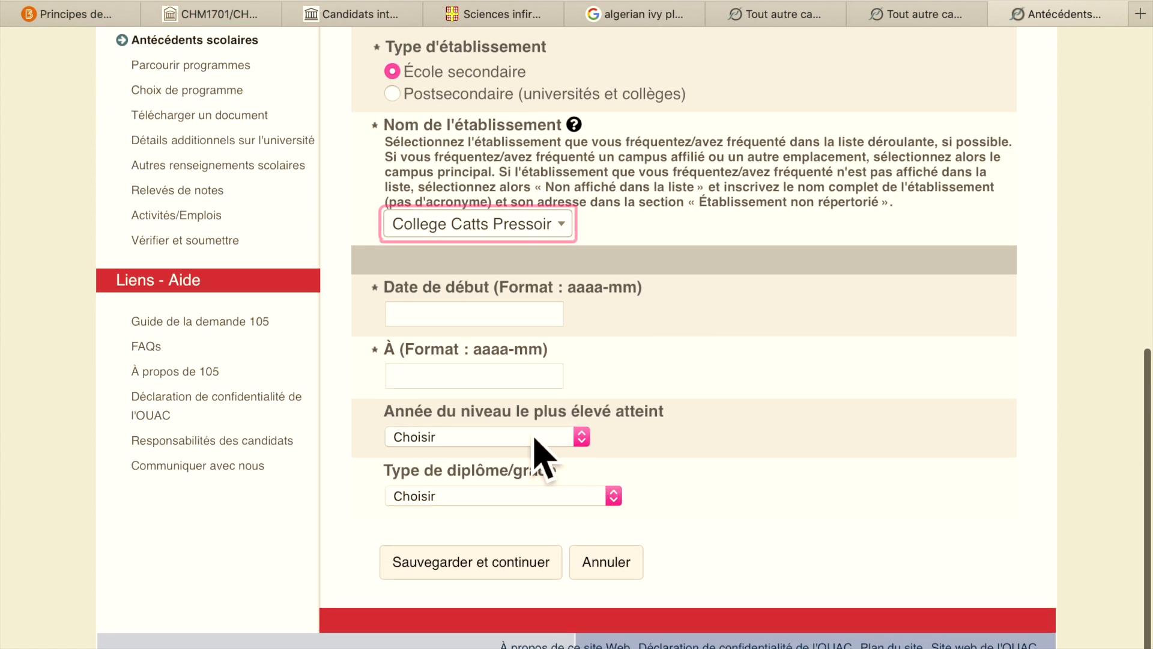
pyautogui.click(589, 440)
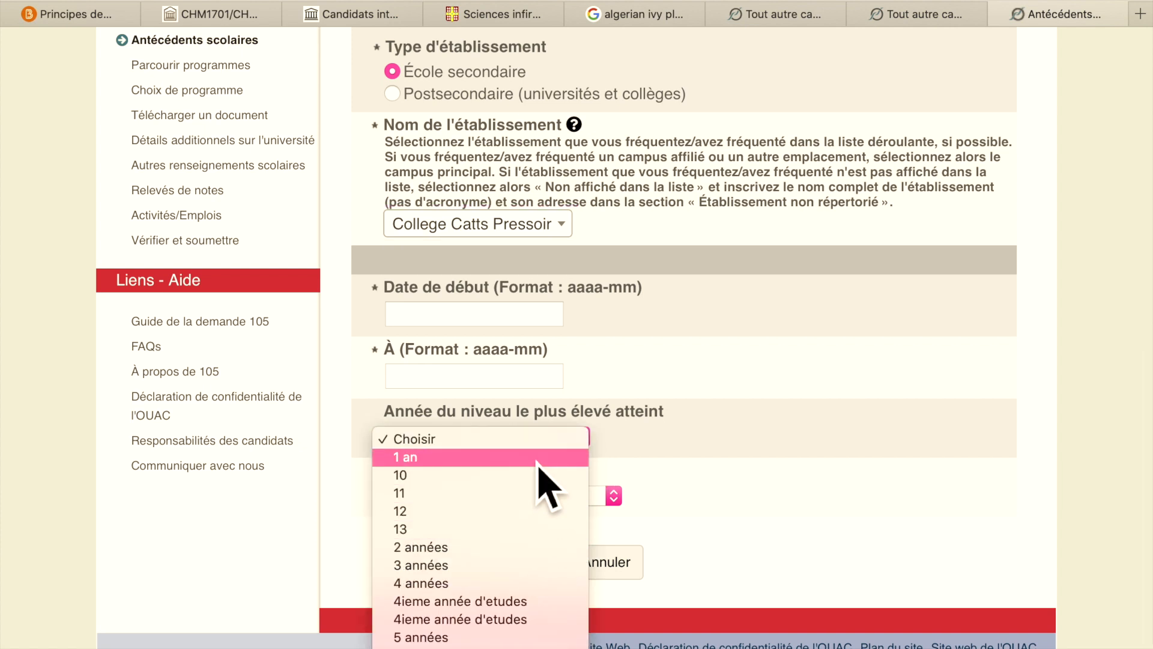
pyautogui.scroll(-3, 530, 575)
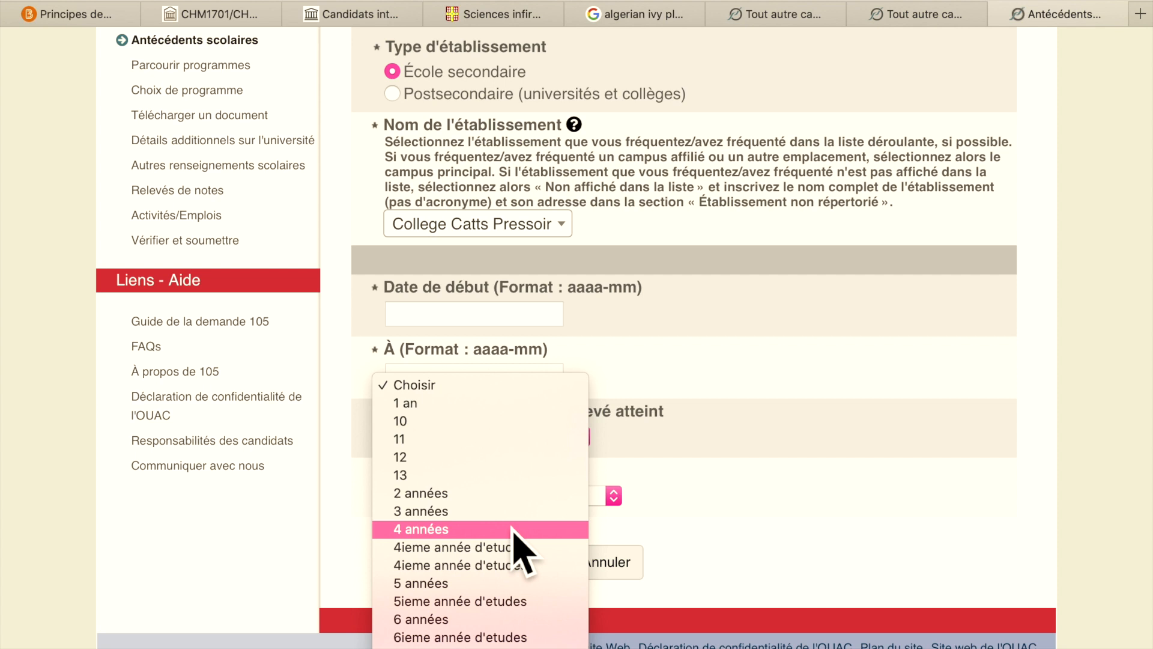
pyautogui.scroll(-6, 530, 575)
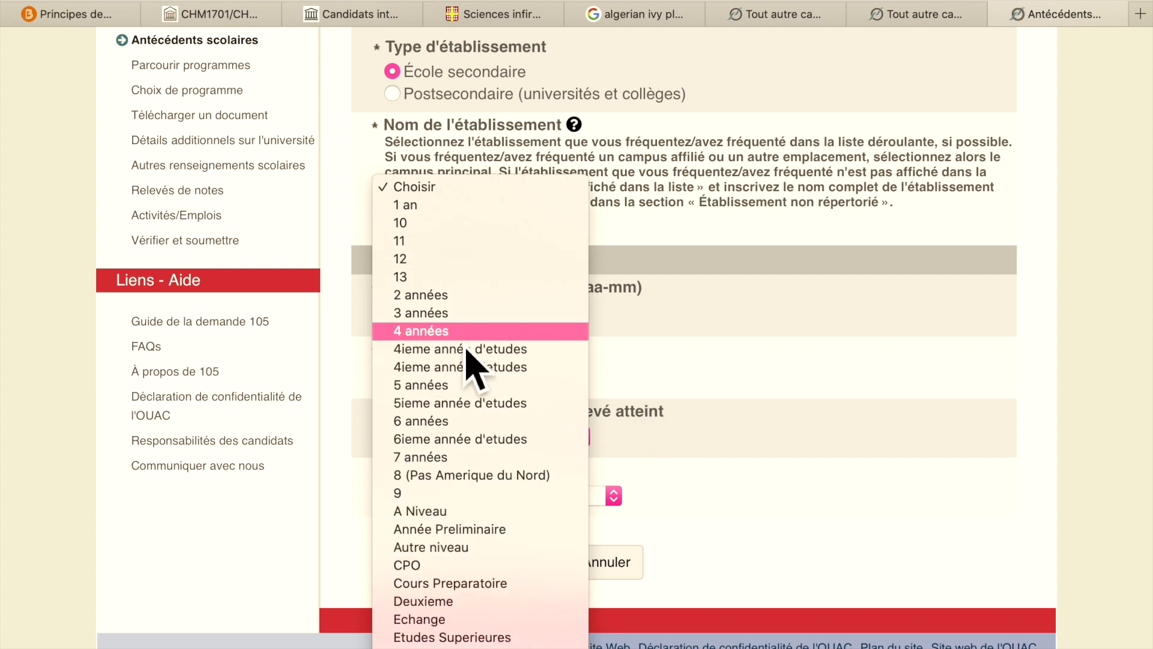
pyautogui.click(741, 453)
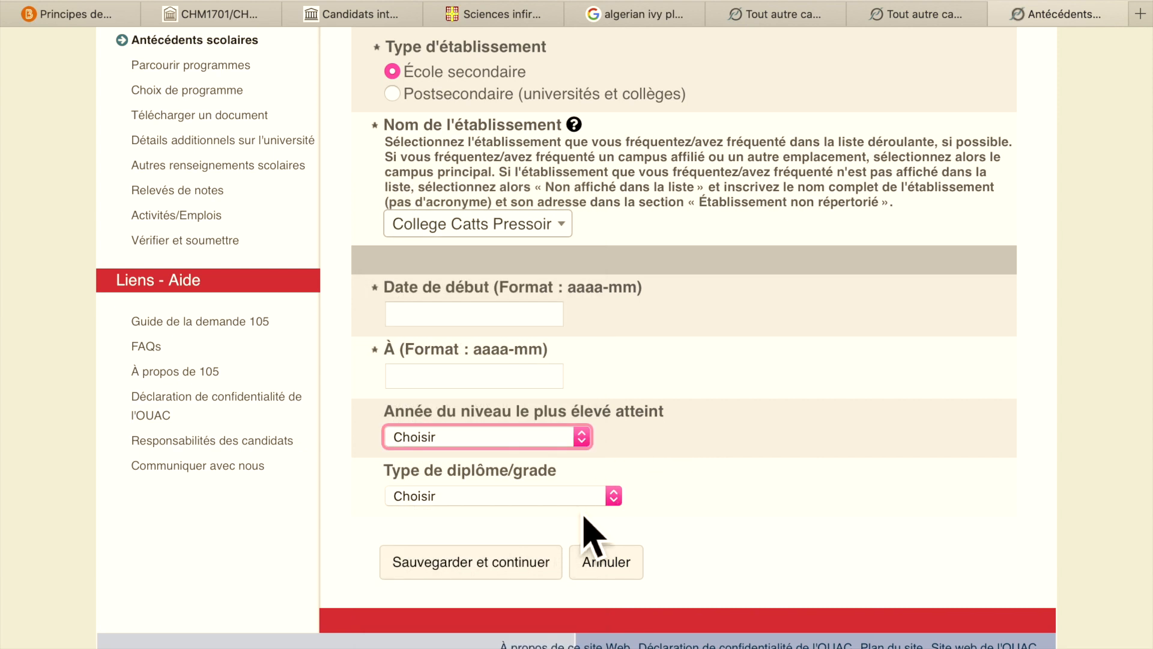
pyautogui.click(614, 497)
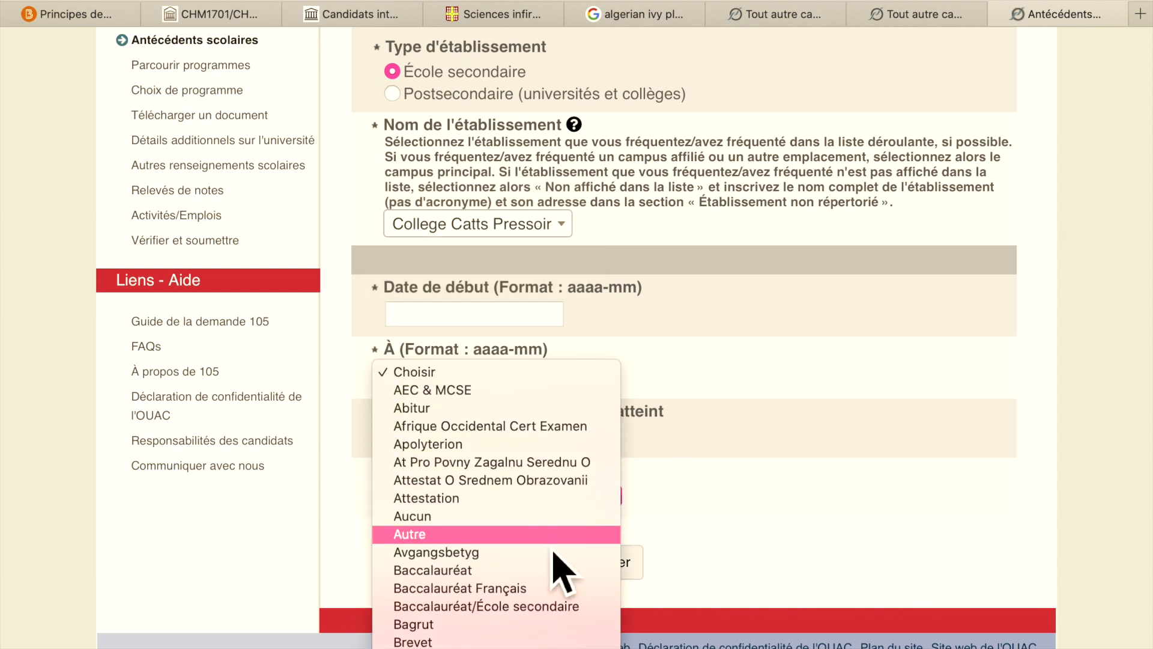
pyautogui.scroll(-1, 562, 572)
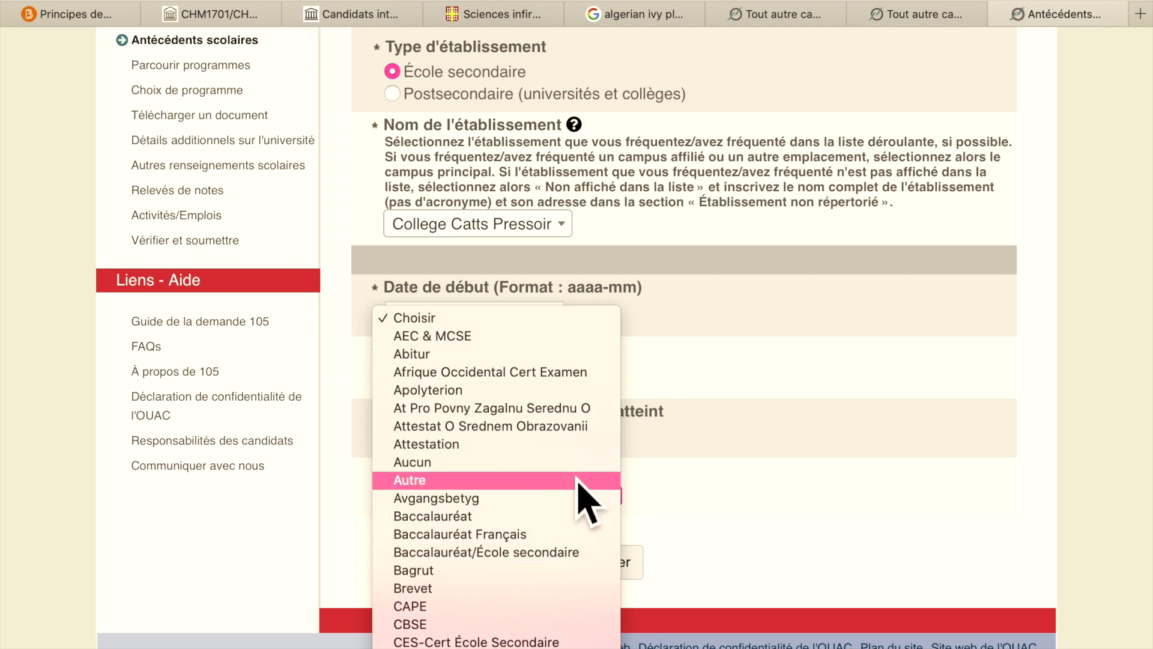
pyautogui.click(758, 494)
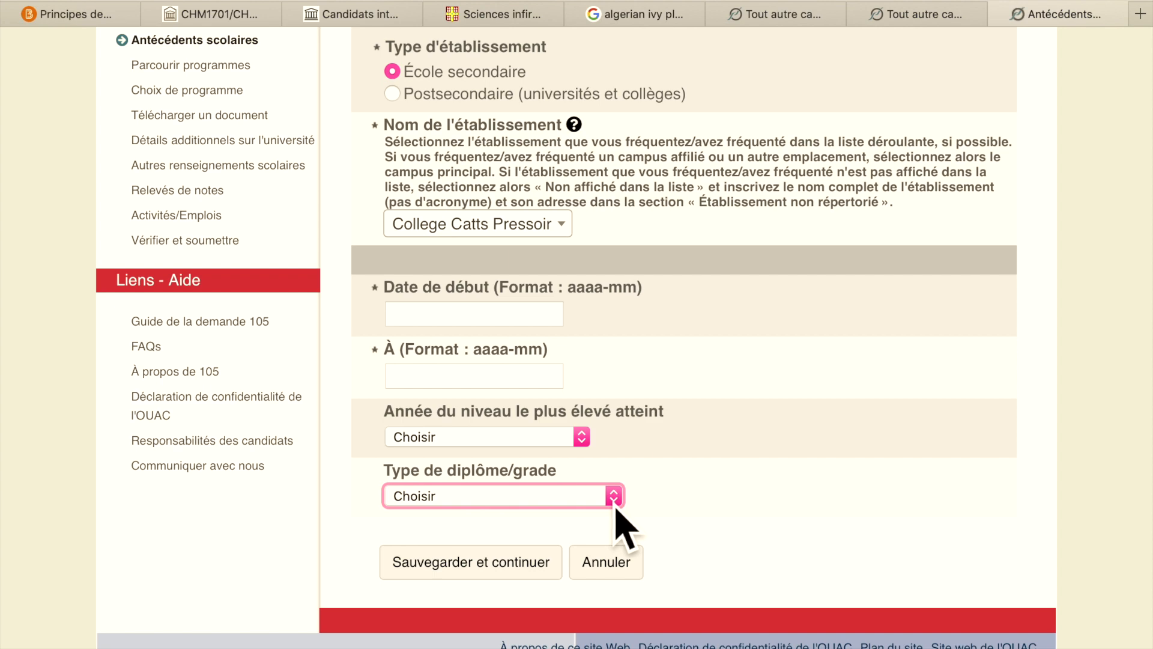
pyautogui.click(548, 574)
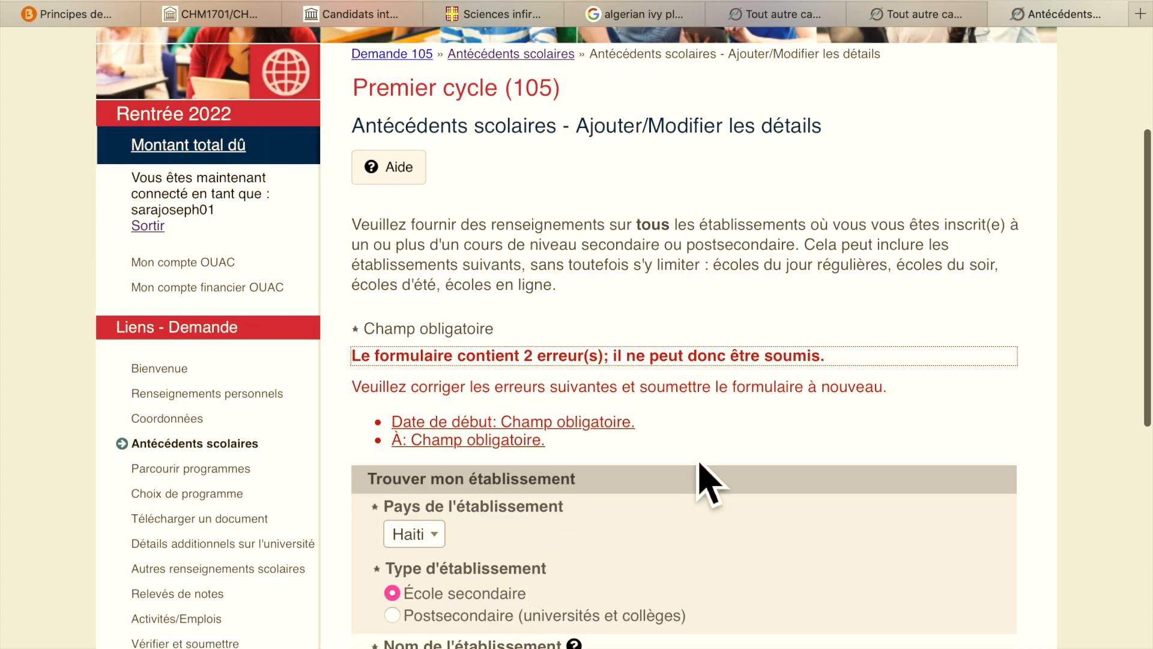
# - Set the institution type to Postsecondaire and choose Universite INUKA as the institution name
pyautogui.scroll(-7, 708, 487)
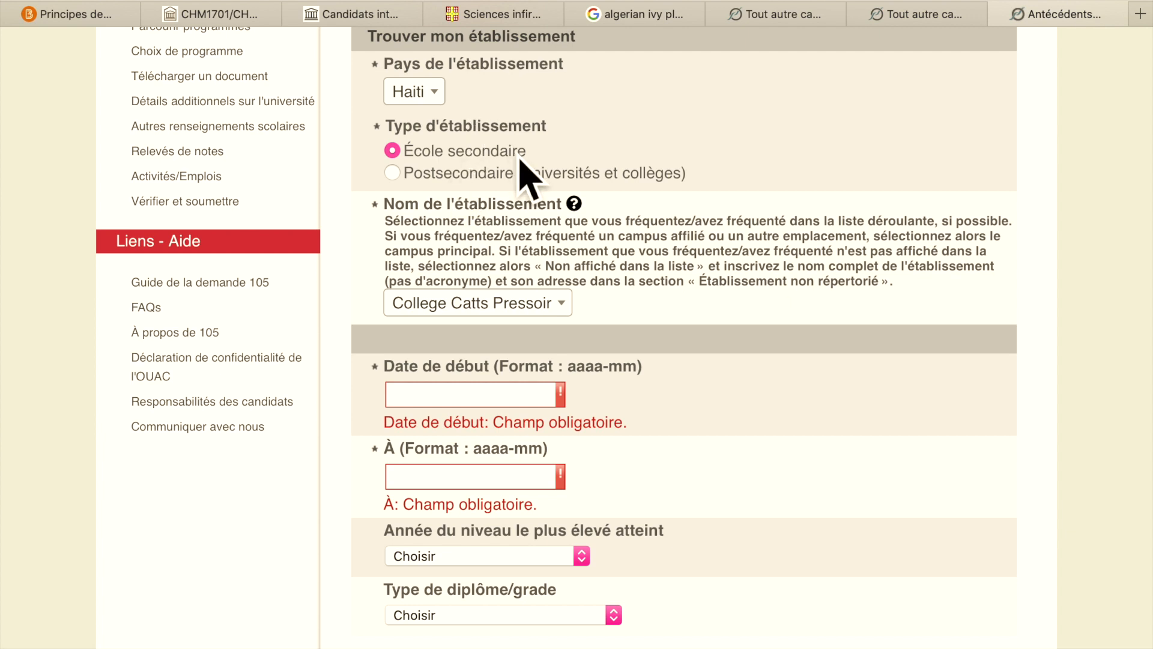
pyautogui.click(488, 180)
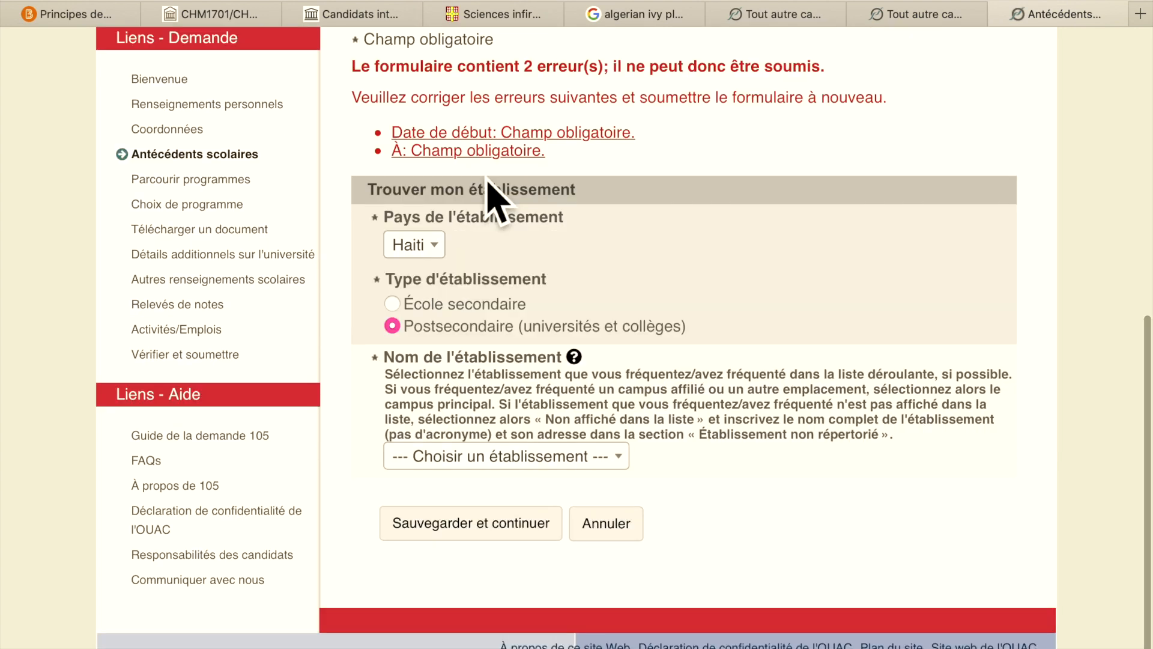
pyautogui.scroll(2, 559, 199)
pyautogui.scroll(-3, 561, 215)
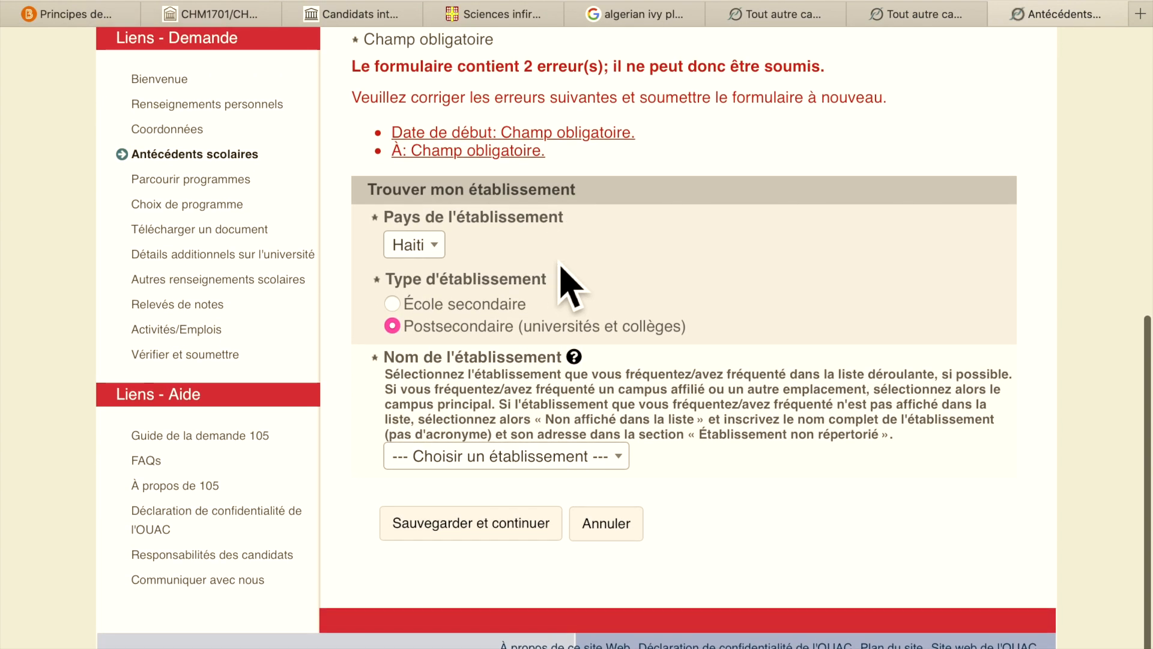
pyautogui.scroll(5, 592, 322)
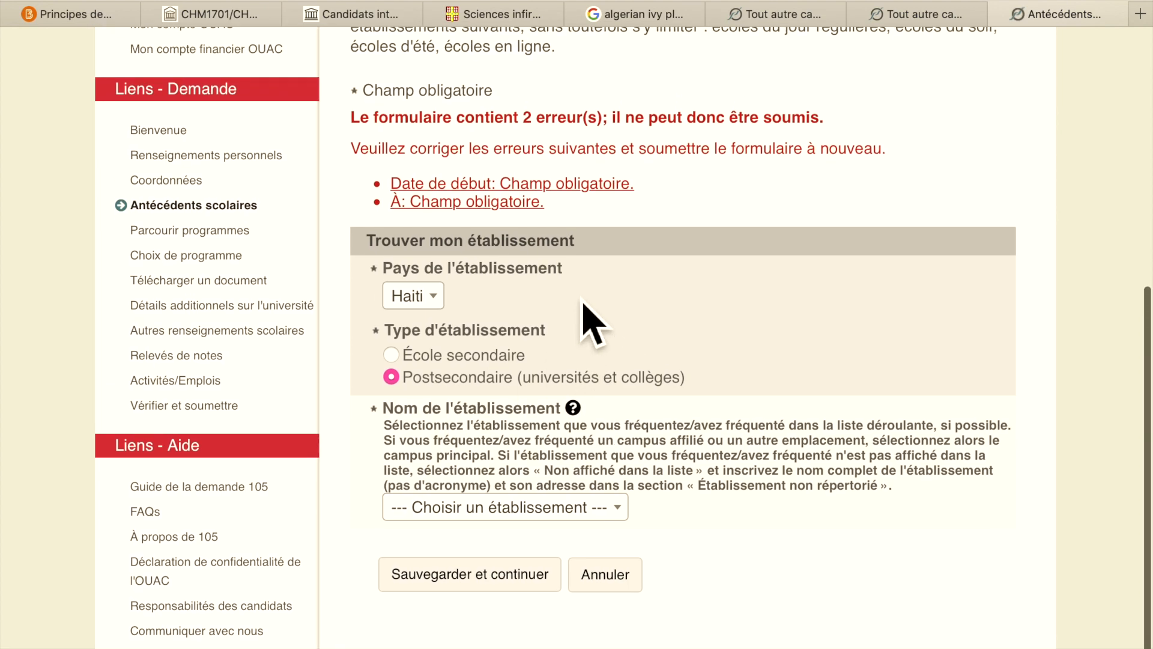
pyautogui.scroll(-5, 600, 328)
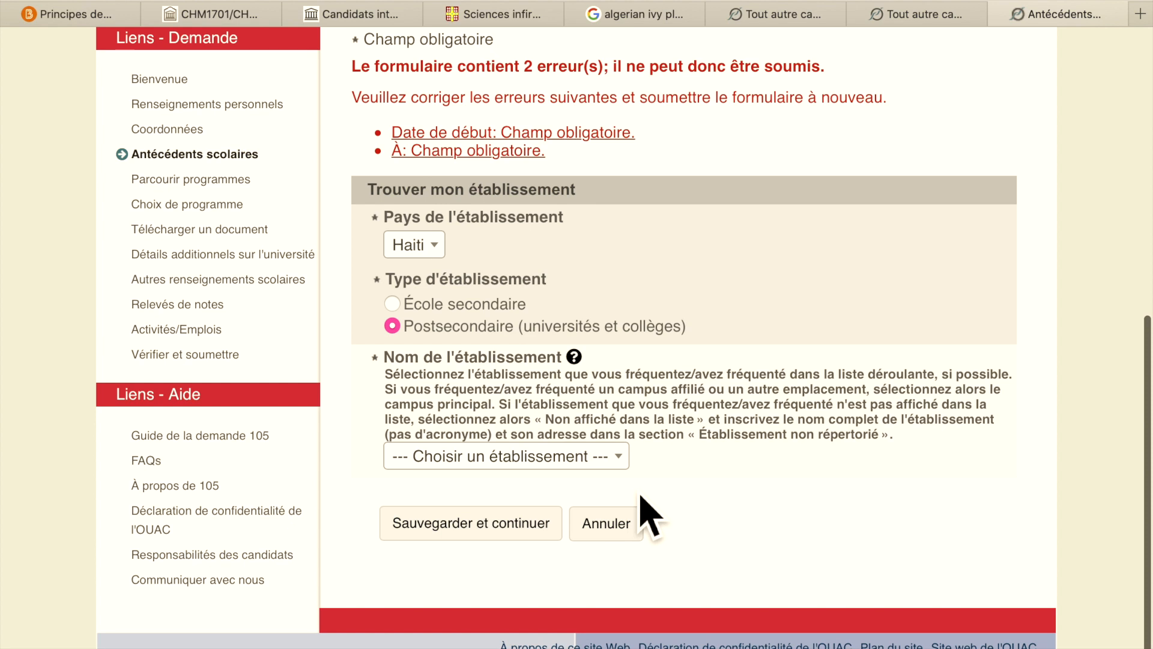
pyautogui.click(624, 464)
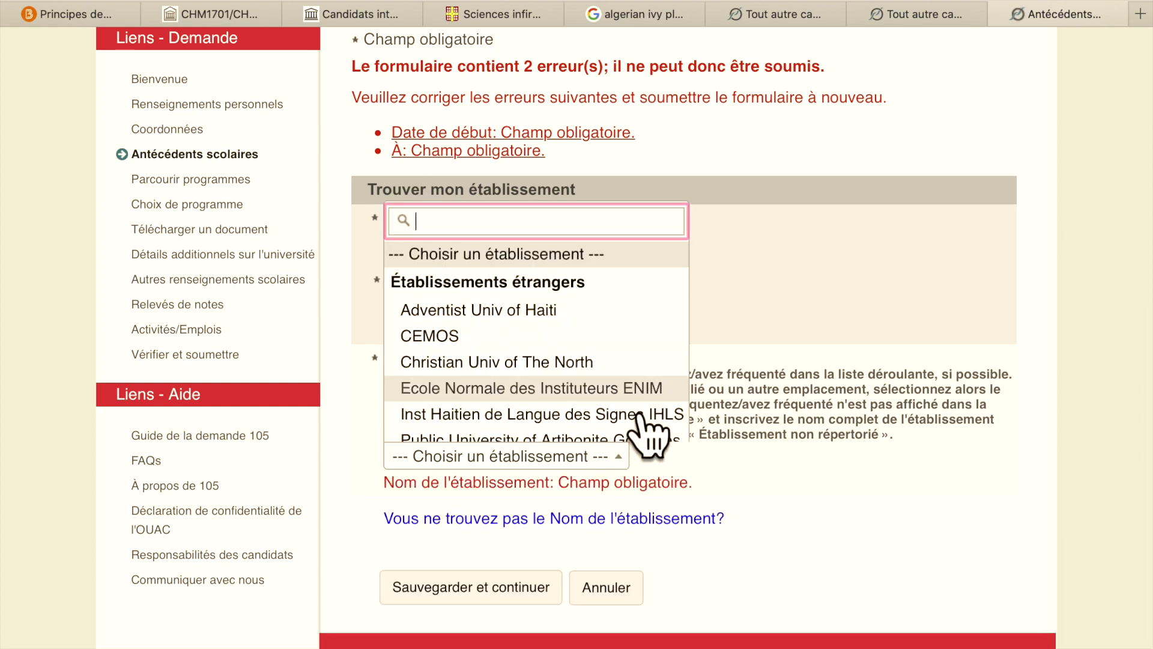
pyautogui.scroll(-3, 661, 349)
pyautogui.scroll(-1, 664, 357)
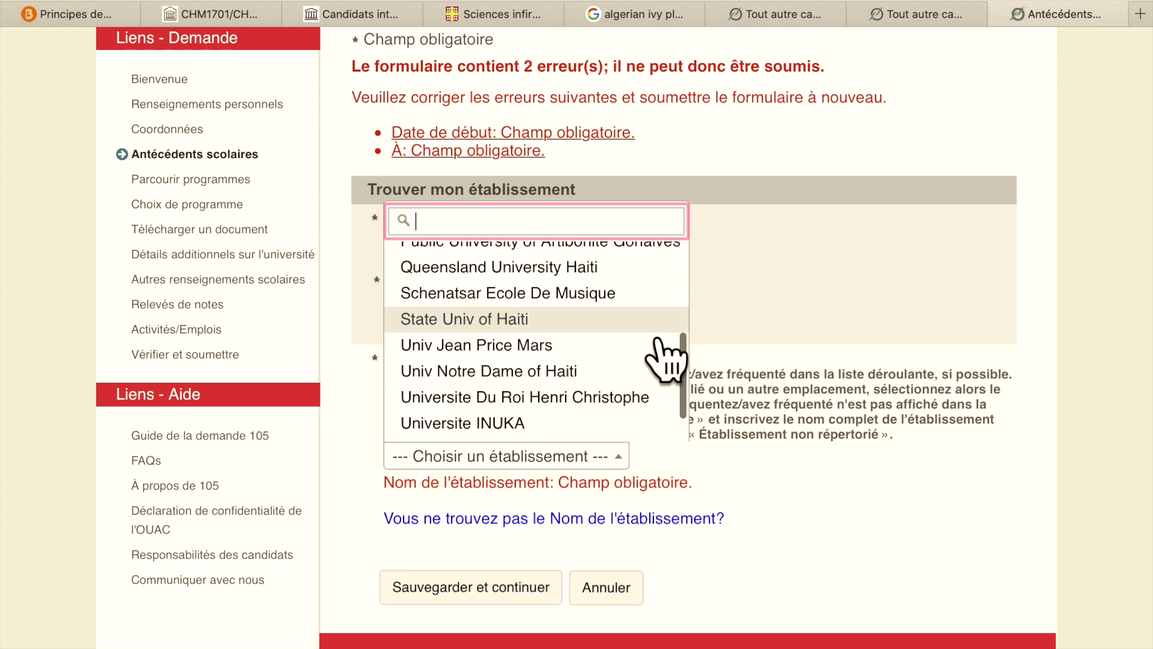
pyautogui.click(539, 431)
# - Enter the attendance dates 2010-07 to 2014-05
pyautogui.scroll(-5, 664, 464)
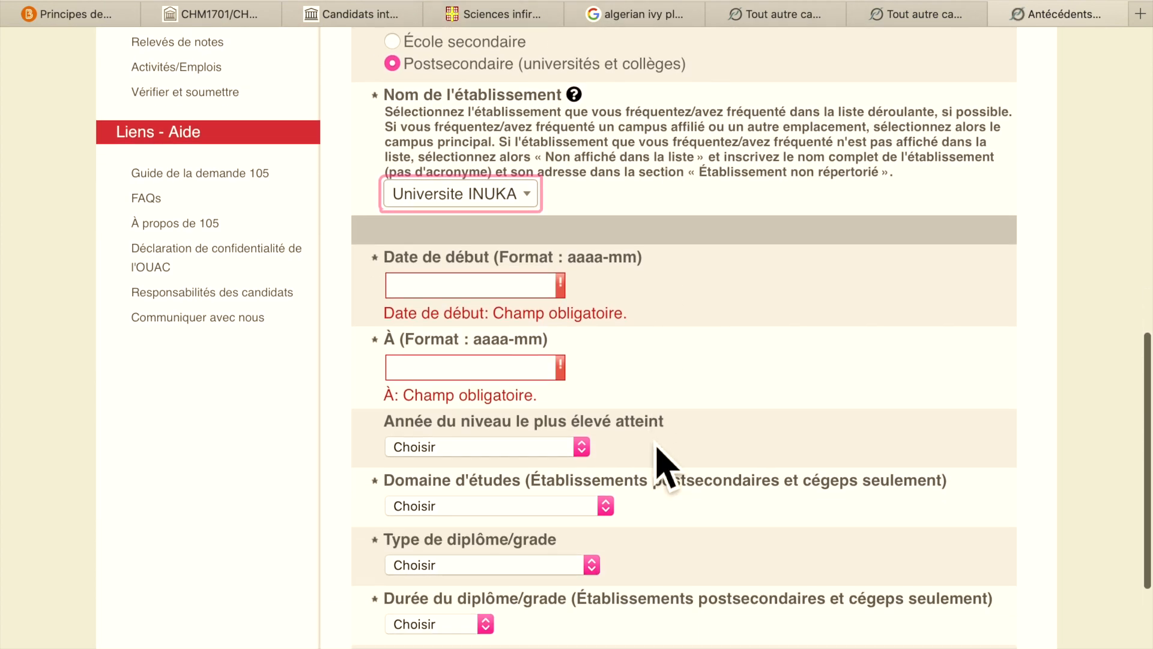
pyautogui.click(554, 267)
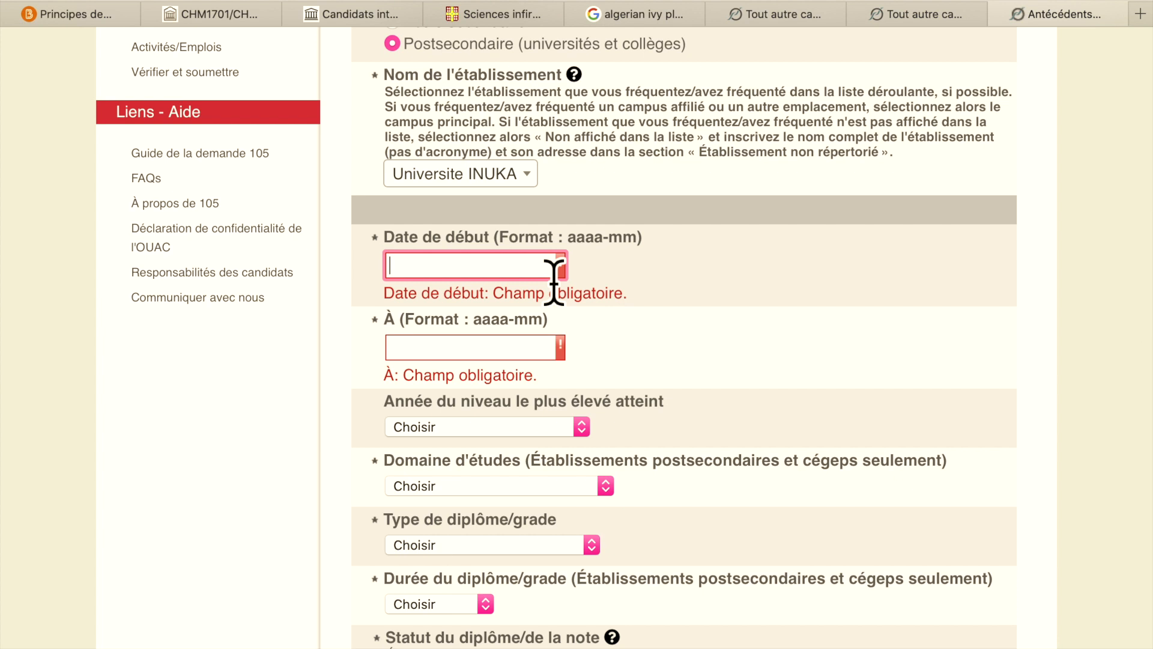
pyautogui.write('2010')
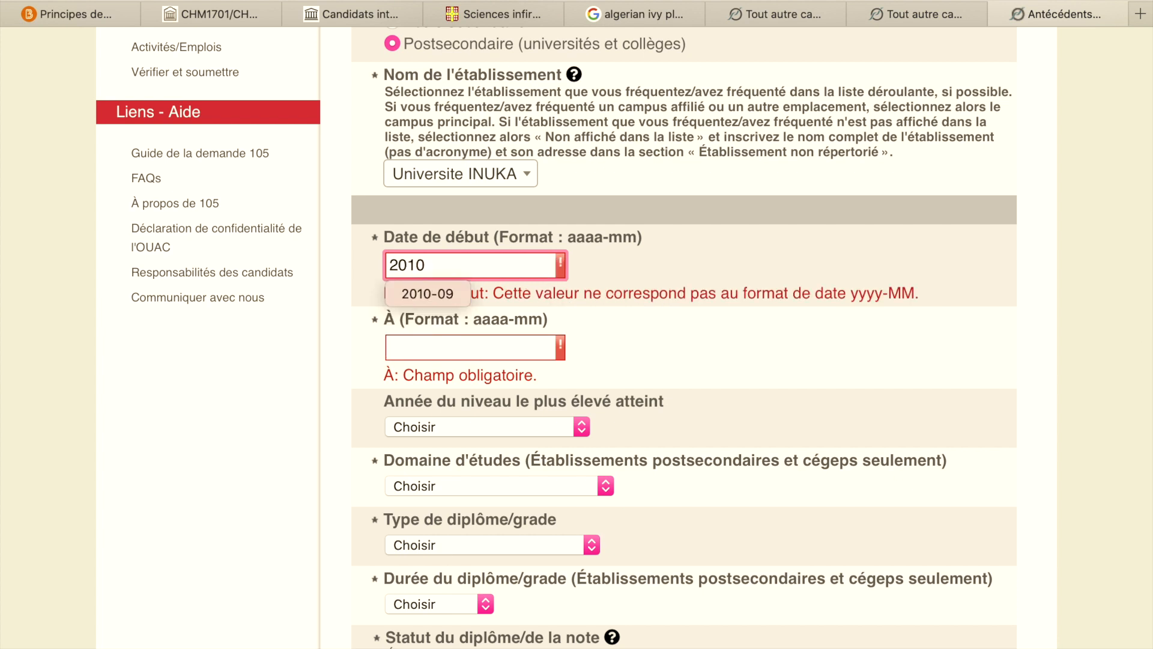
pyautogui.write('-07')
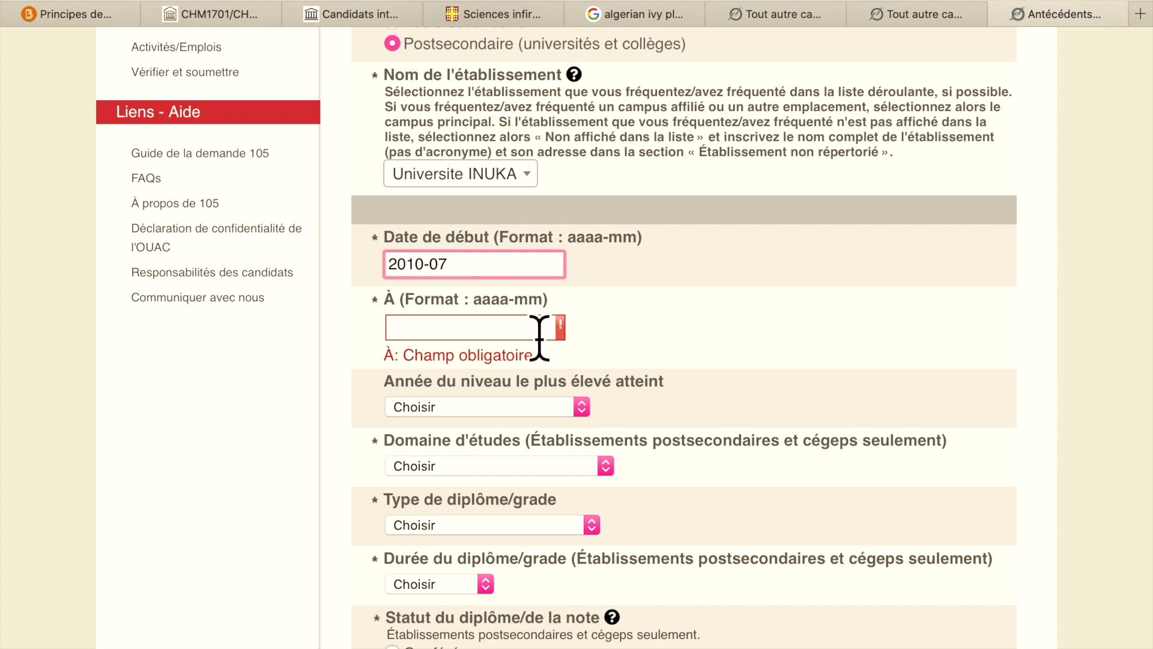
pyautogui.press('Tab')
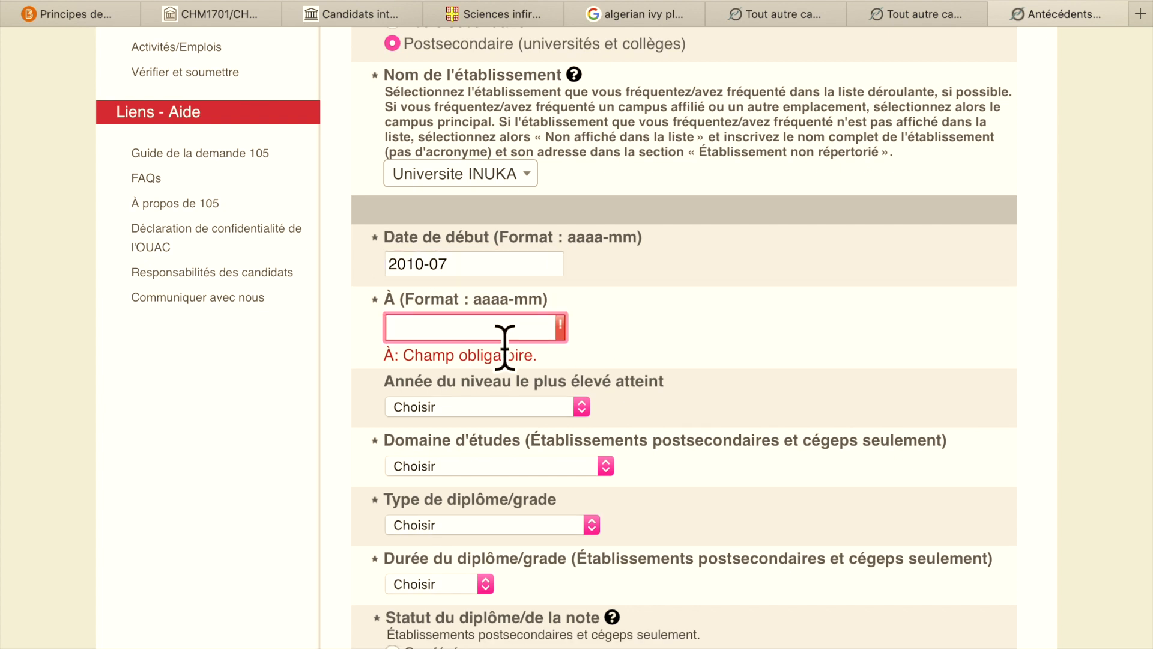
pyautogui.write('2014-05')
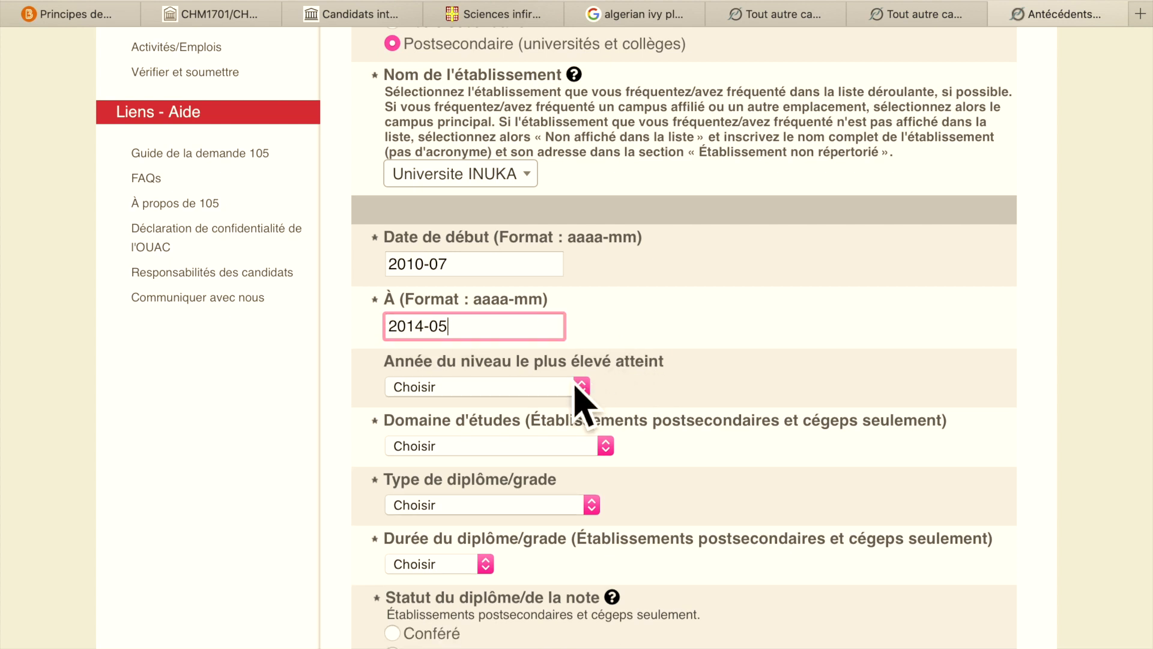
pyautogui.click(582, 387)
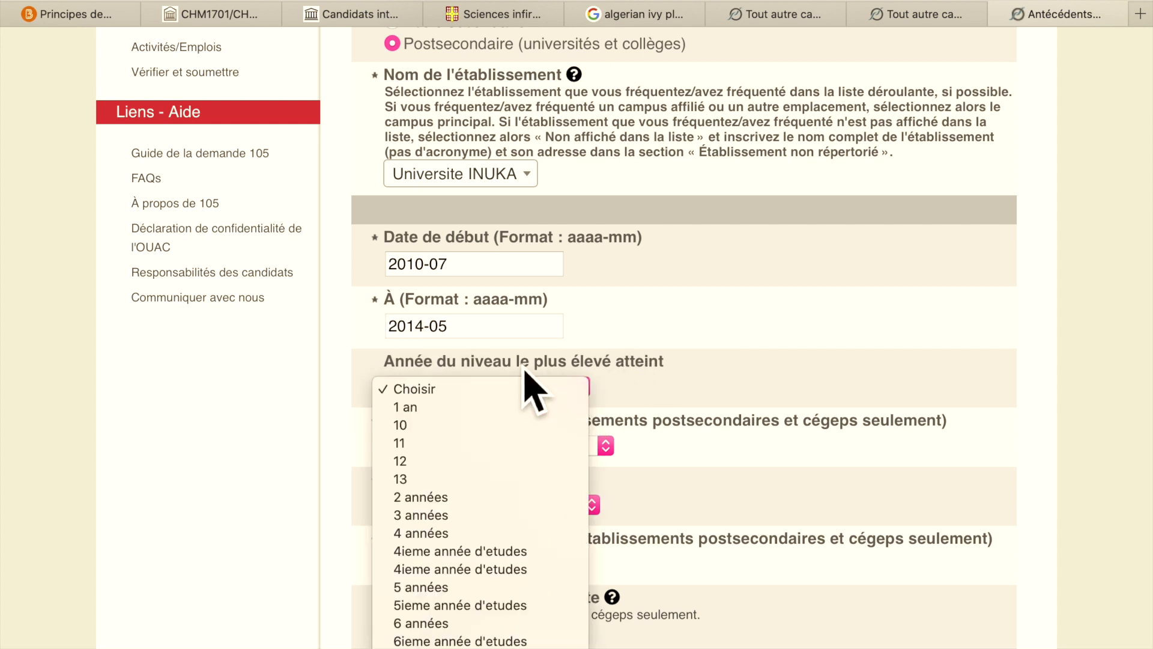
# - Set highest year reached to 4 années, field Administration des affaires, and diploma type Licence
pyautogui.click(488, 538)
pyautogui.scroll(-3, 762, 463)
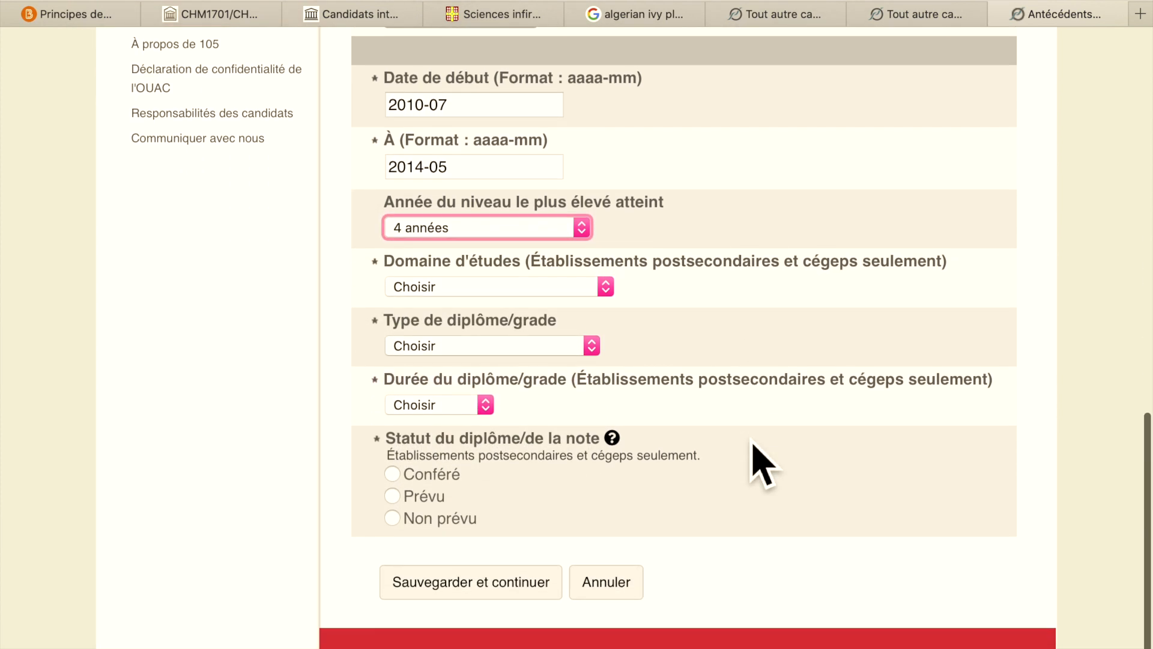
pyautogui.click(606, 272)
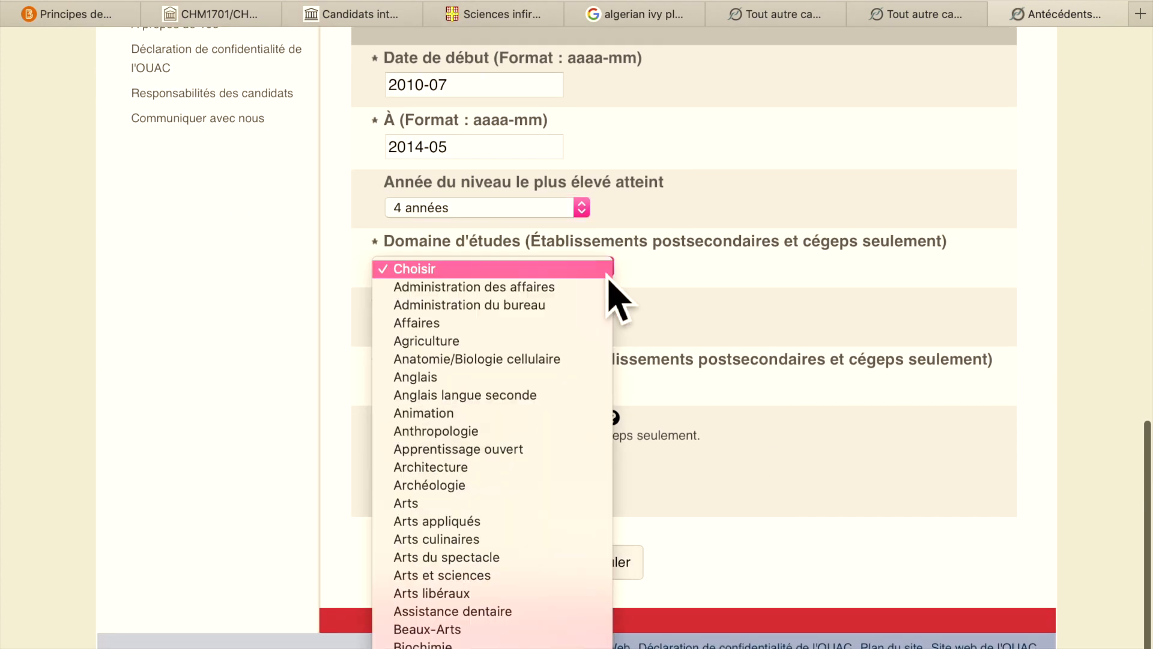
pyautogui.click(566, 298)
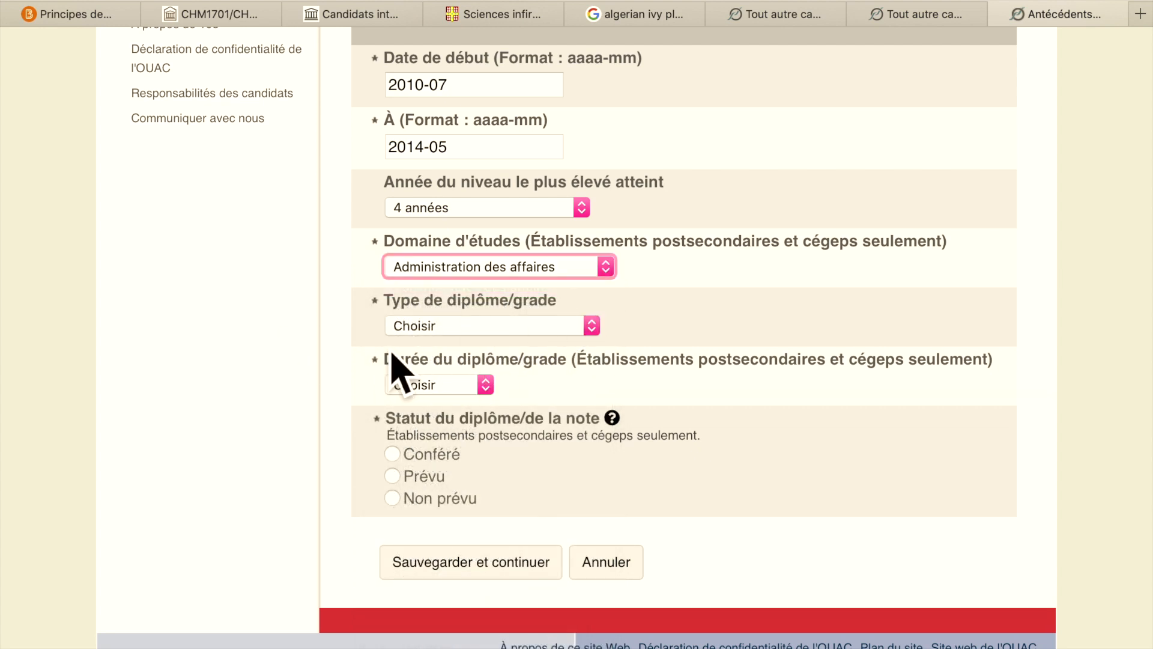
pyautogui.click(603, 342)
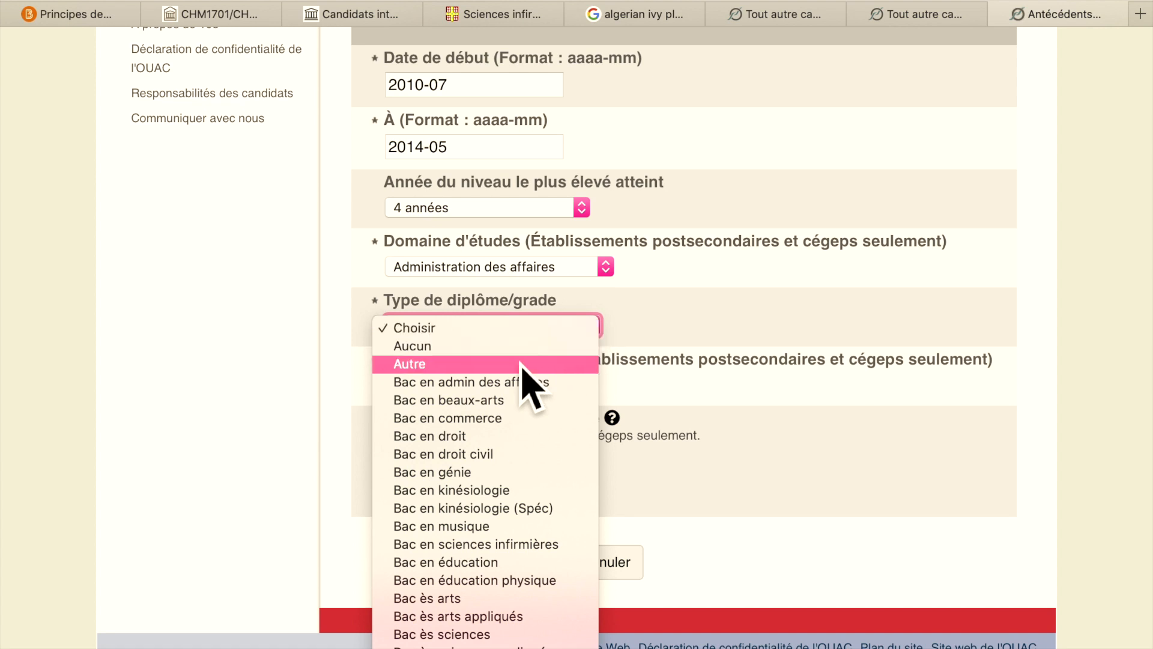
pyautogui.scroll(-10, 507, 580)
pyautogui.click(505, 545)
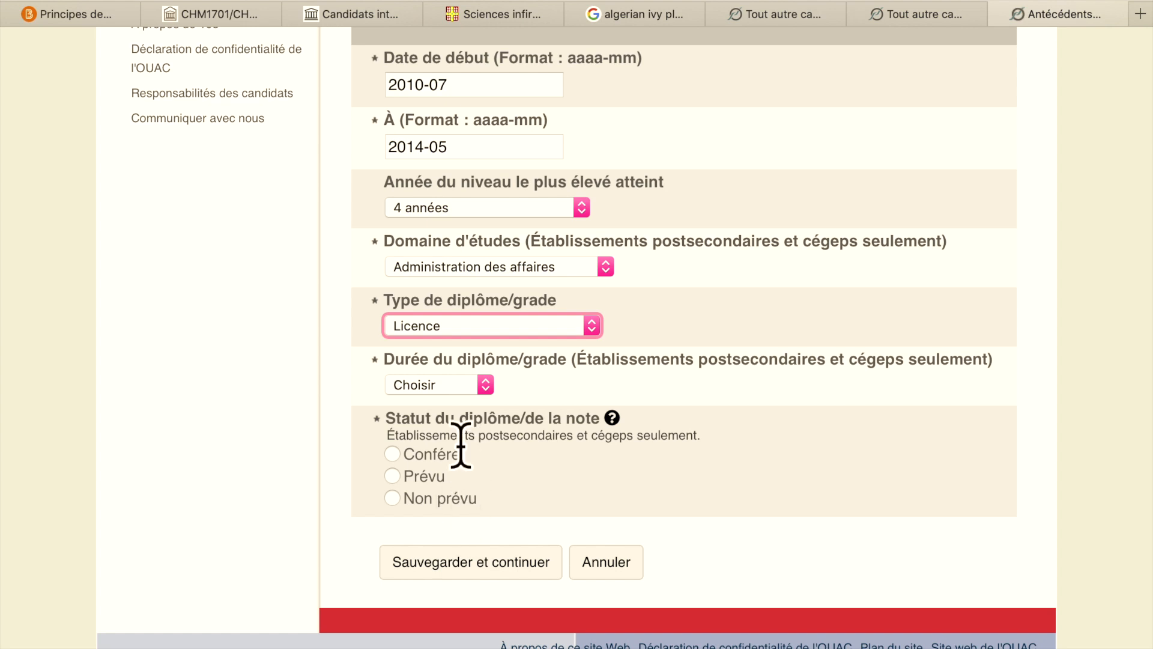
# - Mark the diploma as not expected, set degree duration to 4 ans, and save
pyautogui.click(437, 482)
pyautogui.scroll(-3, 792, 511)
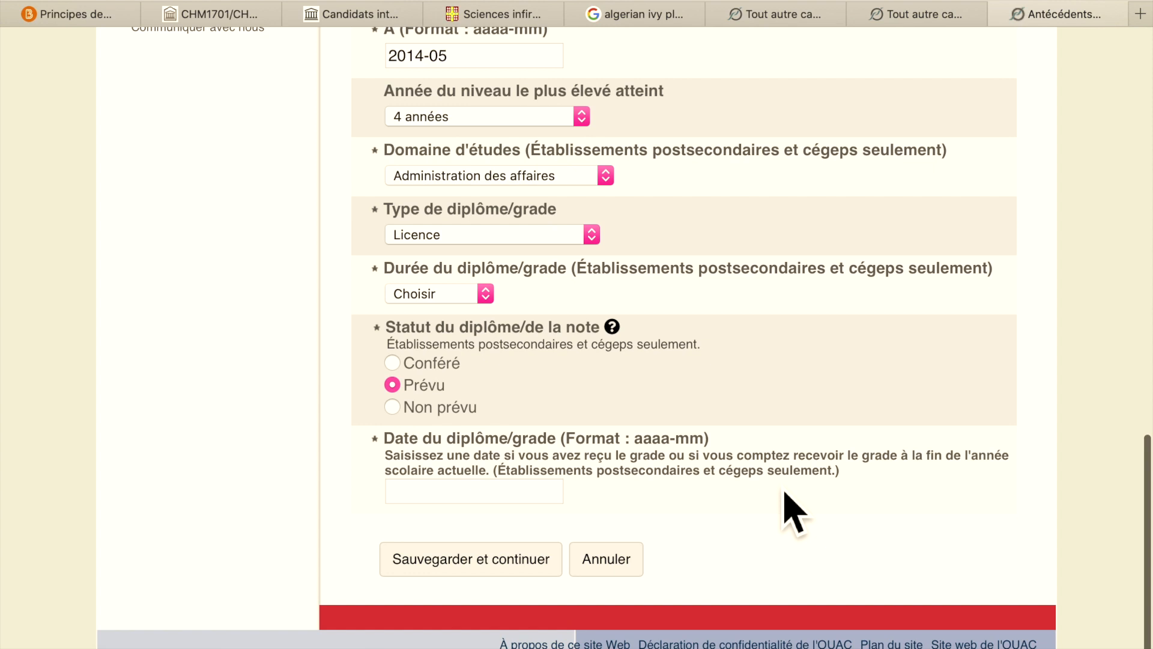
pyautogui.click(442, 414)
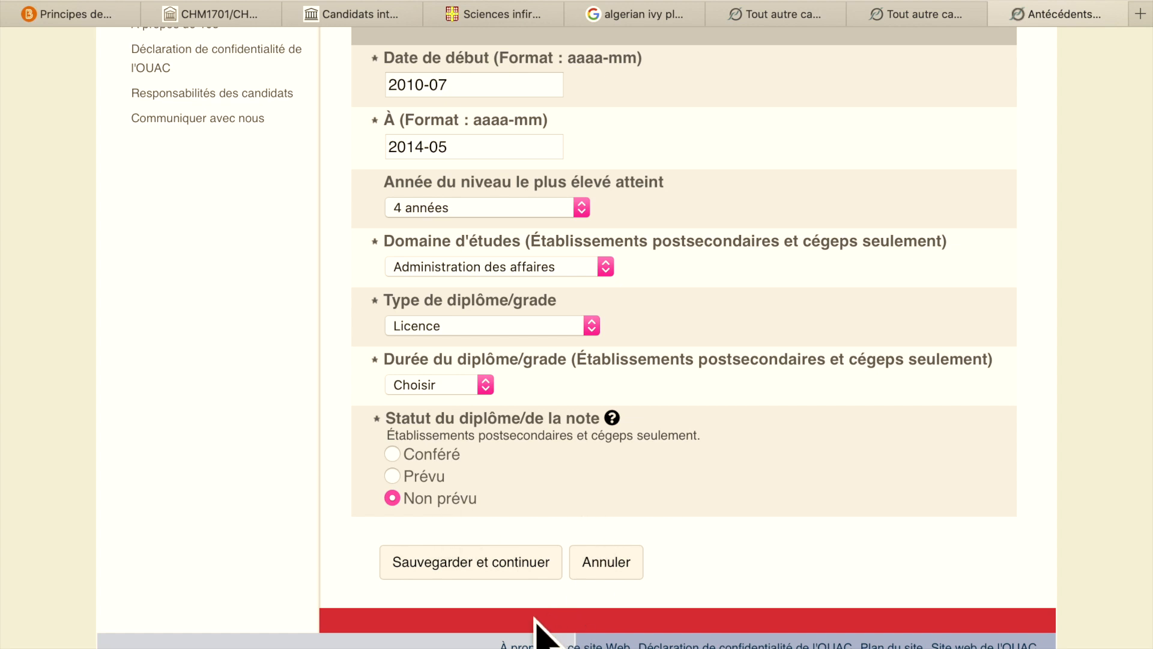
pyautogui.scroll(1, 673, 488)
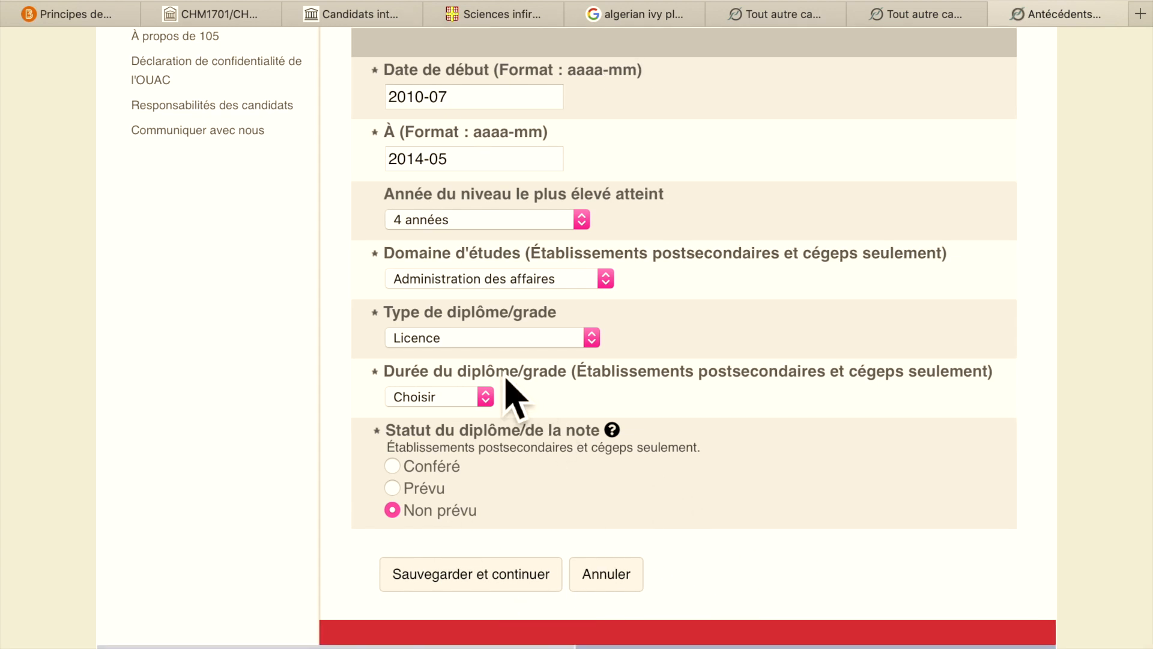
pyautogui.click(488, 398)
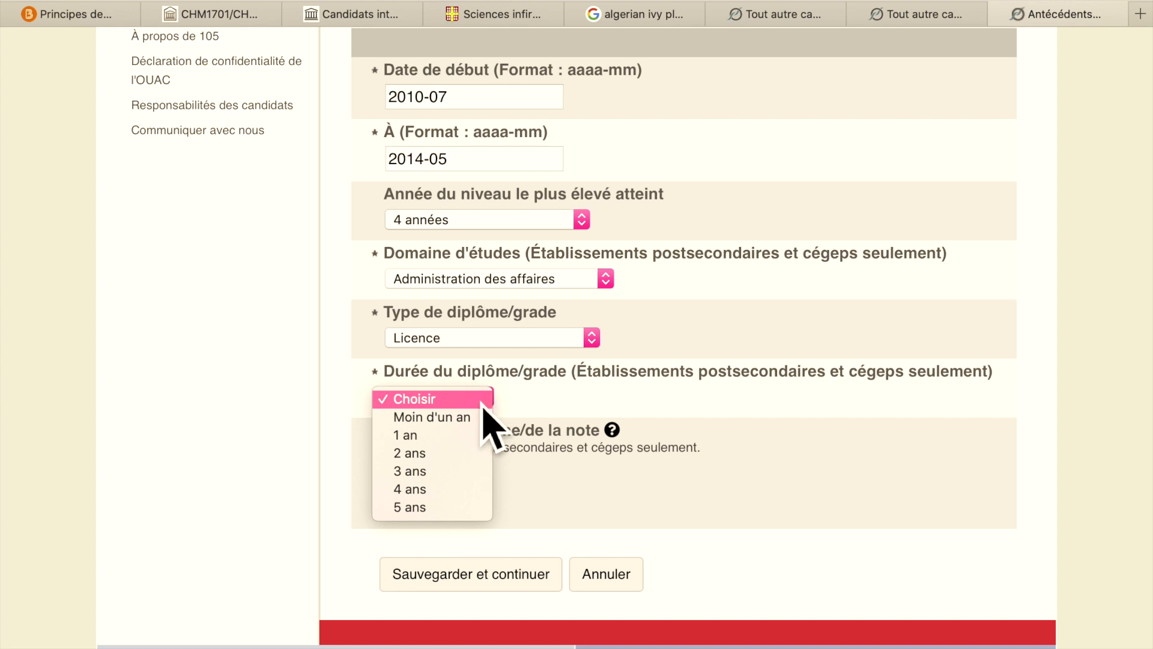
pyautogui.click(445, 496)
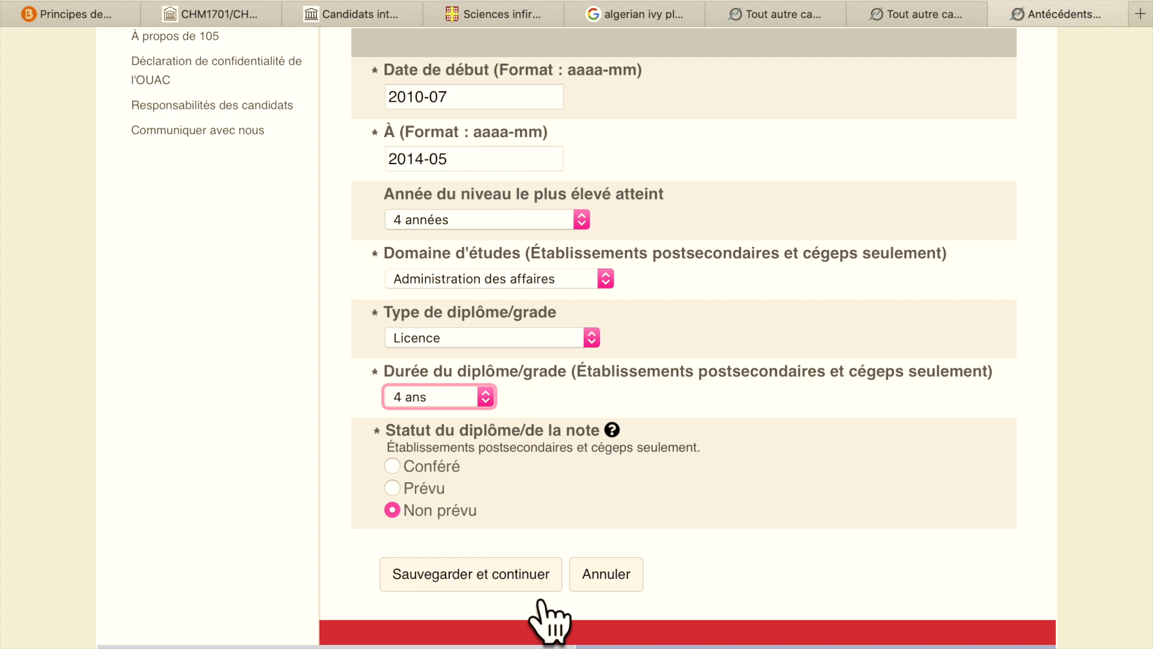
pyautogui.click(539, 588)
pyautogui.scroll(-3, 759, 493)
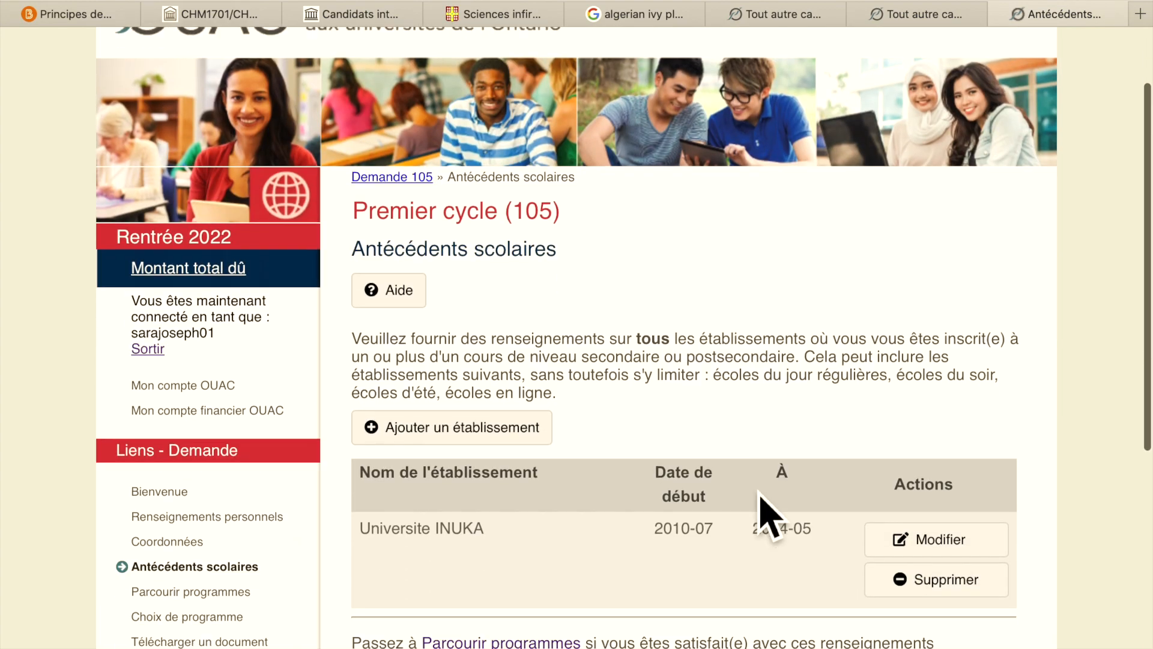
# - Add a new school entry and set its country to Haiti
pyautogui.scroll(-3, 762, 497)
pyautogui.click(541, 331)
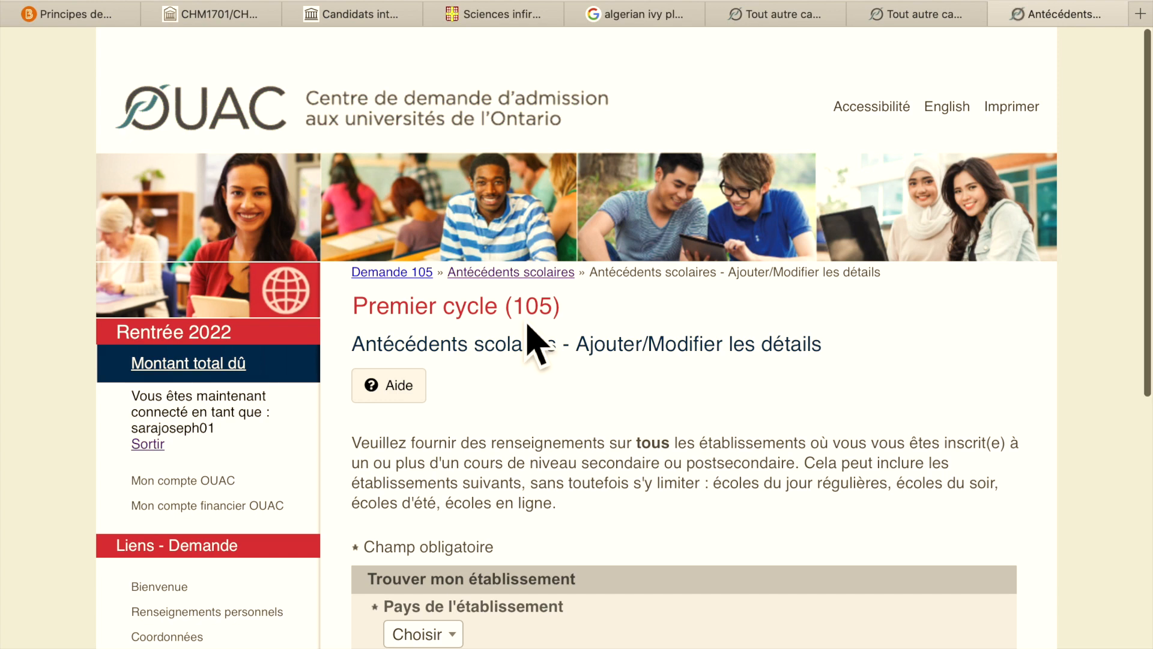
pyautogui.scroll(-7, 532, 336)
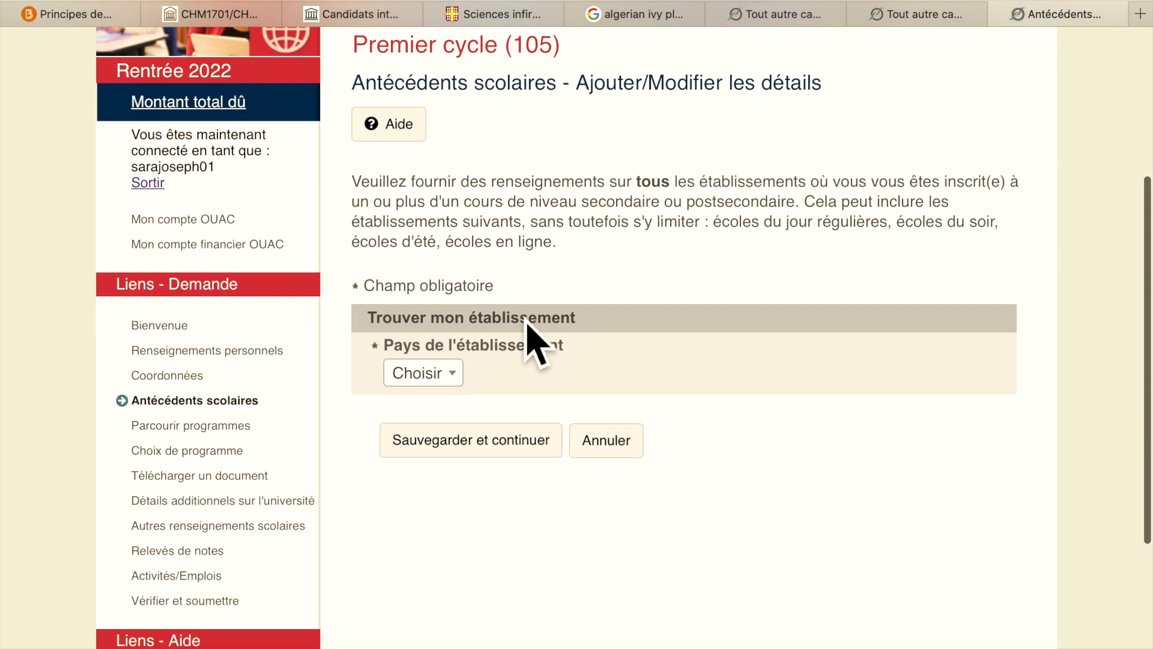
pyautogui.click(461, 384)
pyautogui.write('h')
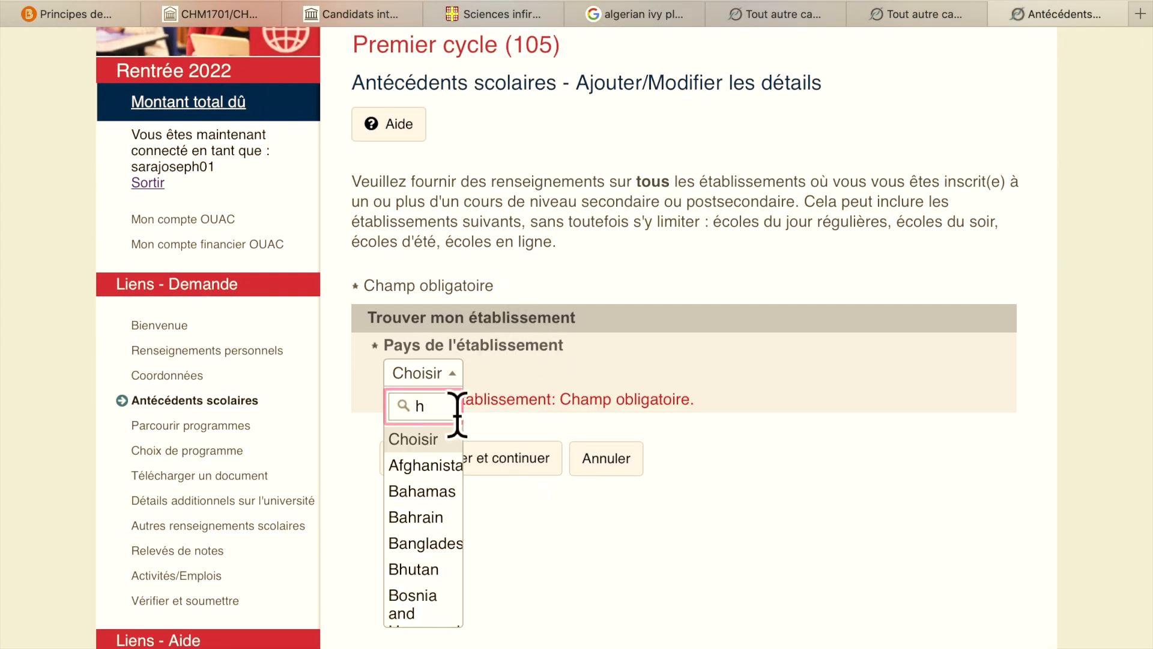
pyautogui.scroll(-10, 457, 532)
pyautogui.scroll(-2, 446, 514)
pyautogui.click(434, 483)
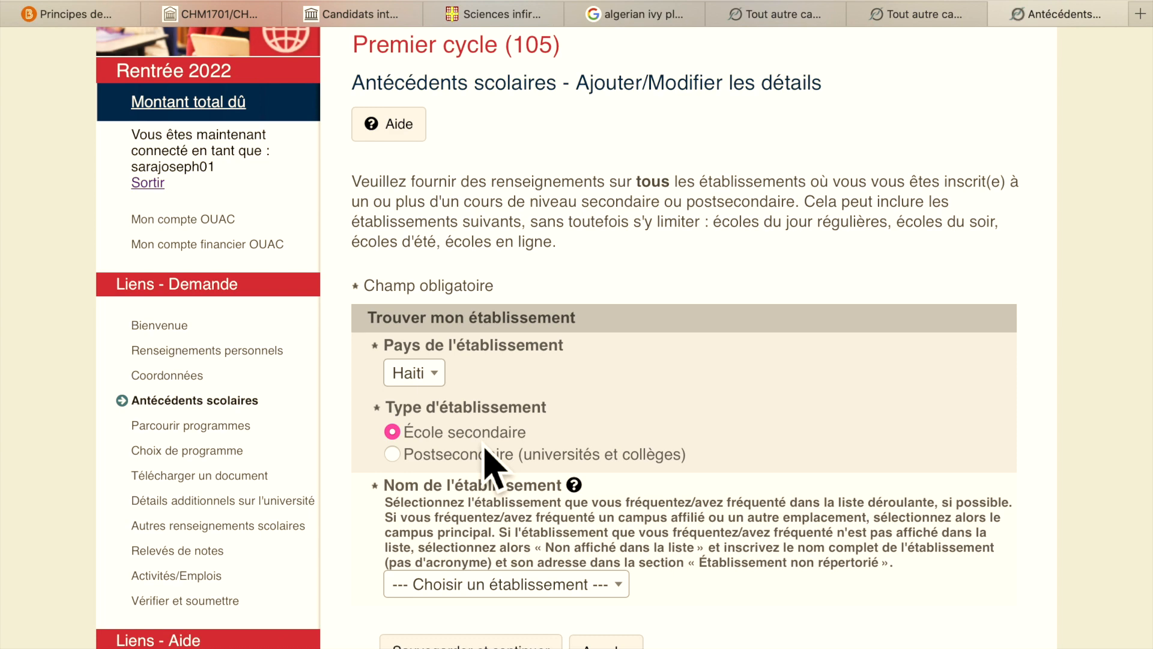
# - Go to Parcourir programmes from the sidebar
pyautogui.scroll(-5, 579, 463)
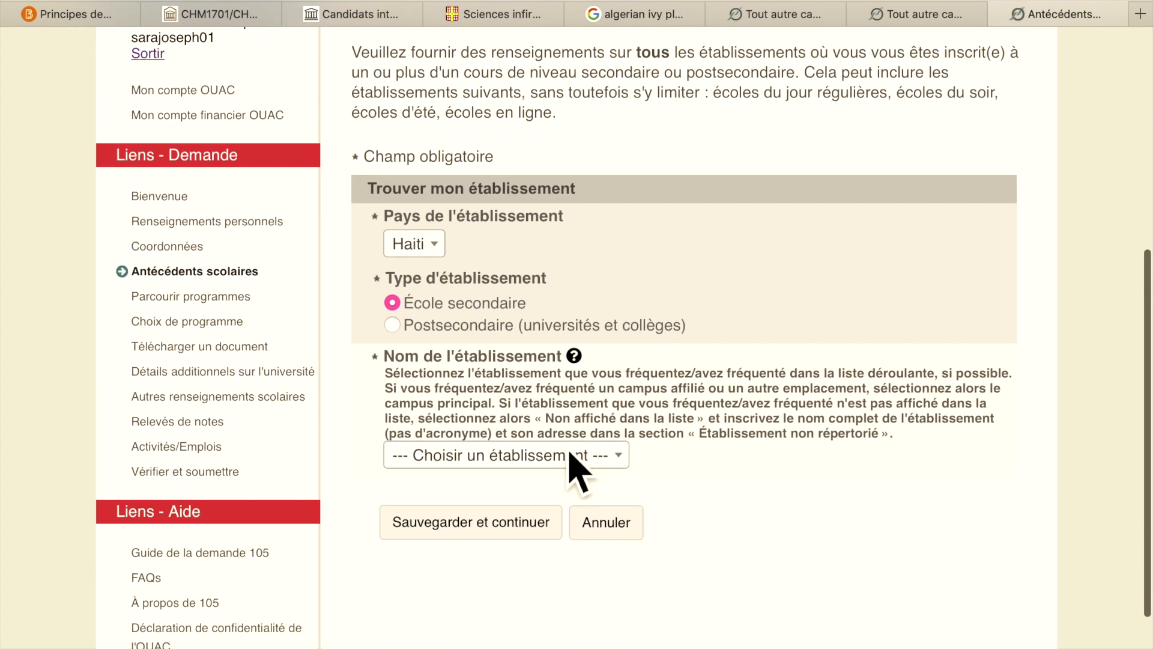
pyautogui.scroll(2, 569, 455)
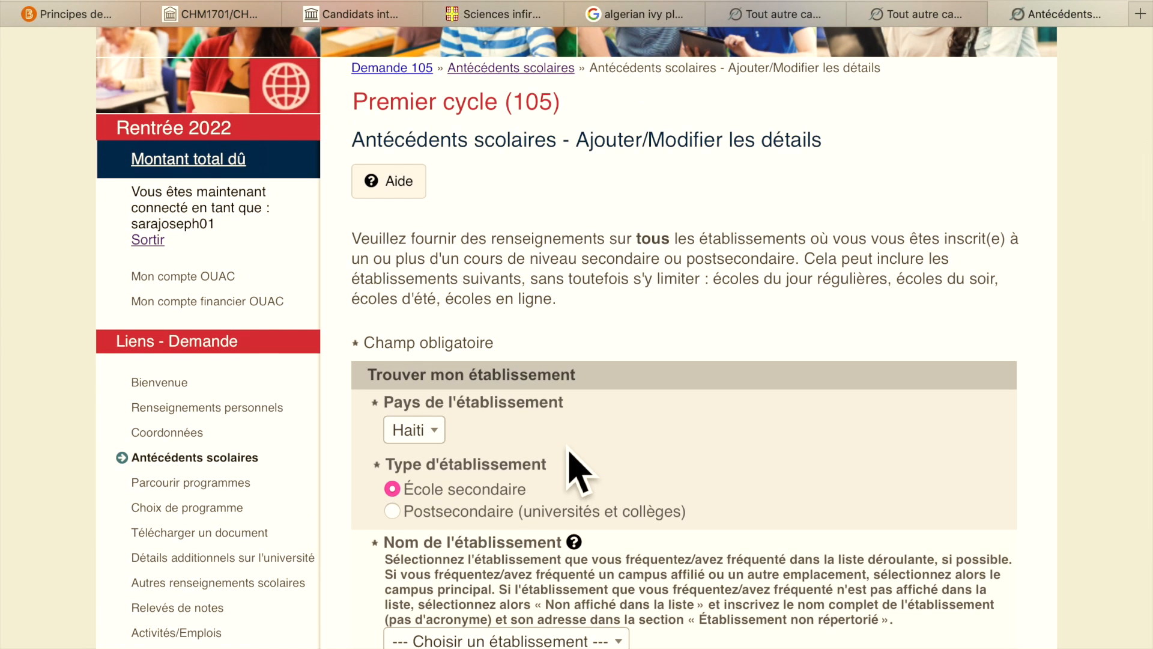
pyautogui.scroll(-3, 264, 480)
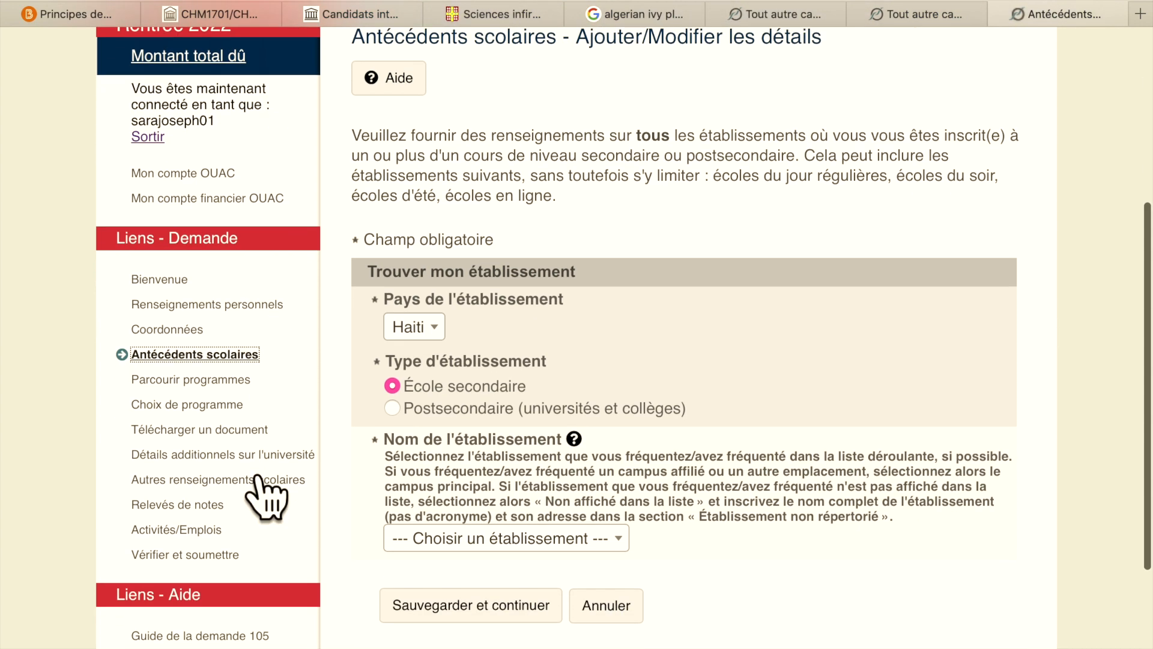
pyautogui.click(242, 332)
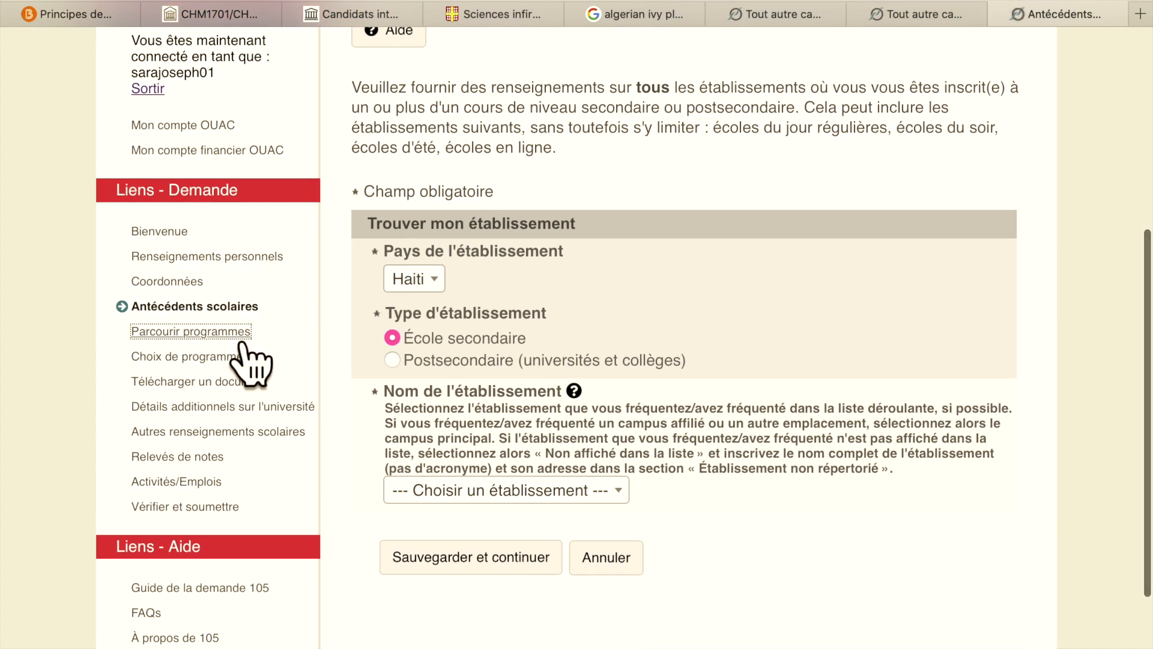
# - Browse programmes Par université and open the Université d'Ottawa programme listing
pyautogui.scroll(-5, 683, 386)
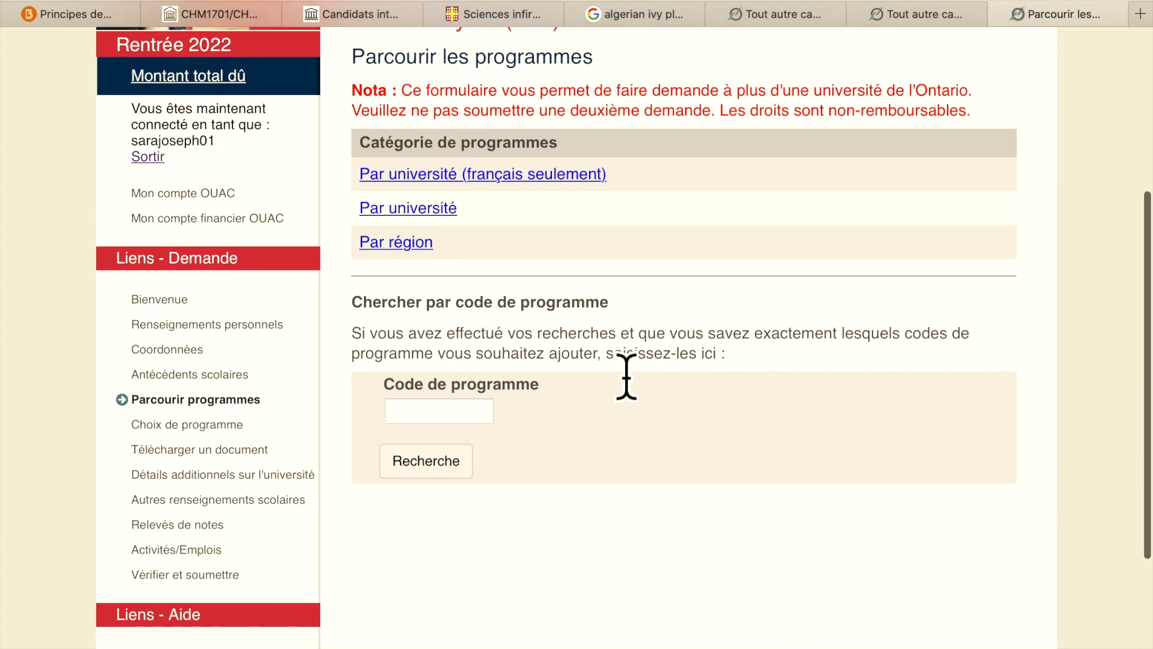
pyautogui.scroll(2, 627, 376)
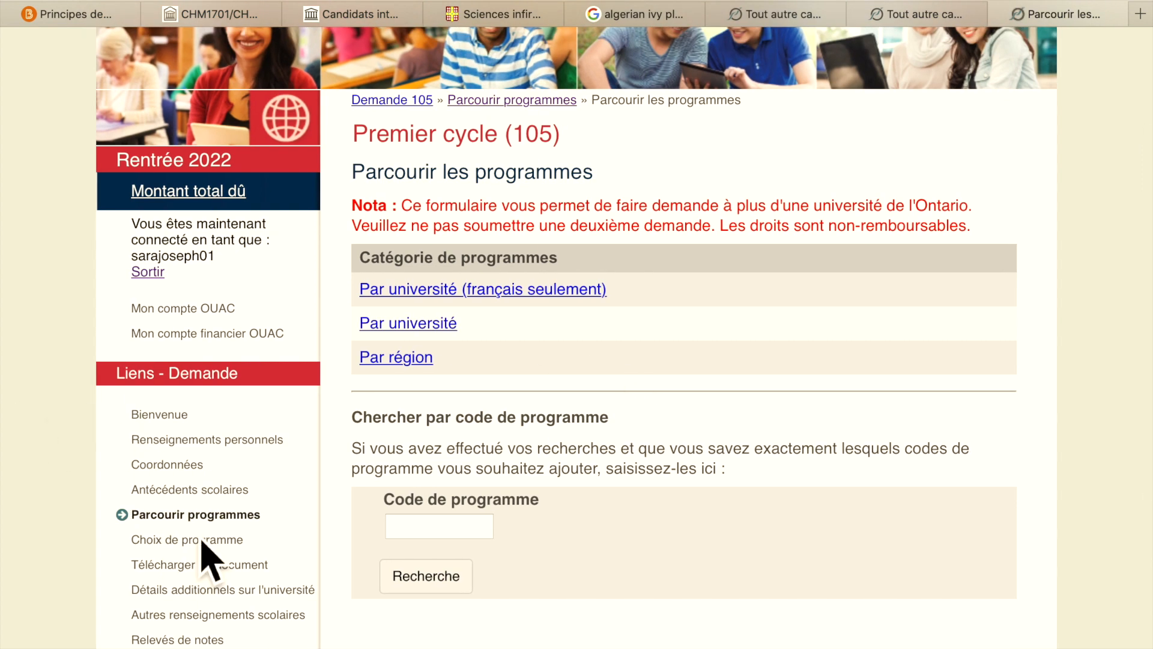
pyautogui.click(448, 327)
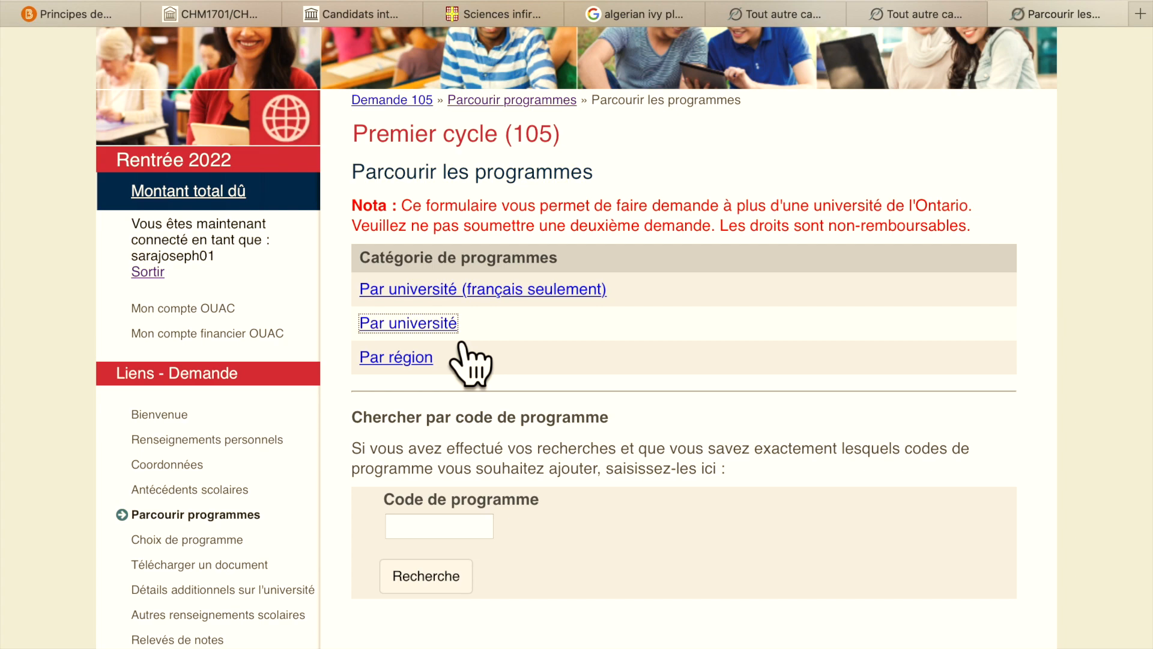
pyautogui.scroll(-12, 488, 366)
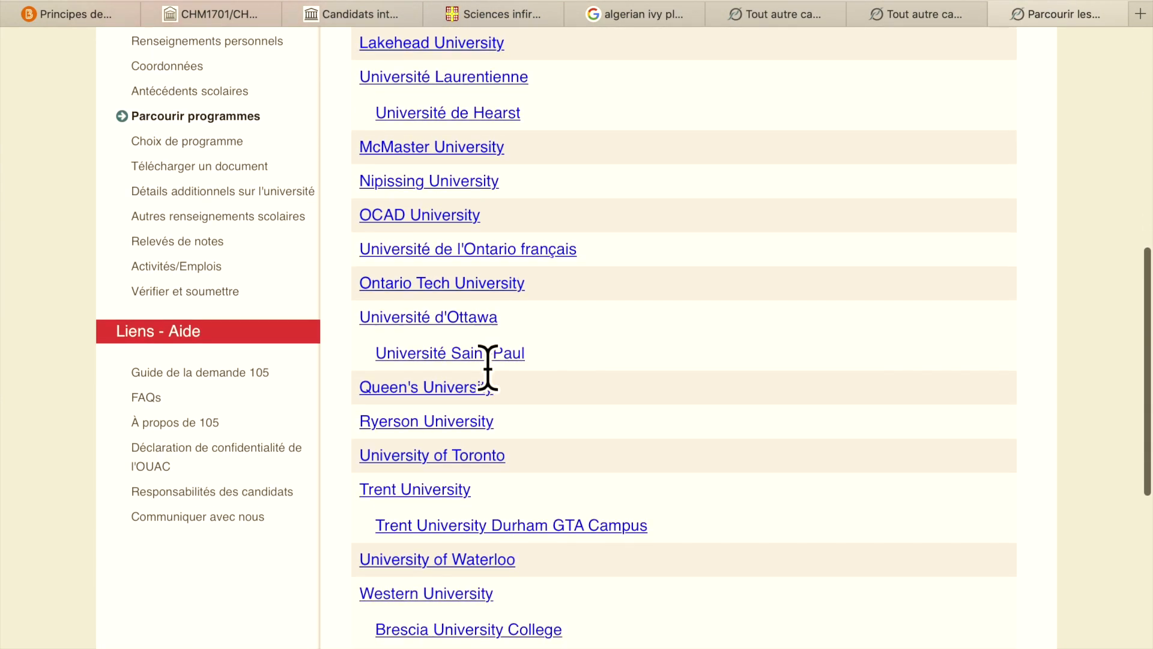
pyautogui.click(486, 359)
pyautogui.scroll(-3, 502, 368)
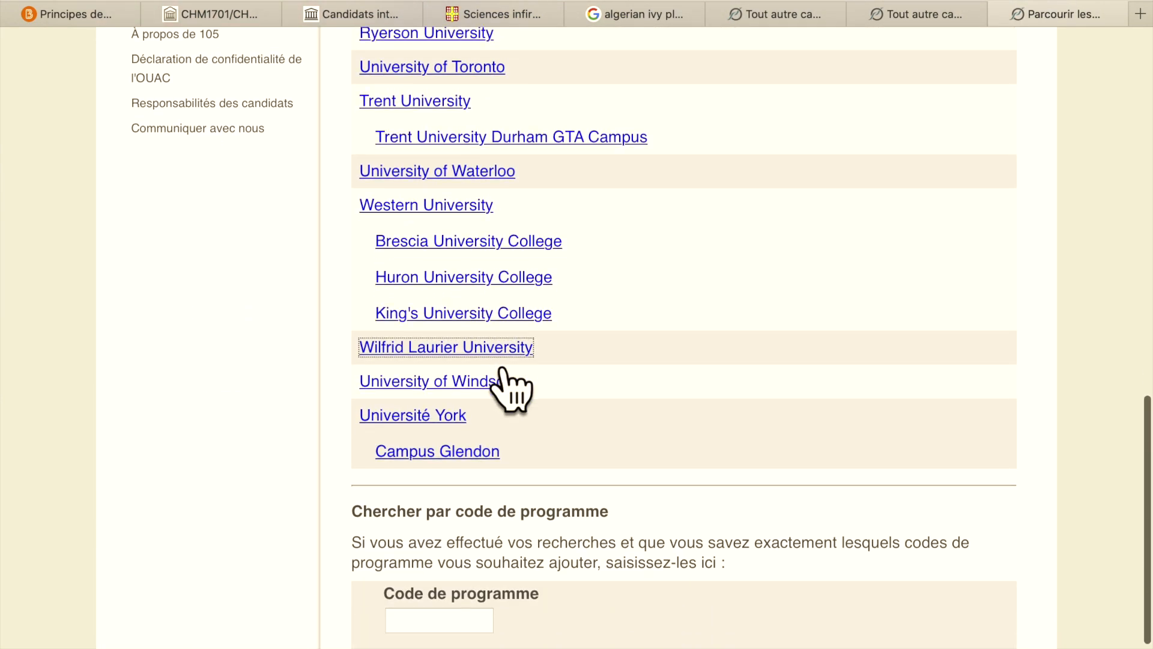
pyautogui.scroll(6, 507, 382)
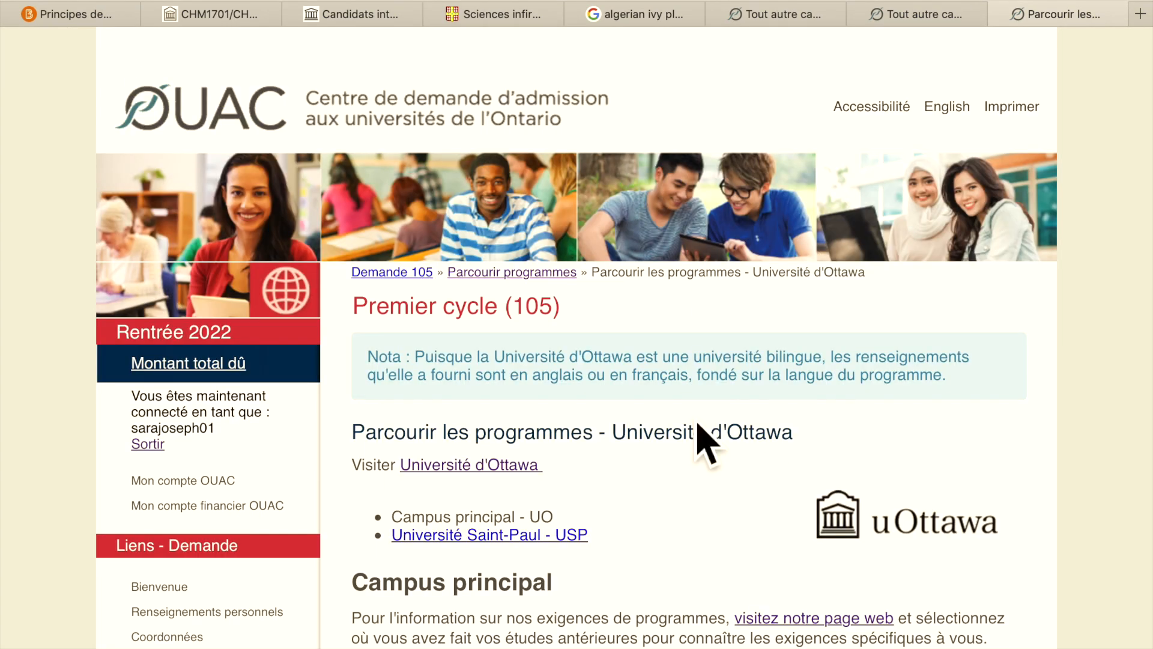
# - Scroll to Faculté de génie and open the UO: Génie civil (OHF) programme details
pyautogui.scroll(-10, 767, 441)
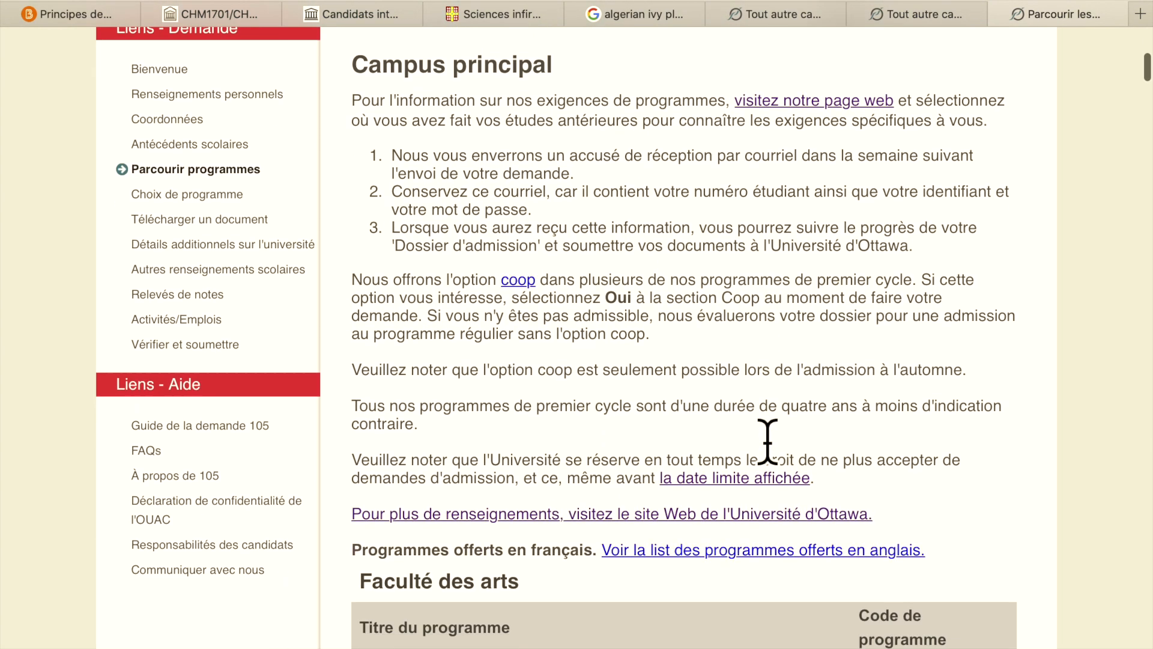
pyautogui.scroll(-5, 768, 441)
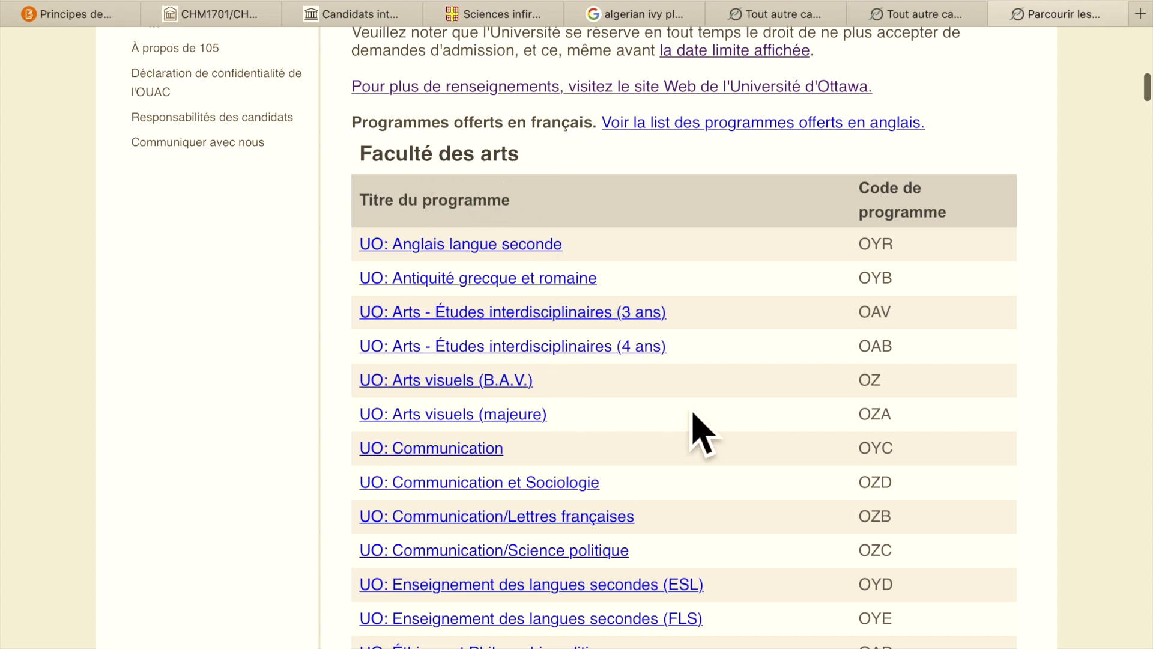
pyautogui.scroll(-9, 693, 415)
pyautogui.scroll(-20, 694, 414)
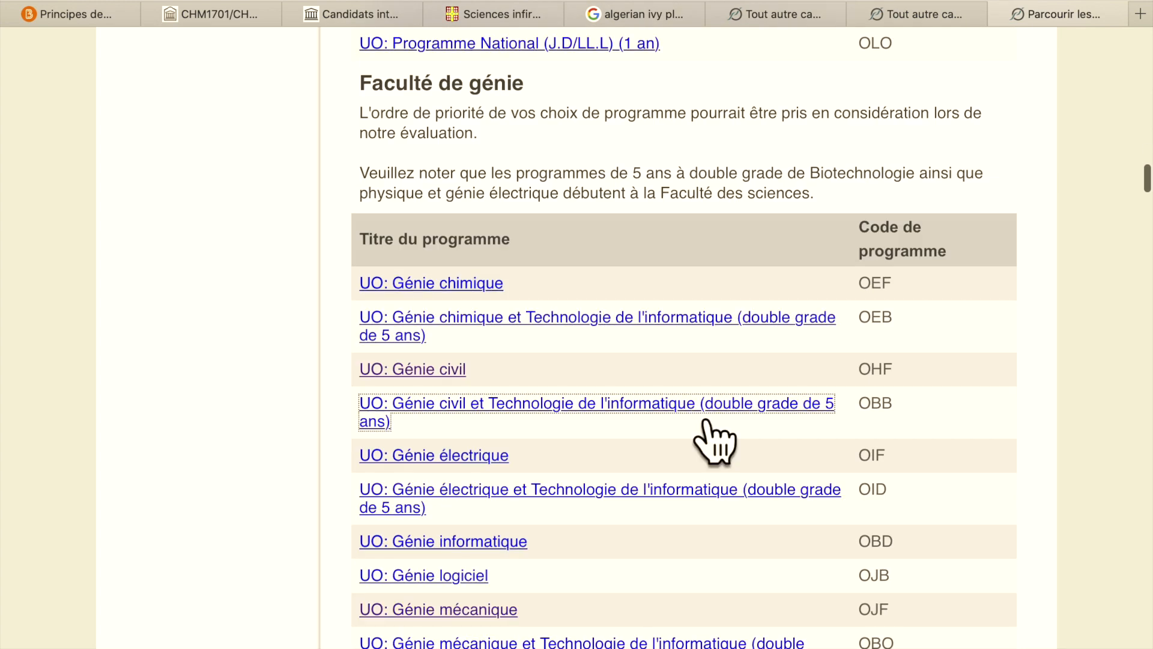
pyautogui.scroll(1, 705, 420)
pyautogui.scroll(-1, 707, 420)
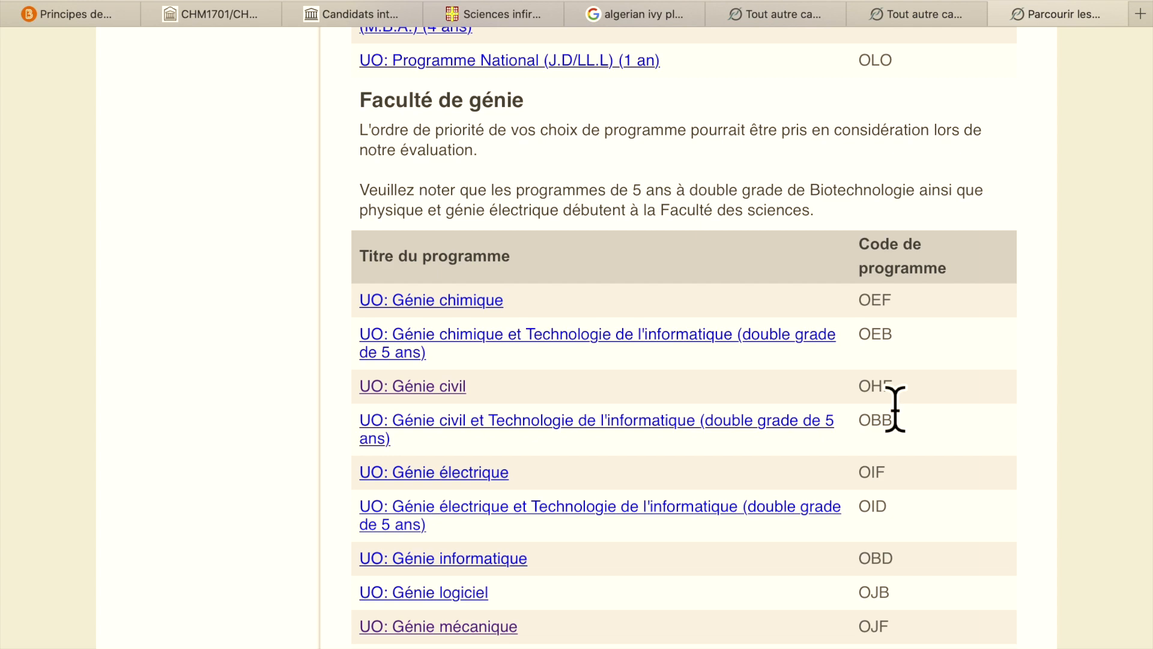
pyautogui.click(456, 388)
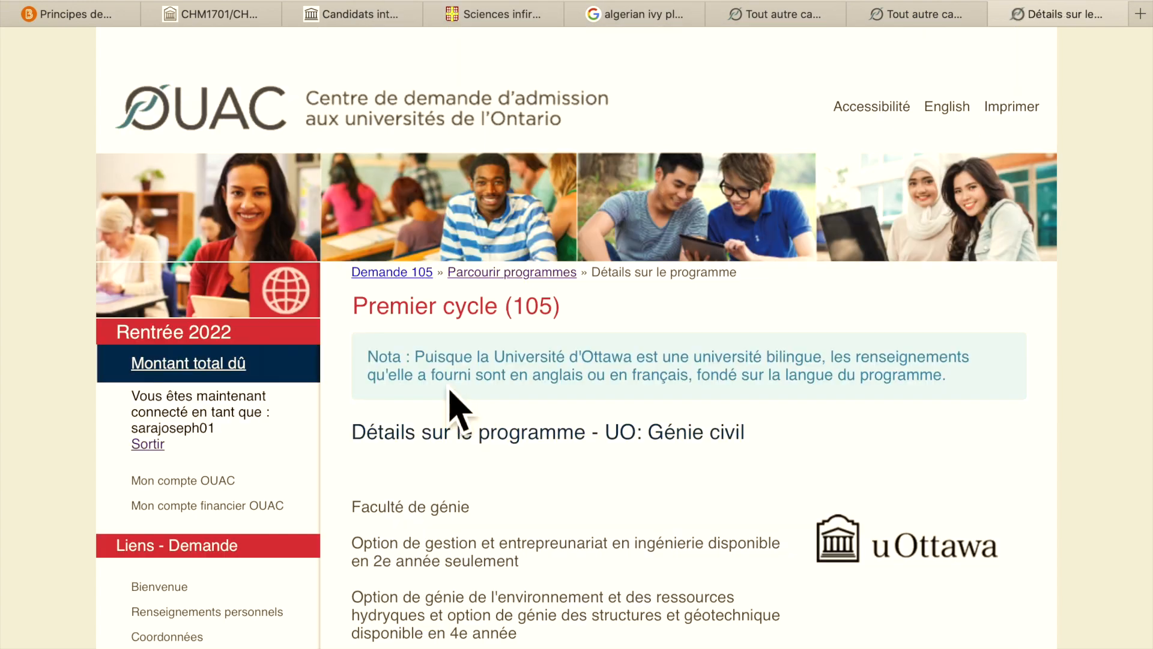
# - Set Niveau scolaire to 1re année and save UO: Génie civil as choice 01
pyautogui.scroll(-6, 632, 385)
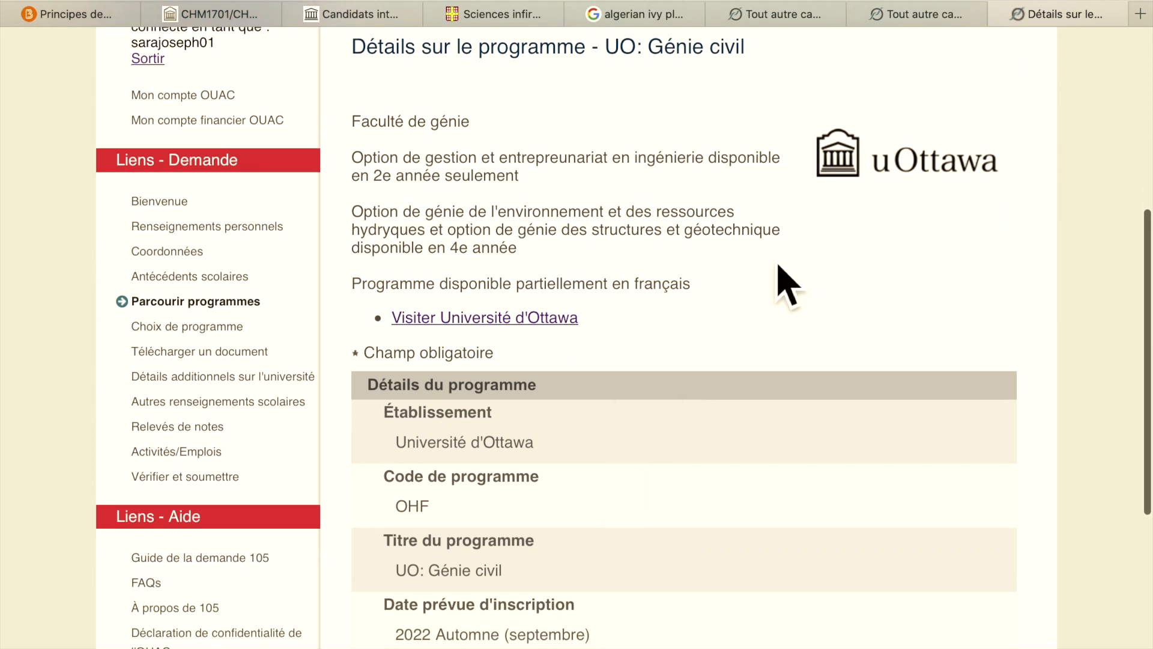
pyautogui.scroll(-6, 779, 278)
pyautogui.scroll(3, 785, 281)
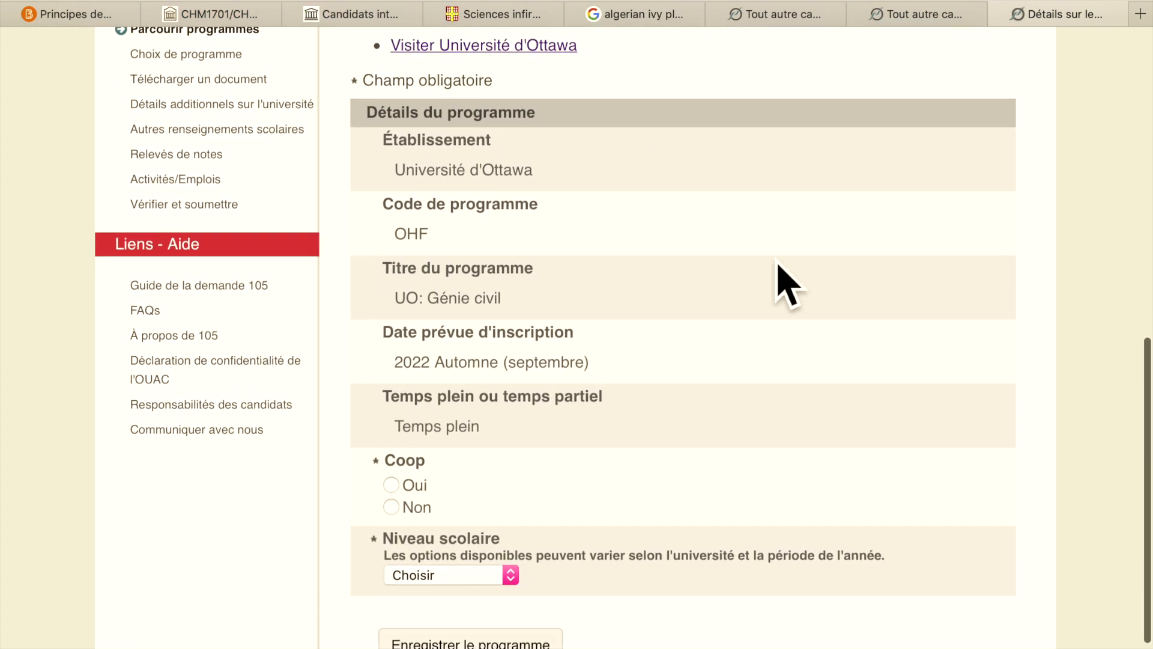
pyautogui.scroll(-3, 785, 281)
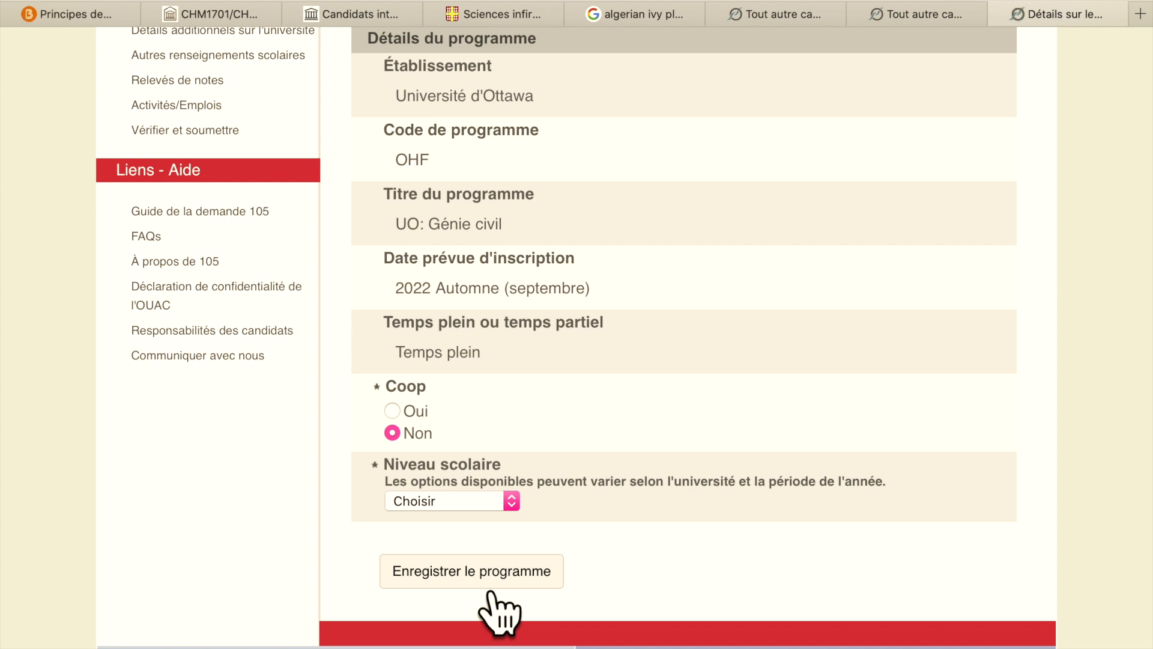
pyautogui.click(517, 508)
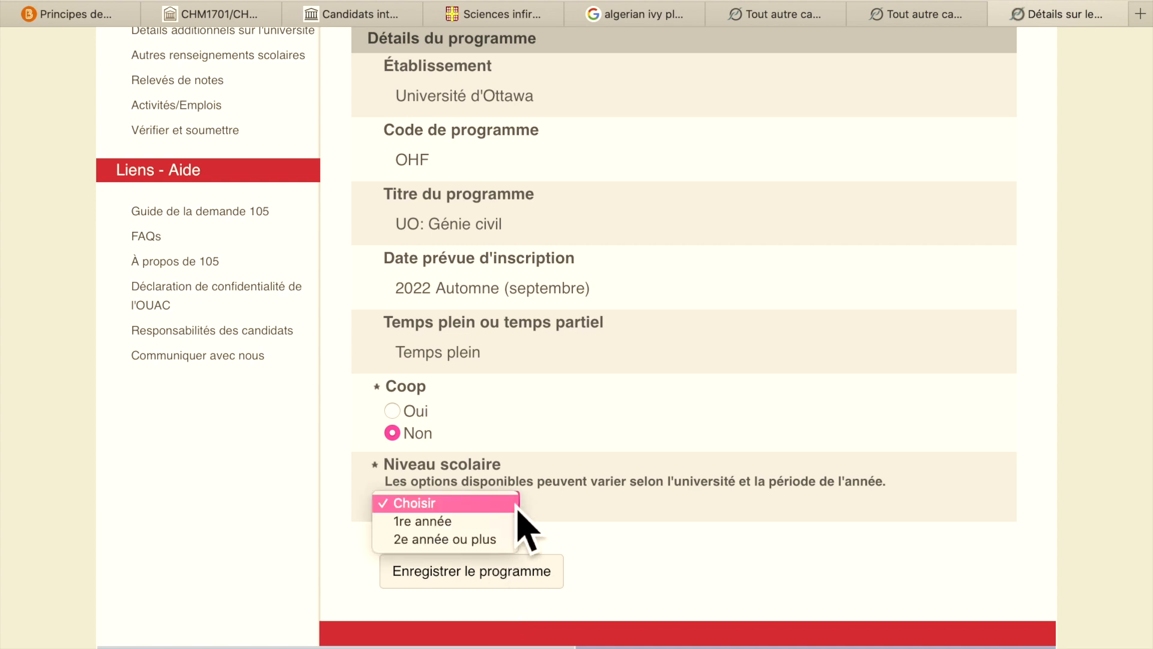
pyautogui.click(498, 521)
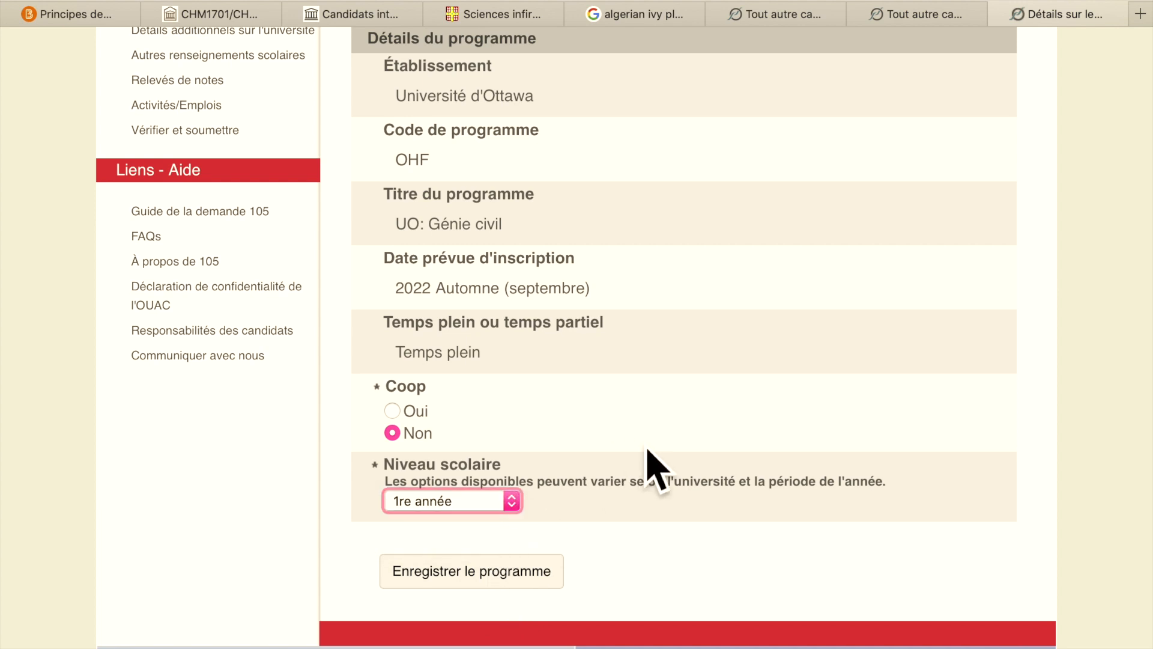
pyautogui.scroll(-1, 638, 489)
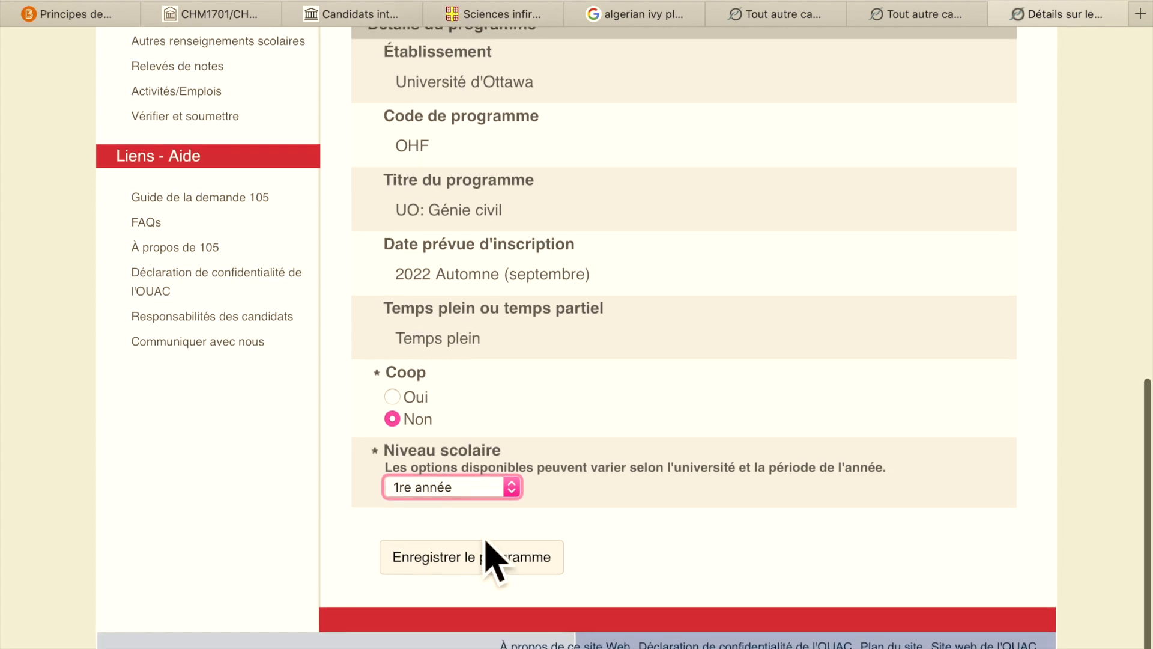
pyautogui.click(487, 564)
pyautogui.scroll(-2, 749, 478)
pyautogui.scroll(-1, 748, 444)
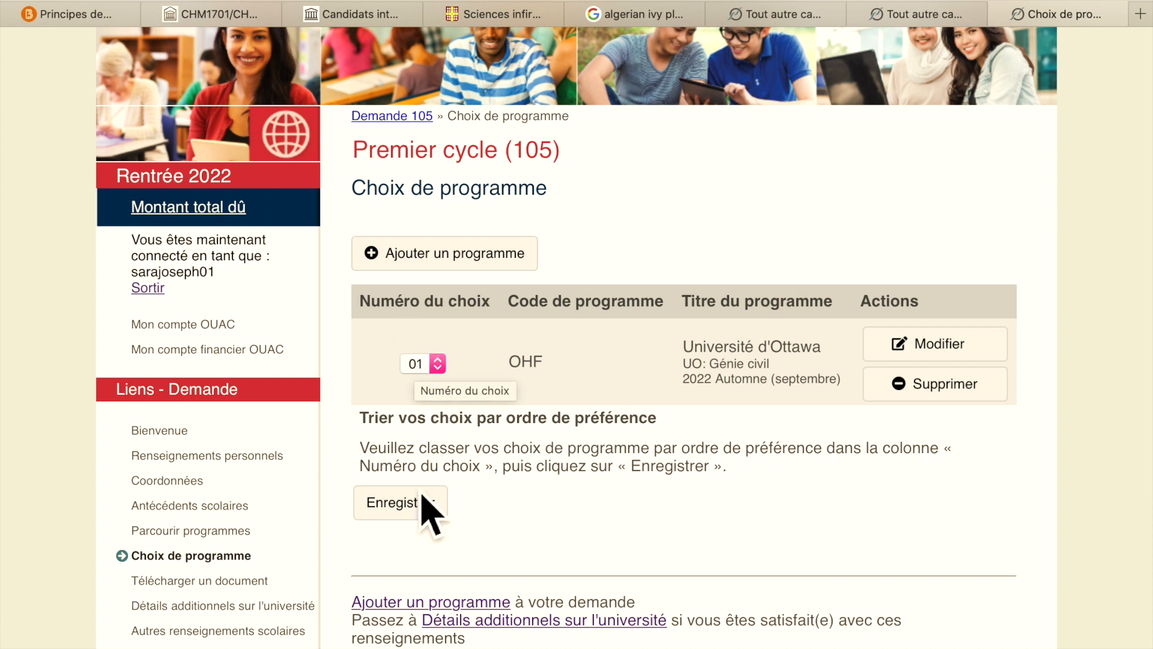
# - Add another programme via Par université > Université d'Ottawa, opening UO: Sciences infirmières details
pyautogui.scroll(1, 768, 471)
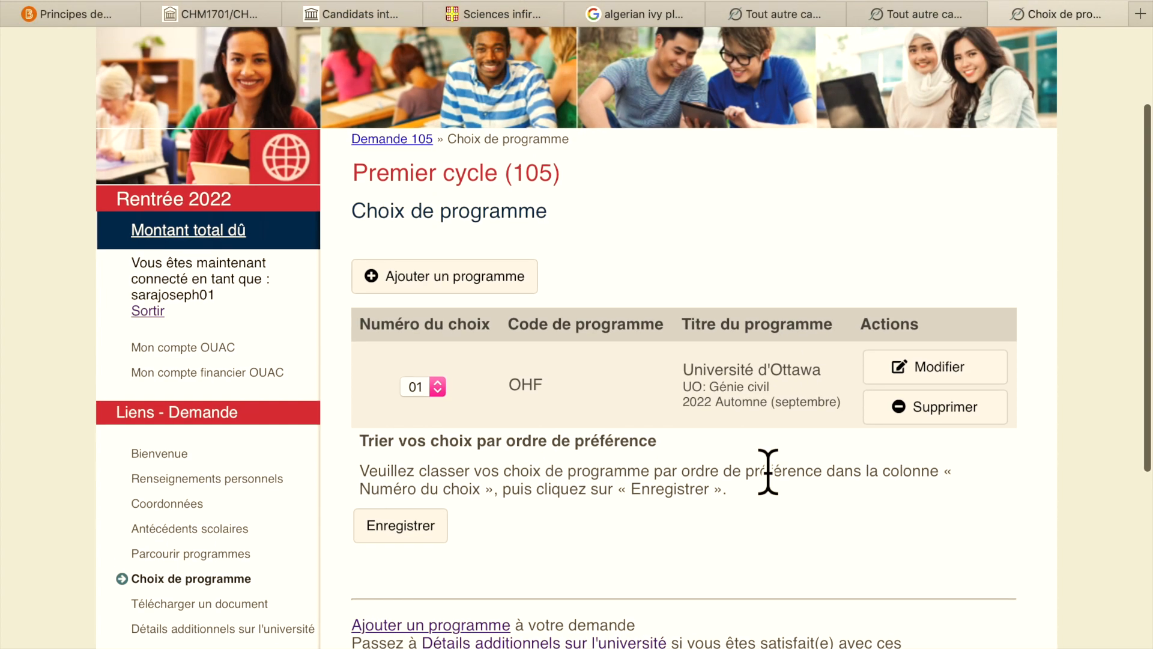
pyautogui.click(539, 288)
pyautogui.scroll(-8, 646, 443)
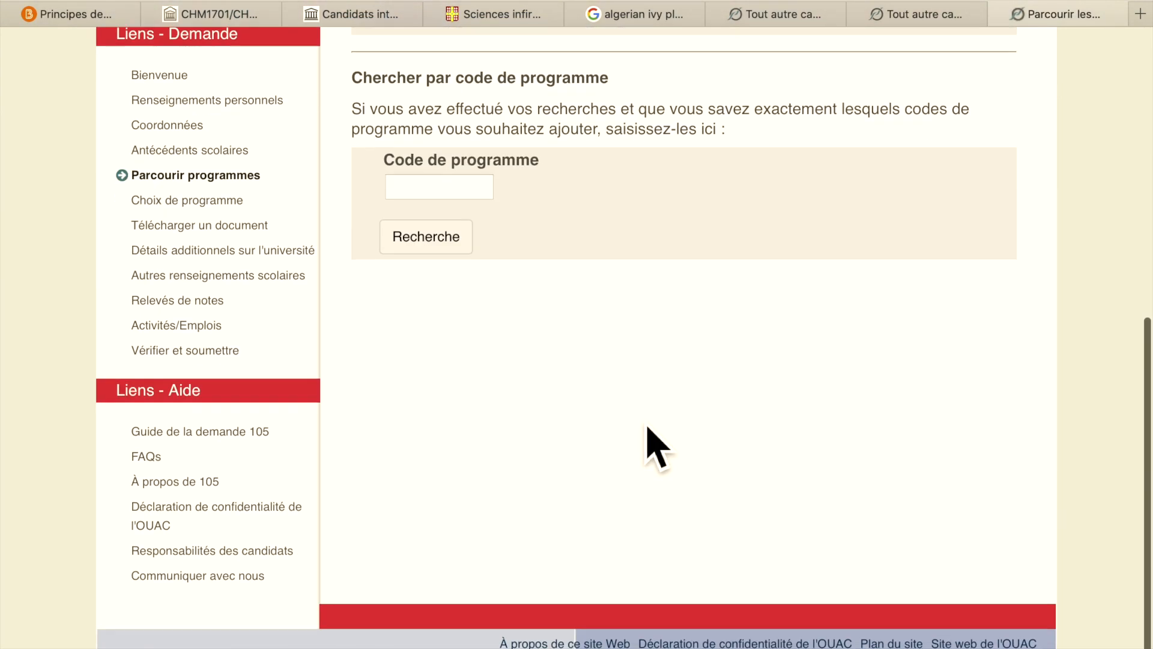
pyautogui.scroll(8, 590, 437)
pyautogui.click(399, 300)
pyautogui.scroll(-8, 507, 292)
pyautogui.click(481, 271)
pyautogui.scroll(-20, 688, 407)
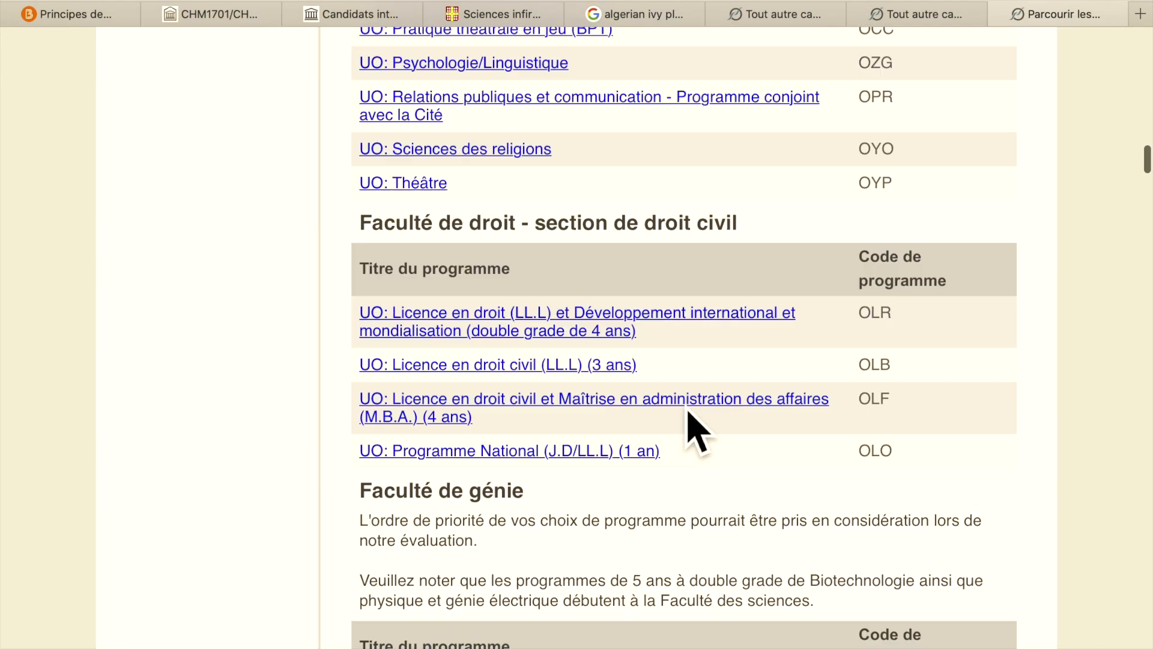
pyautogui.scroll(20, 687, 407)
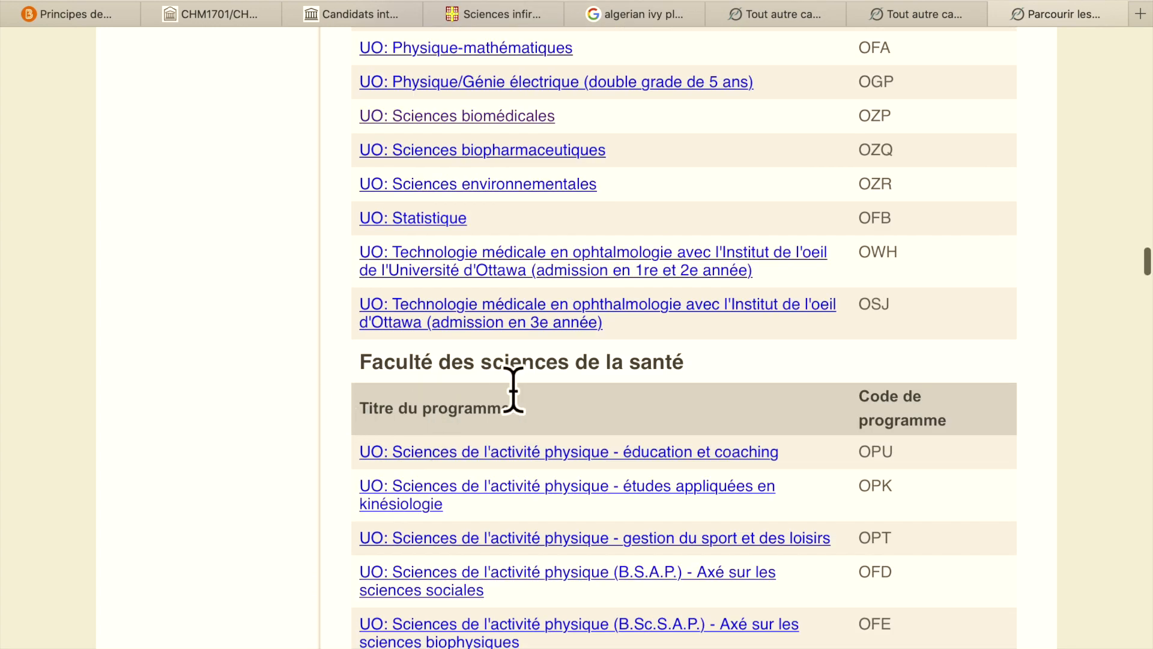
pyautogui.scroll(-2, 741, 425)
pyautogui.scroll(-3, 745, 427)
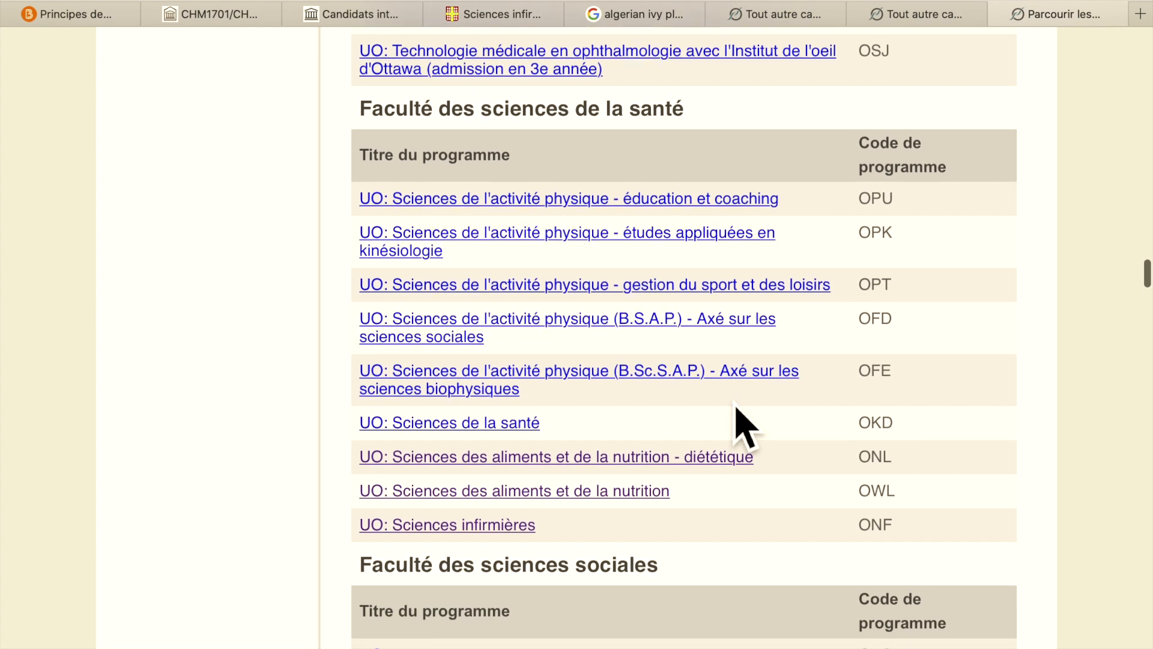
pyautogui.click(477, 516)
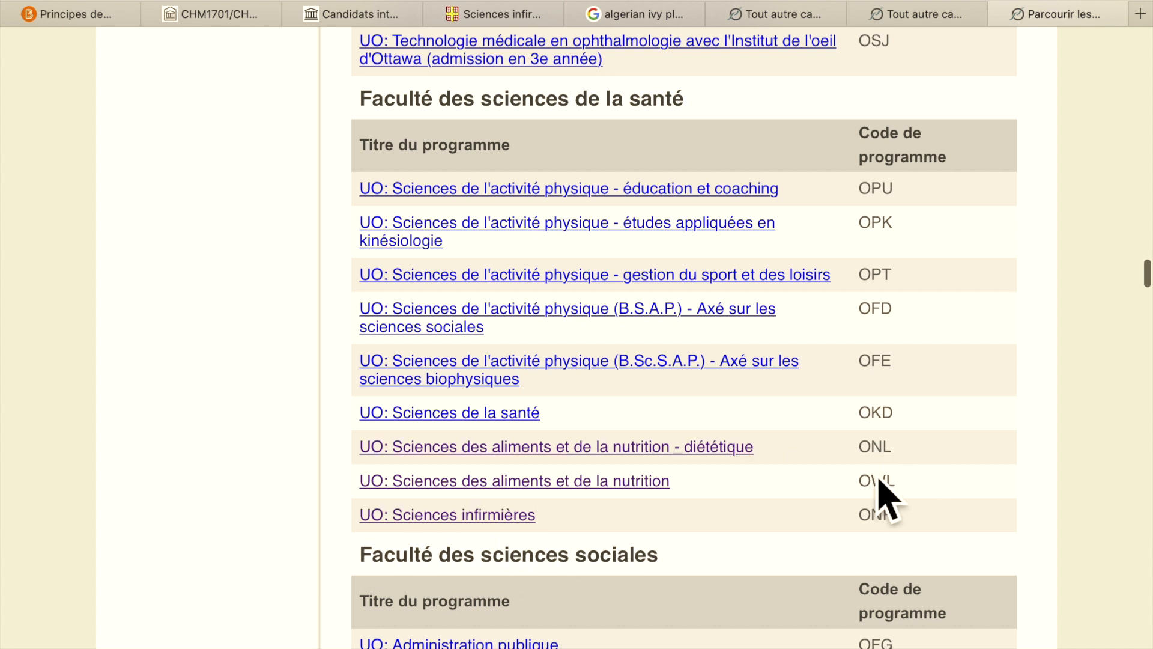
pyautogui.click(479, 523)
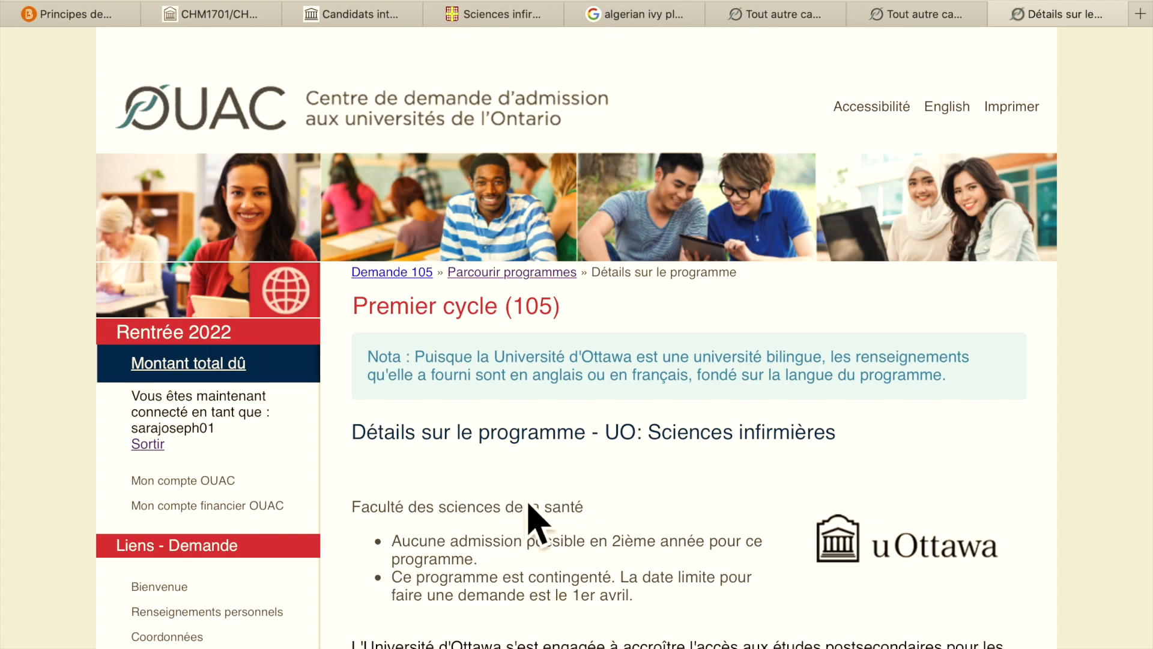
# - Set Niveau scolaire to 1re année and save Sciences infirmières (ONF) as choice 02
pyautogui.scroll(-10, 674, 477)
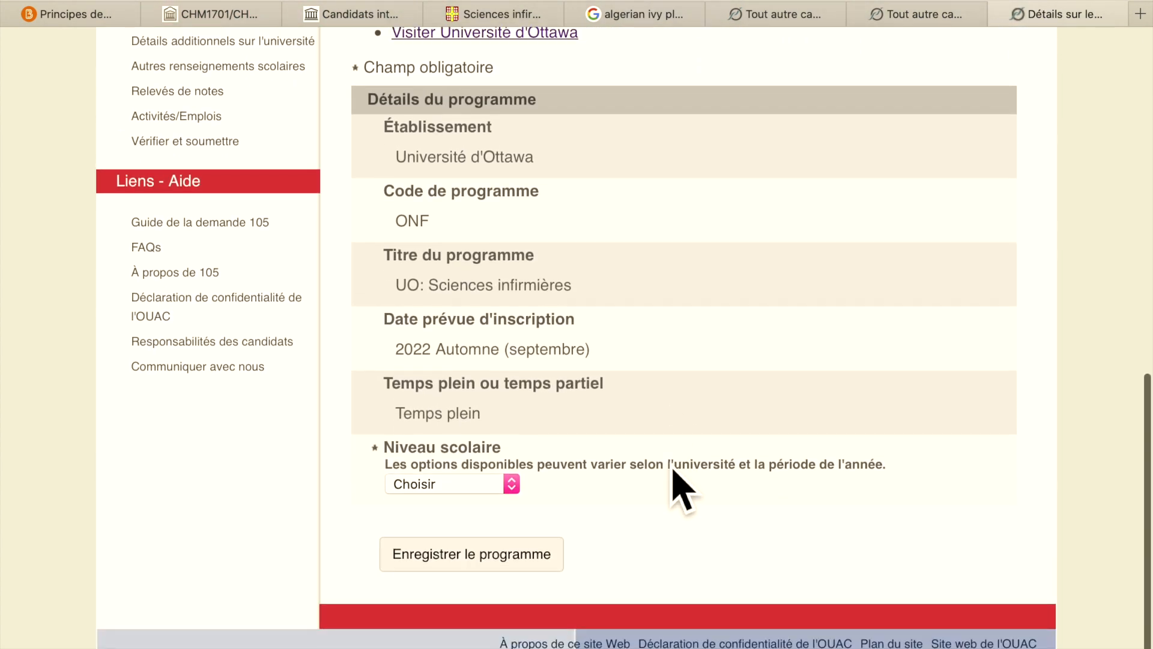
pyautogui.click(511, 484)
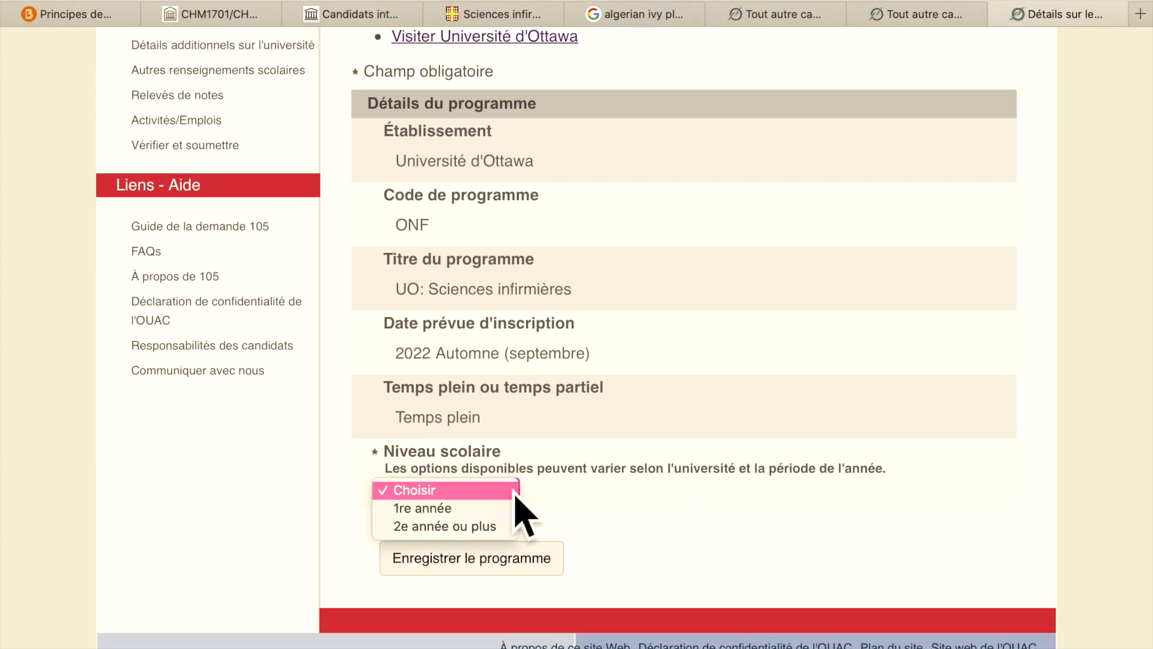
pyautogui.click(489, 513)
pyautogui.click(520, 571)
pyautogui.scroll(-4, 692, 464)
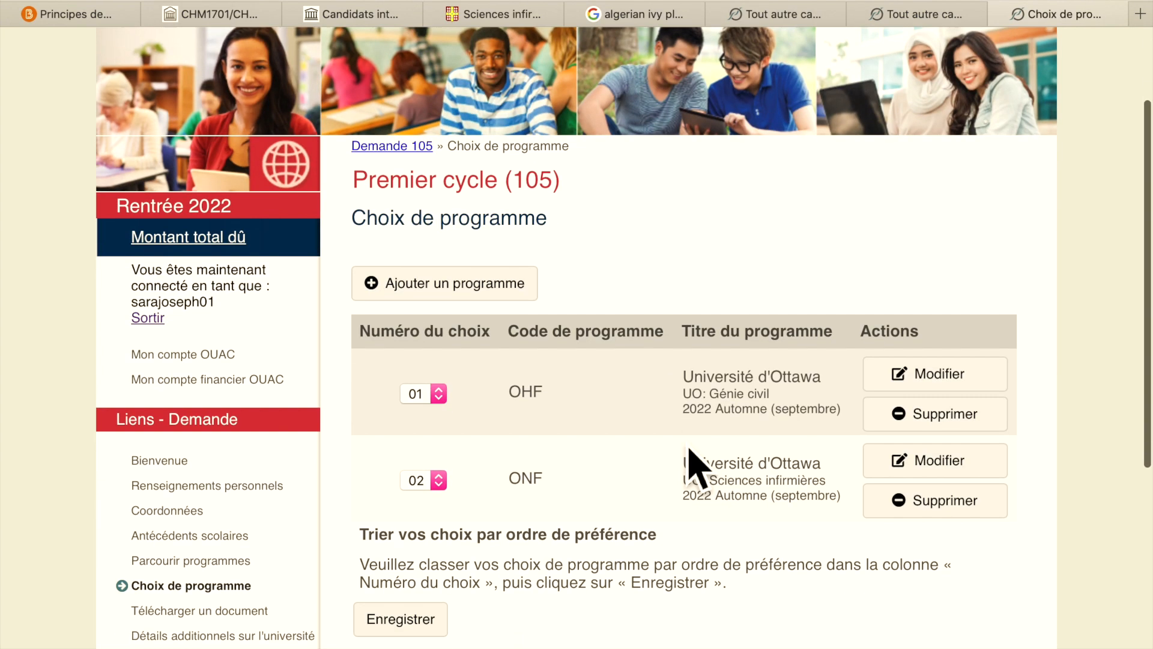
# - Add another programme via Par université > Université d'Ottawa, opening UO: Musique (B.A.) details
pyautogui.click(507, 208)
pyautogui.scroll(-2, 619, 346)
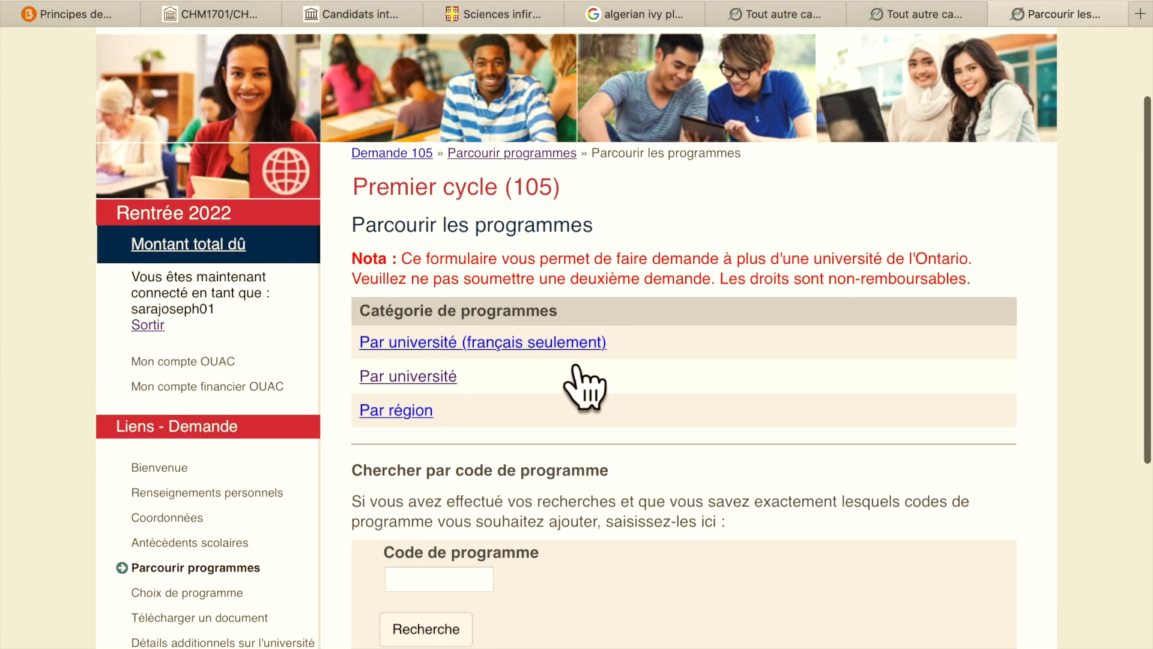
pyautogui.click(434, 380)
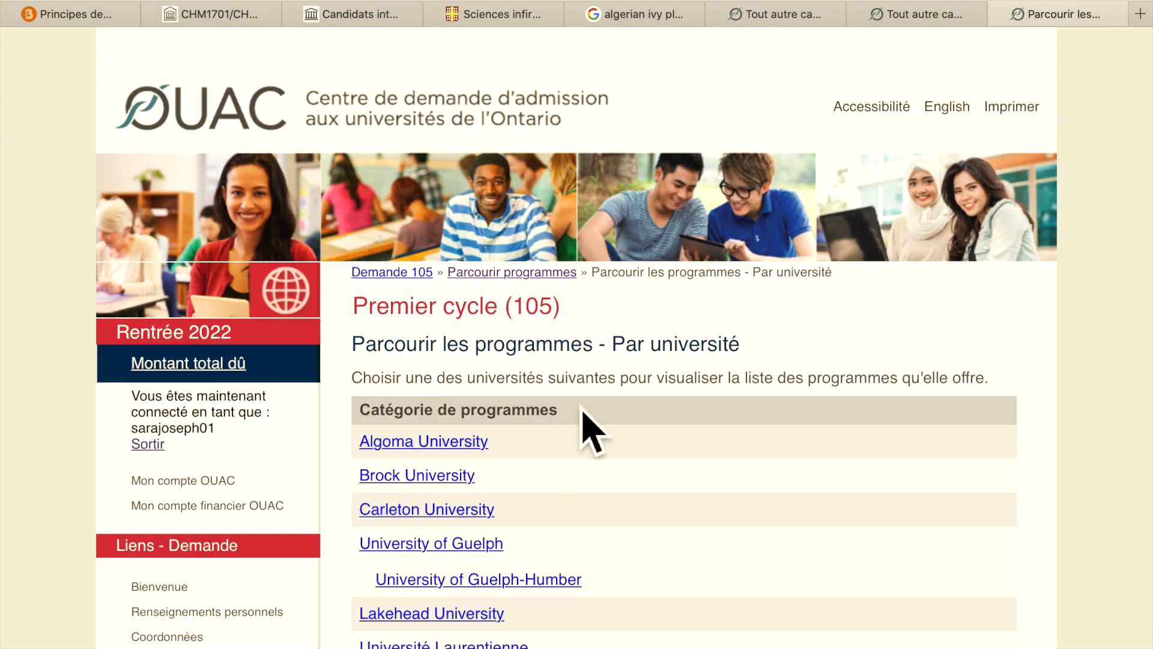
pyautogui.scroll(-9, 588, 430)
pyautogui.click(486, 339)
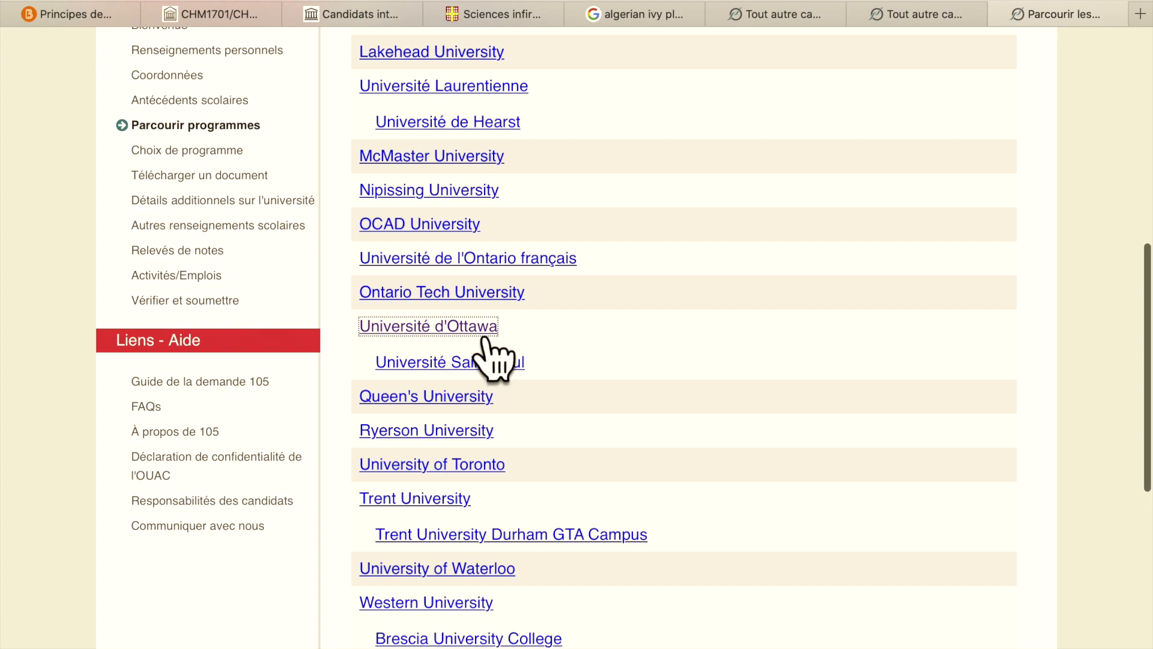
pyautogui.scroll(-15, 724, 394)
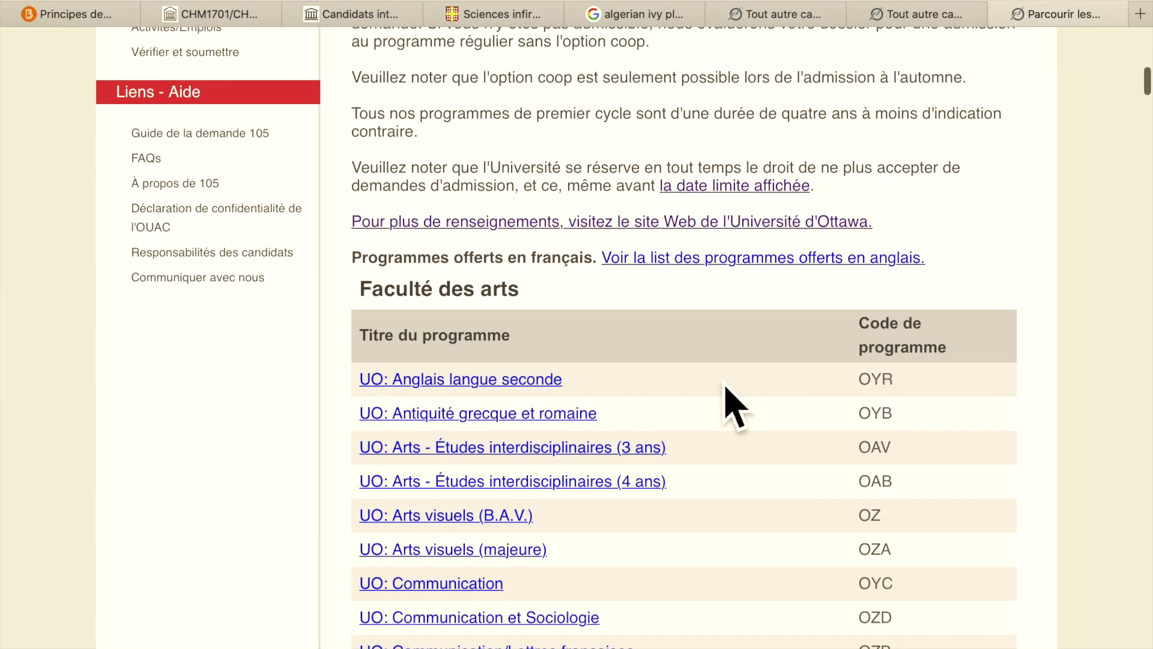
pyautogui.scroll(-7, 726, 396)
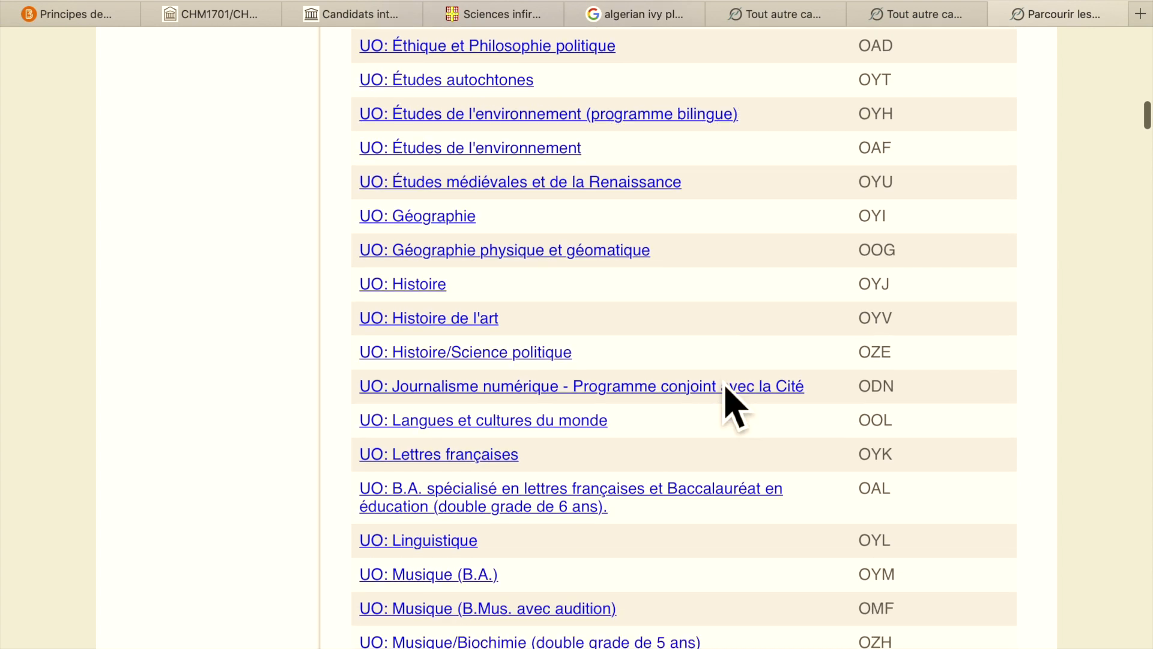
pyautogui.scroll(-4, 726, 394)
pyautogui.click(454, 367)
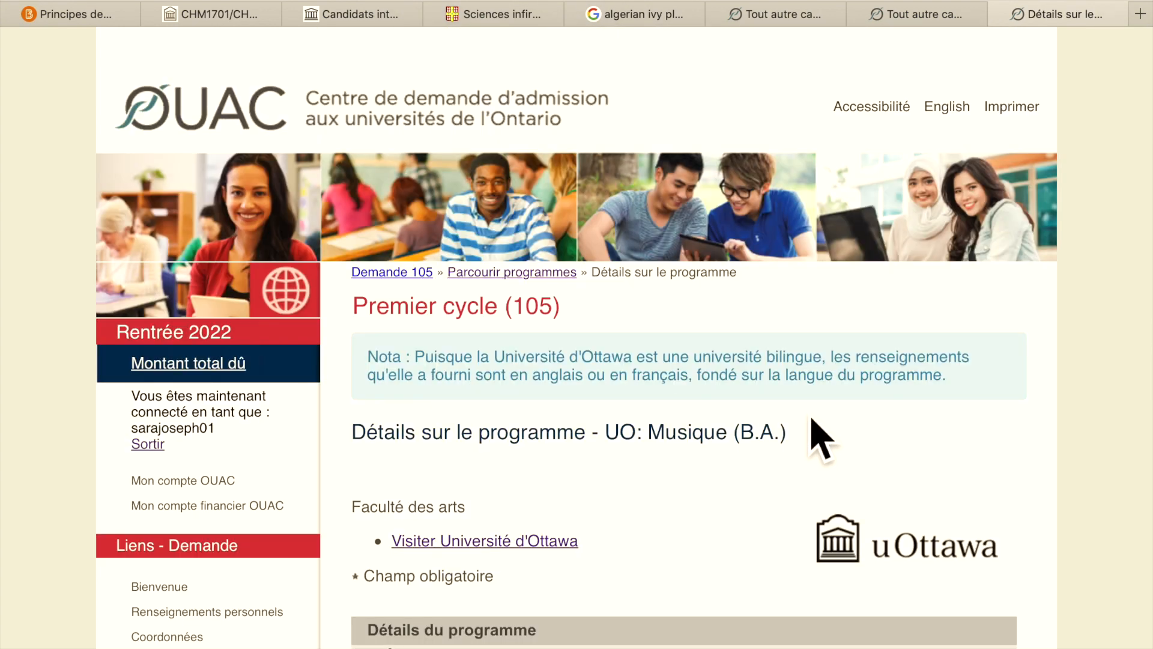
# - Set Niveau scolaire to 1re année and save Musique (B.A.) (OYM) as choice 03
pyautogui.scroll(-9, 822, 439)
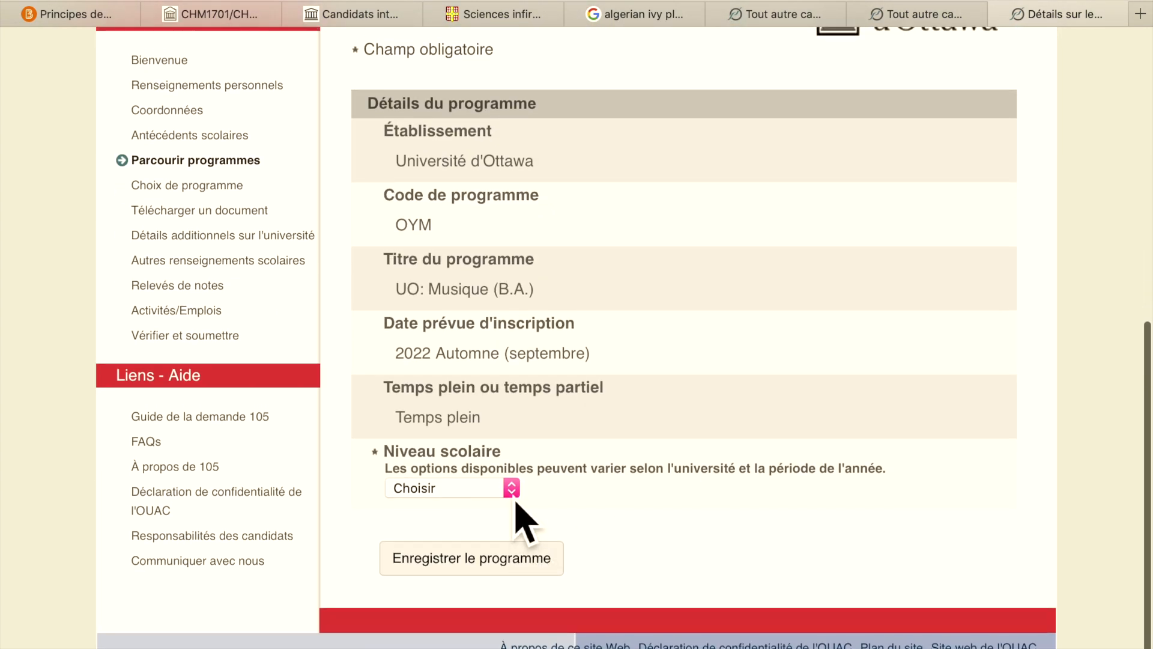
pyautogui.click(511, 489)
pyautogui.click(499, 509)
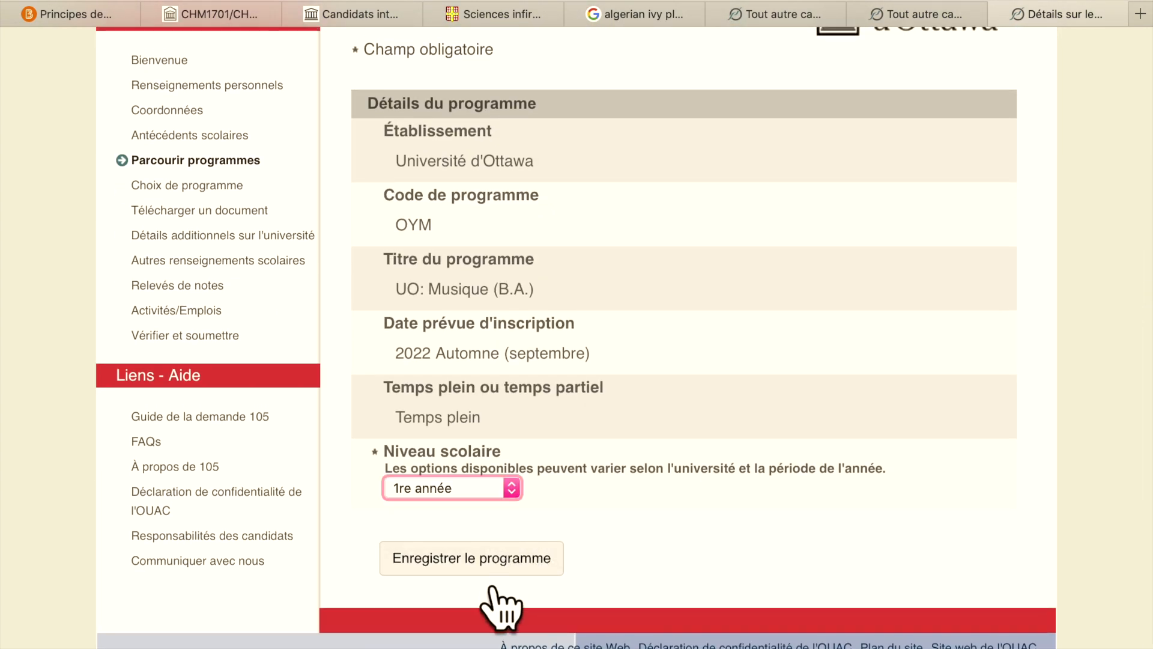
pyautogui.click(495, 571)
pyautogui.scroll(-3, 699, 418)
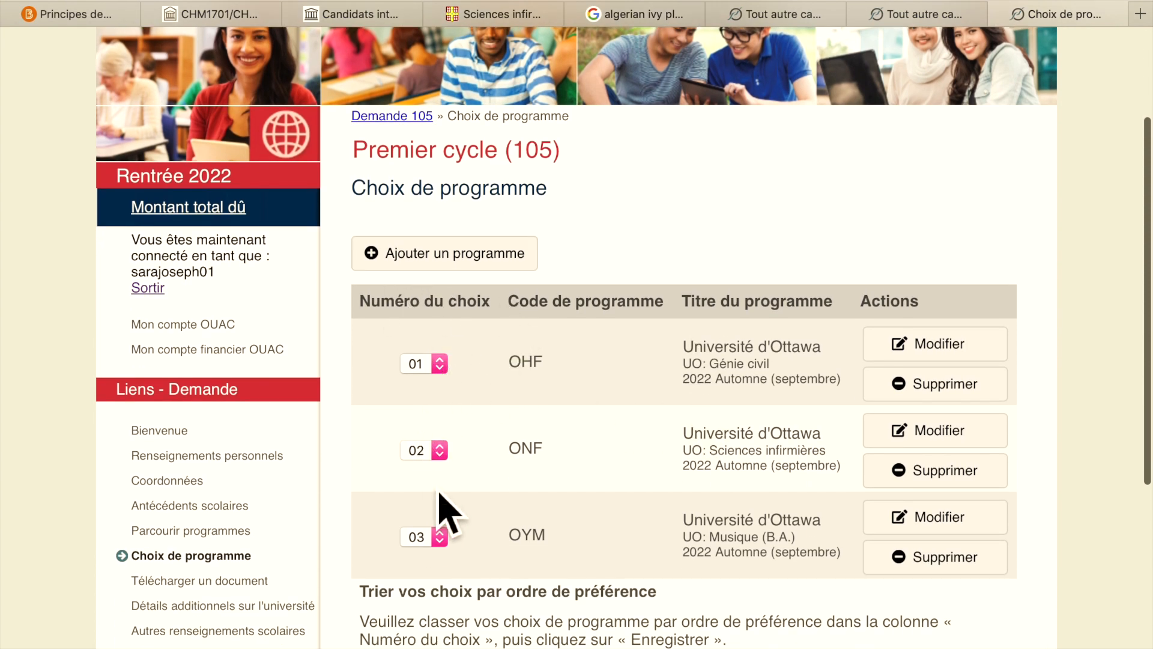
# - In Numéro du choix, rank Sciences infirmières 01 and Génie civil 02
pyautogui.click(448, 458)
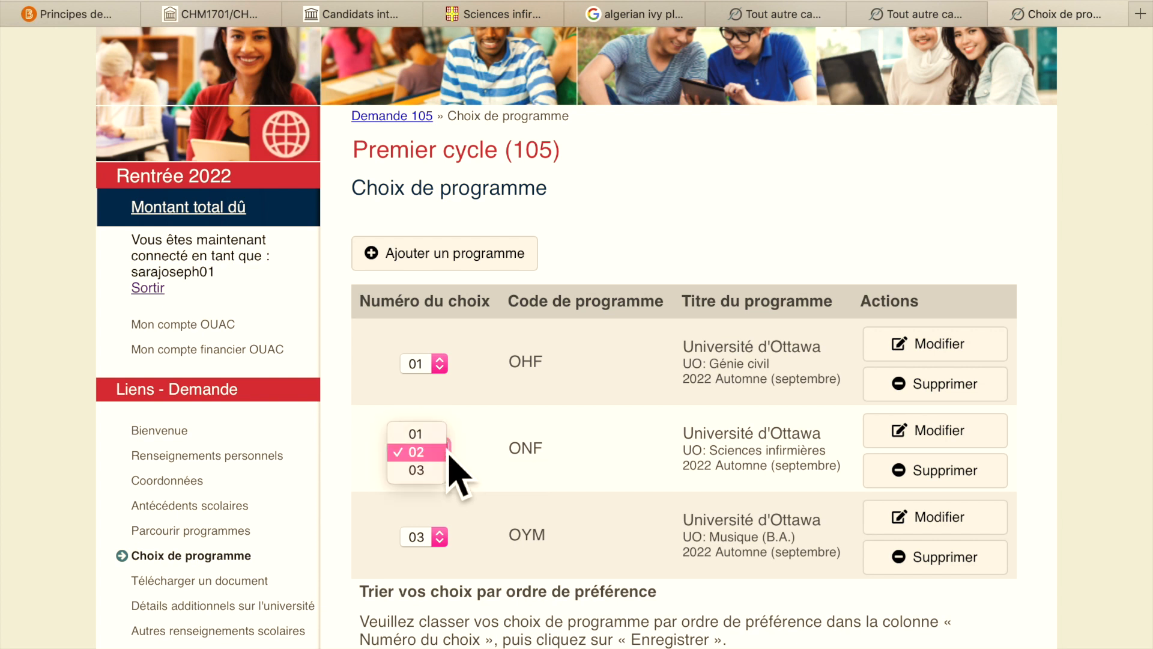
pyautogui.click(441, 434)
pyautogui.click(448, 367)
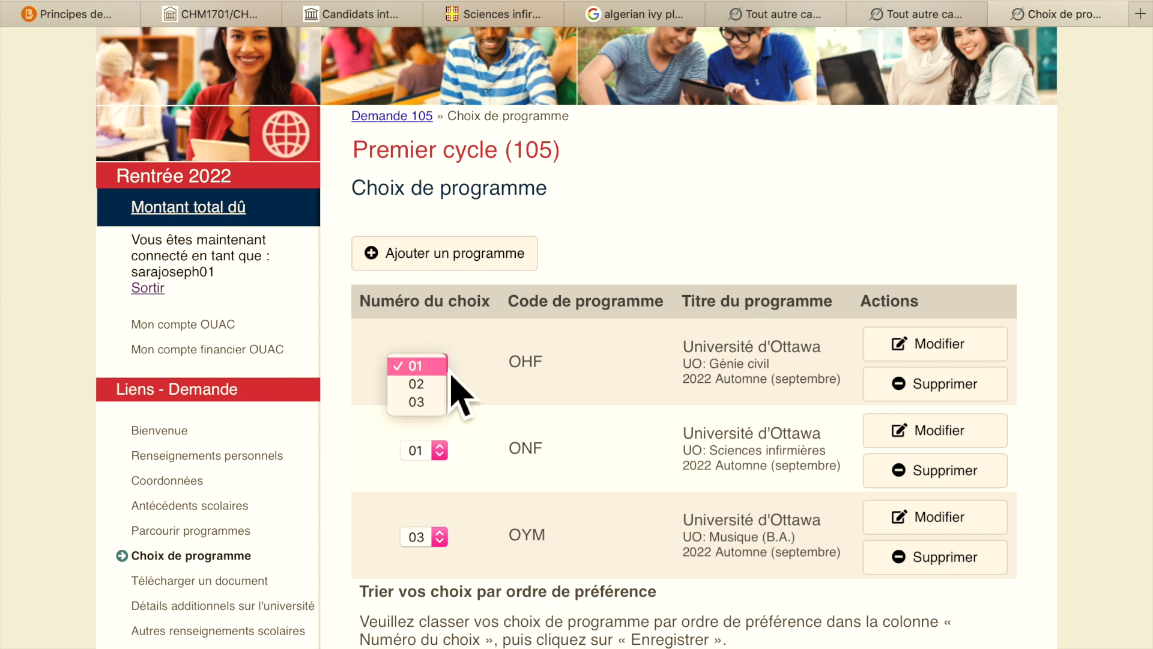
pyautogui.click(421, 384)
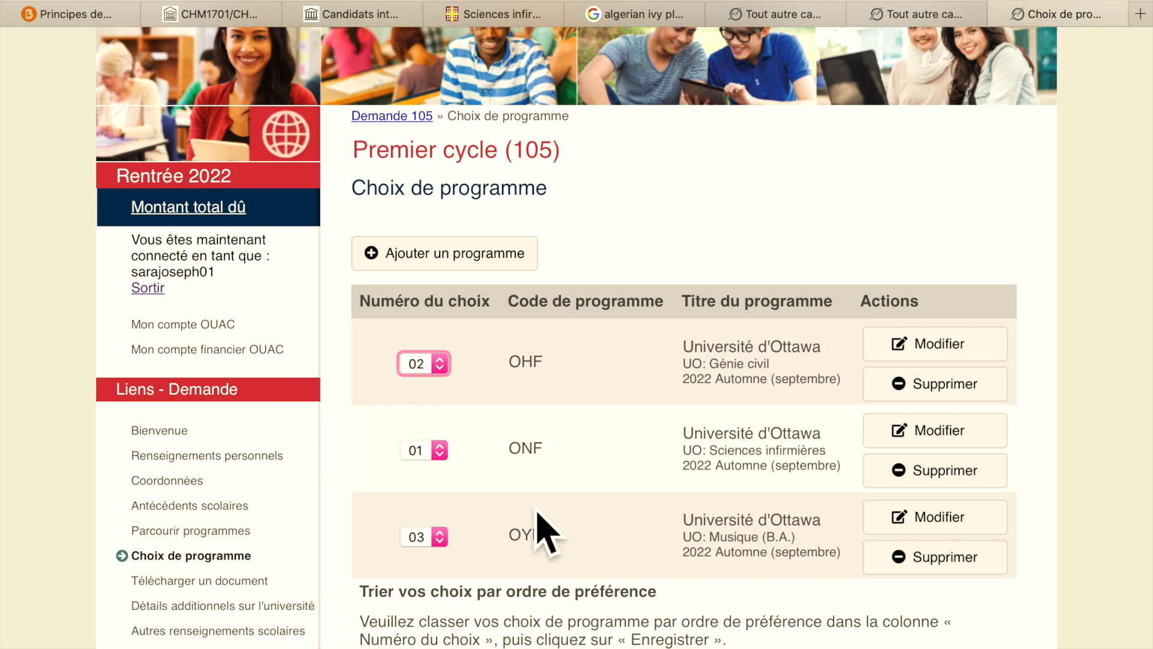
pyautogui.scroll(-3, 539, 510)
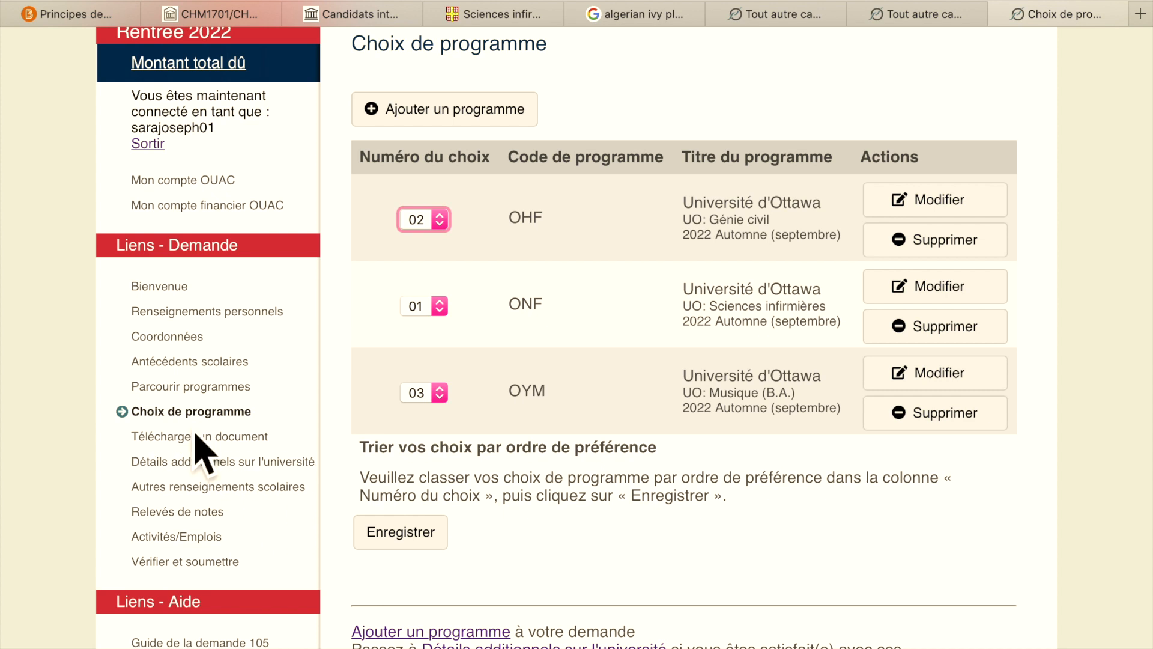
# - Open the empty Activités/Emplois section from the sidebar, then head to Vérifier et soumettre
pyautogui.click(229, 486)
pyautogui.click(198, 511)
pyautogui.scroll(-5, 669, 458)
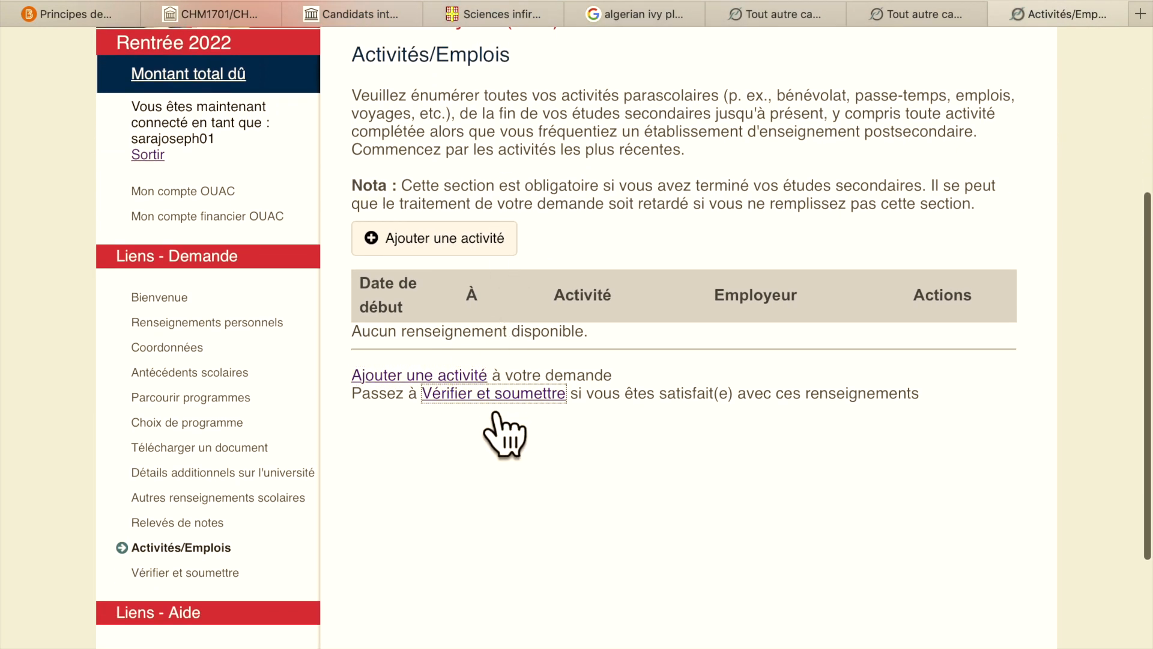
pyautogui.click(503, 244)
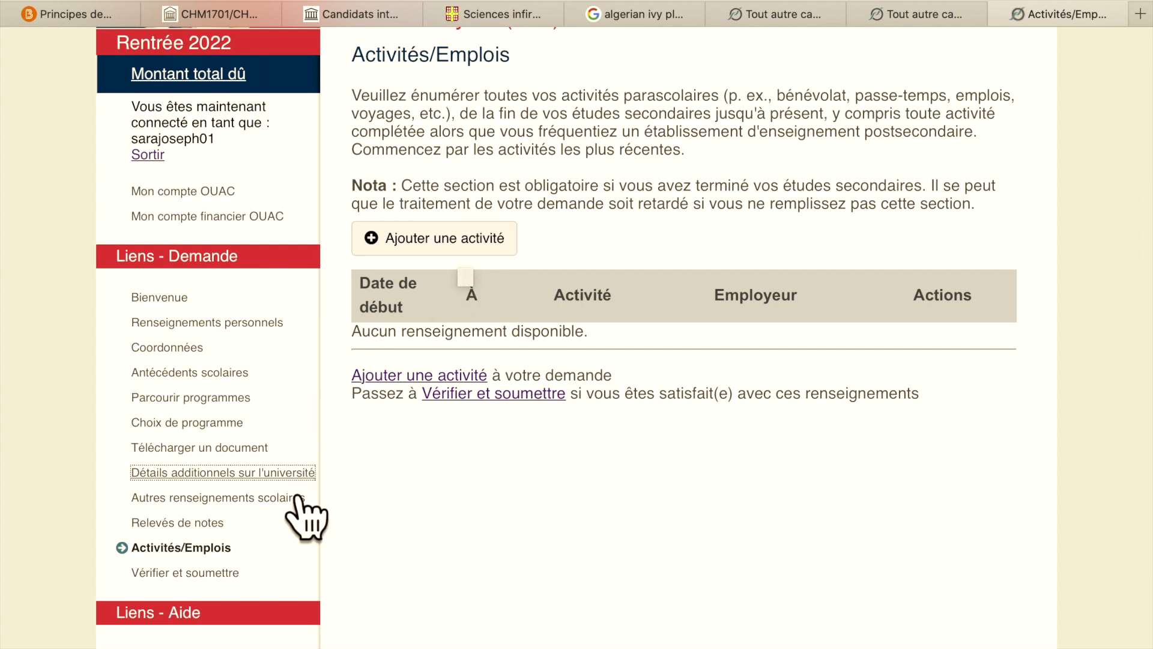
pyautogui.scroll(-2, 288, 510)
pyautogui.click(237, 486)
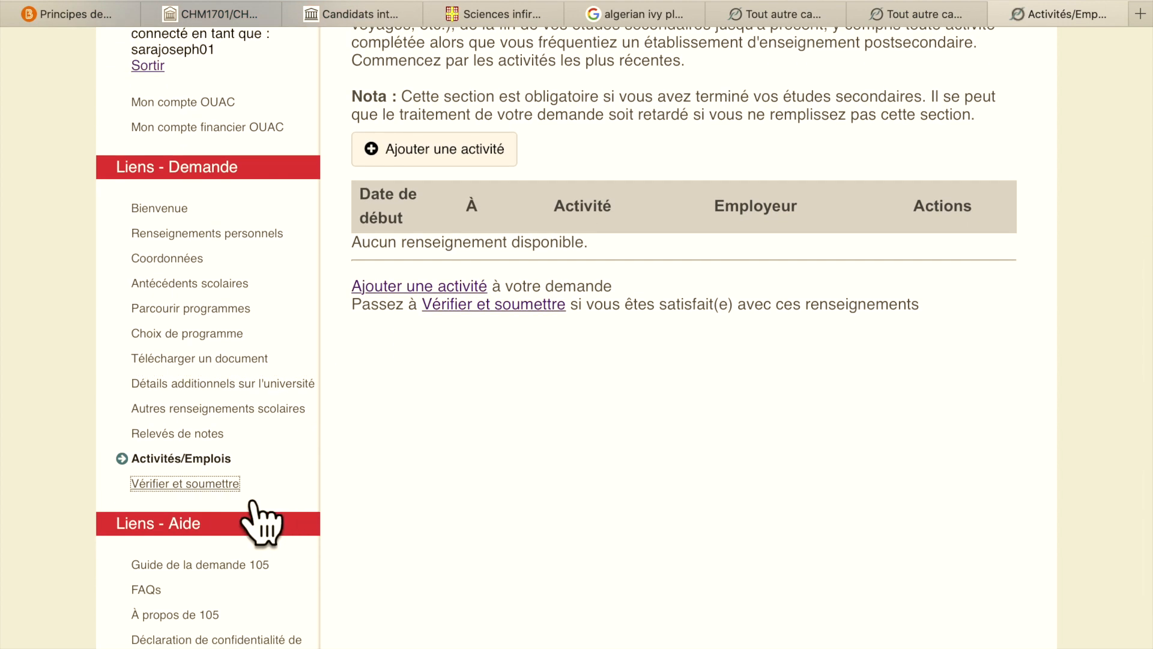
# - Scroll through the Erreurs and Avertissements sections of Vérifier et soumettre, then return to the top
pyautogui.scroll(-3, 945, 460)
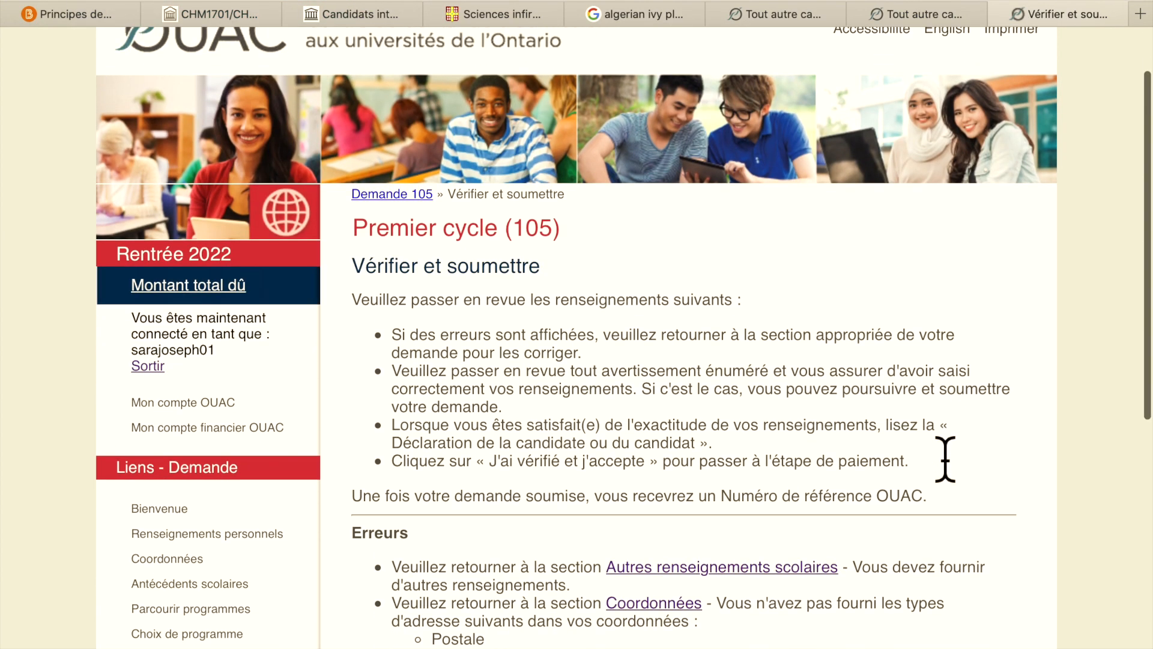
pyautogui.scroll(-7, 945, 460)
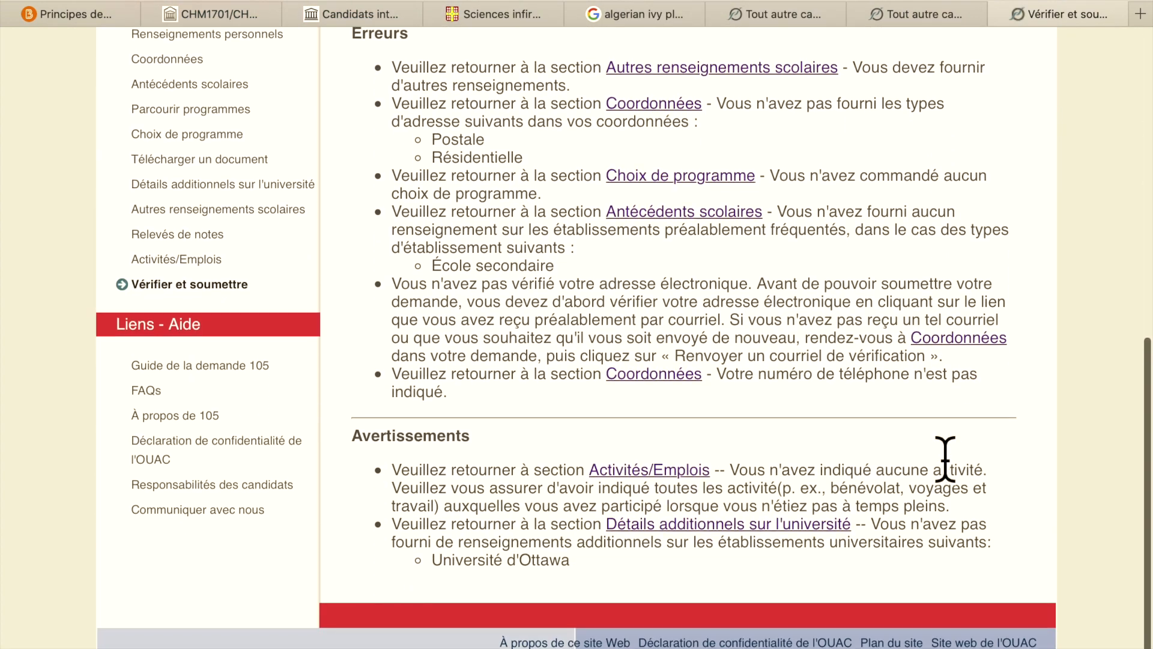
pyautogui.scroll(10, 954, 471)
pyautogui.scroll(-1, 944, 459)
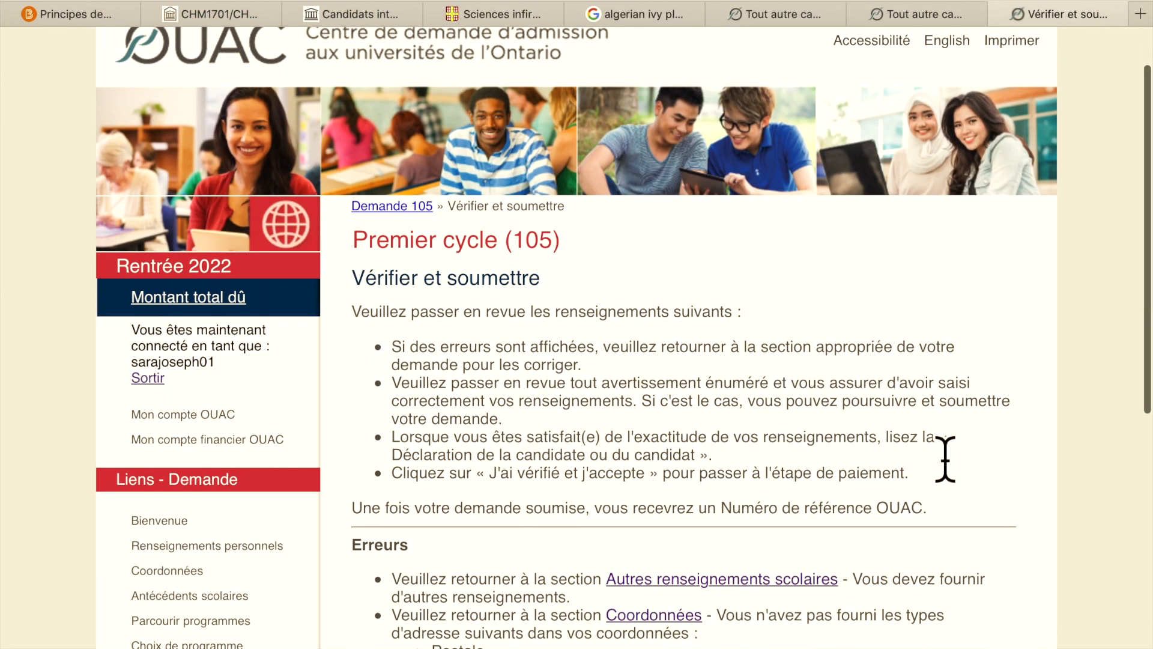
pyautogui.scroll(-4, 944, 460)
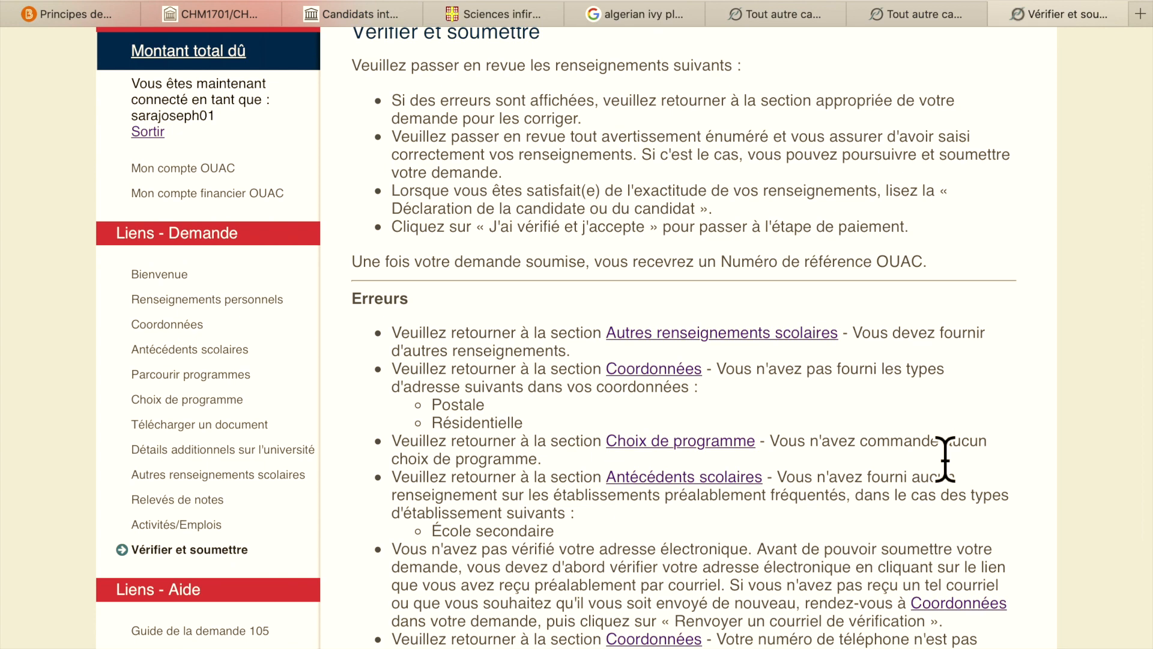
pyautogui.scroll(5, 945, 460)
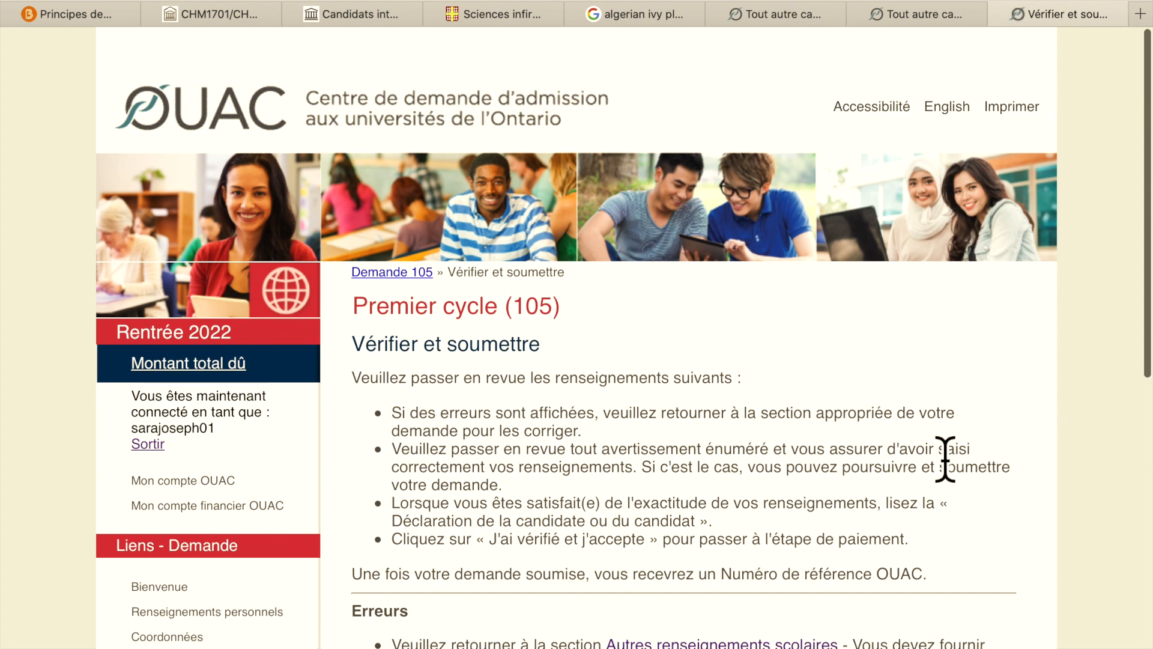